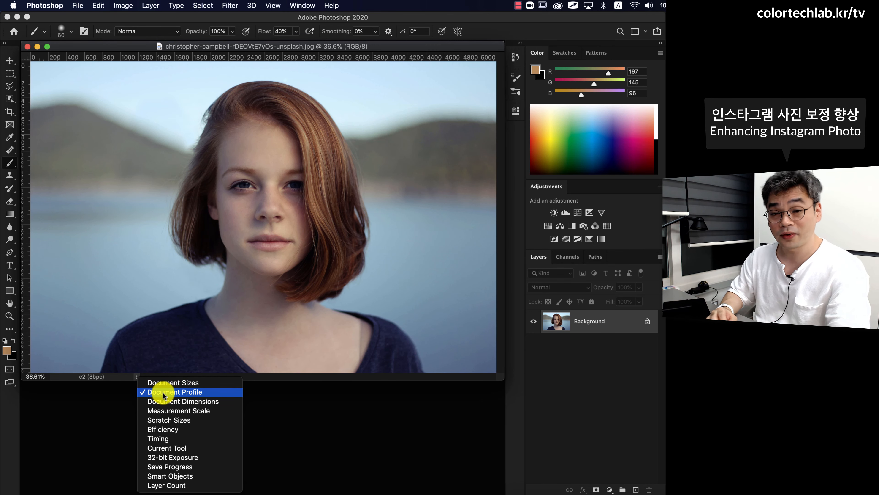
Show the document profile in the document window's status area.
click(185, 392)
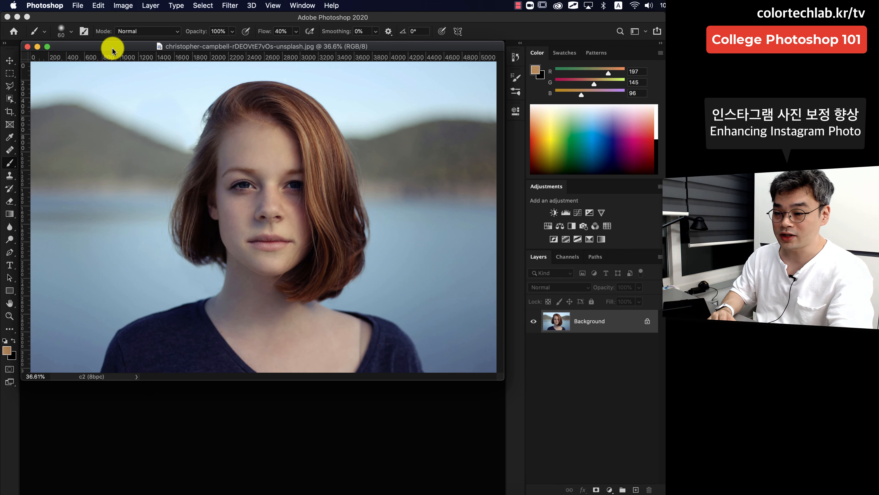
Try converting the photo from the c2 profile to sRGB IEC61966-2.1, and undo the conversion.
click(100, 6)
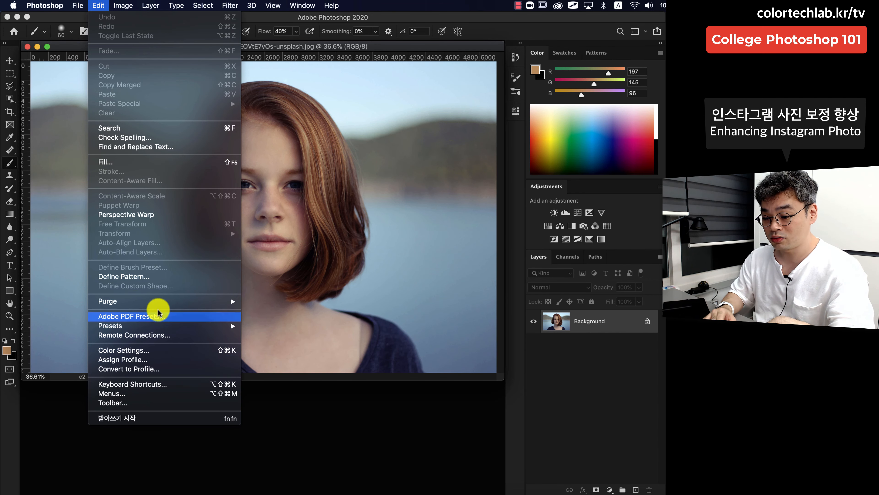
click(177, 370)
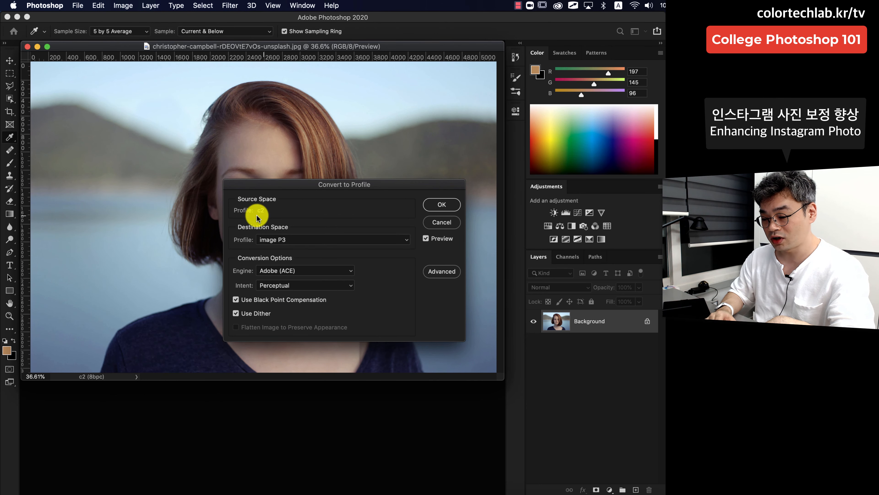
click(313, 239)
click(307, 255)
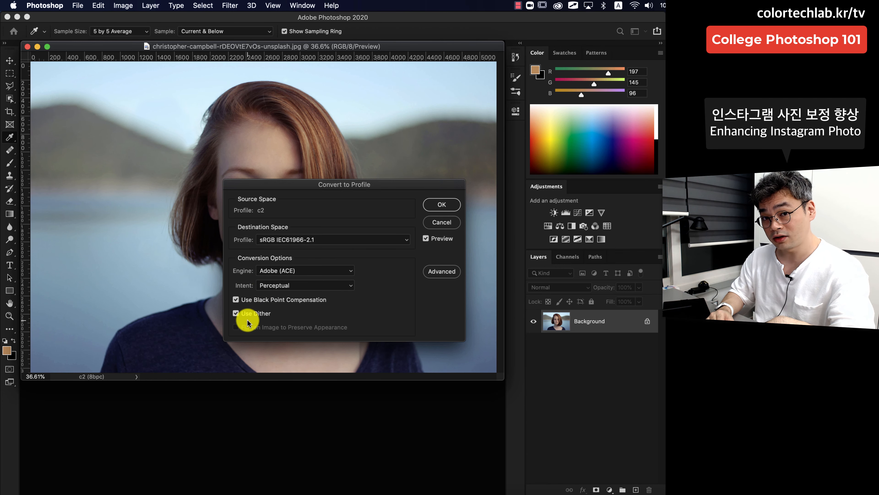
click(448, 208)
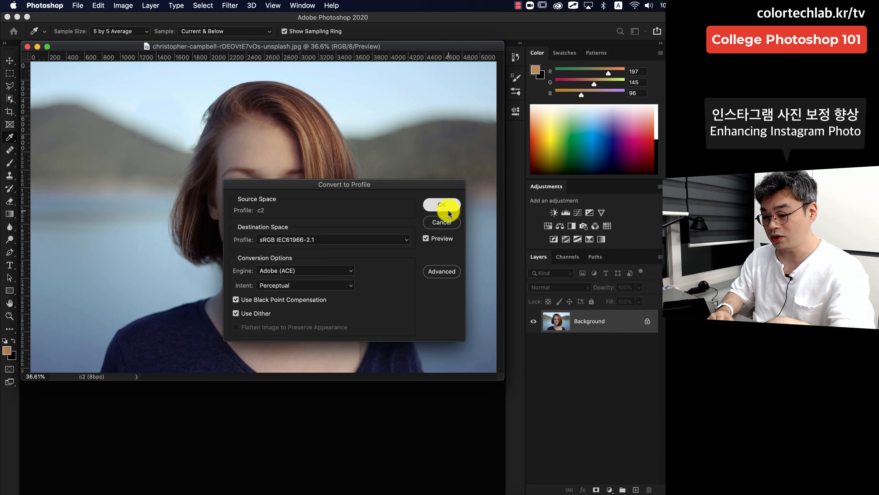
key(b)
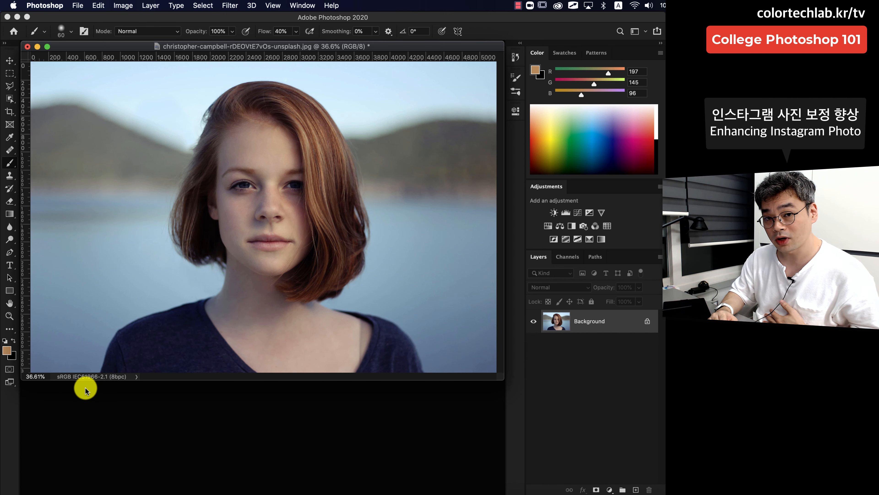
key(super+z)
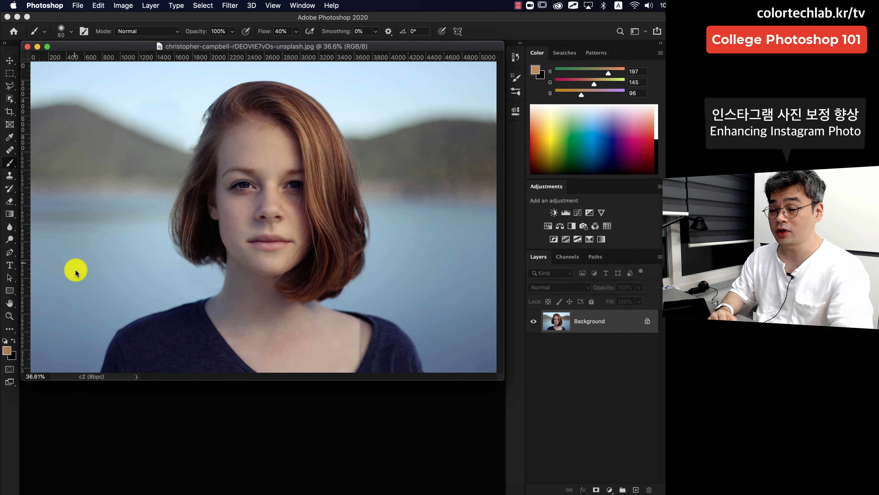
click(94, 7)
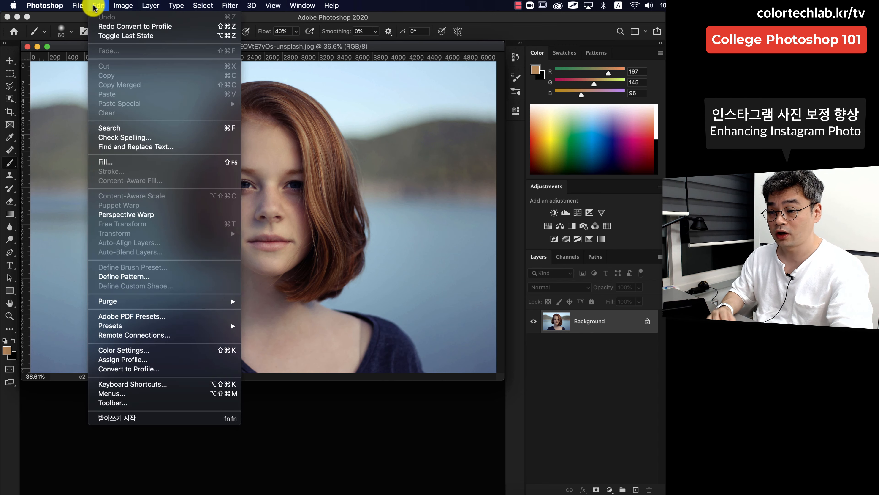
click(149, 360)
click(281, 265)
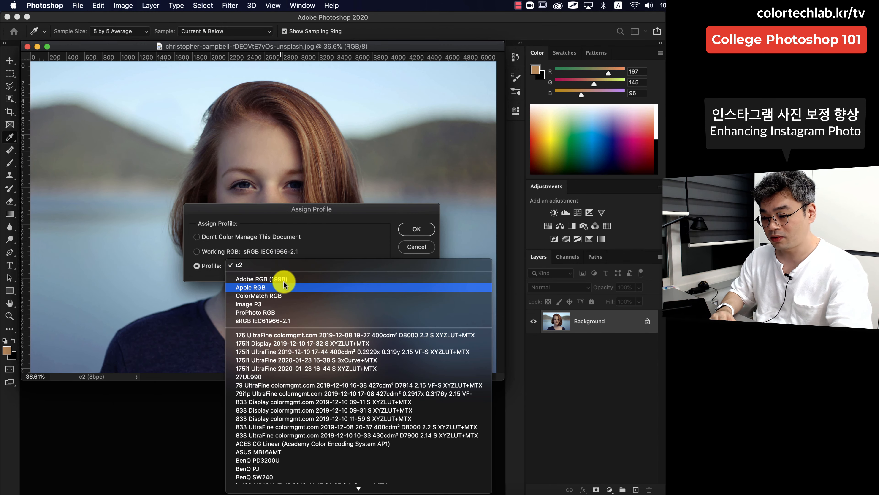
click(280, 320)
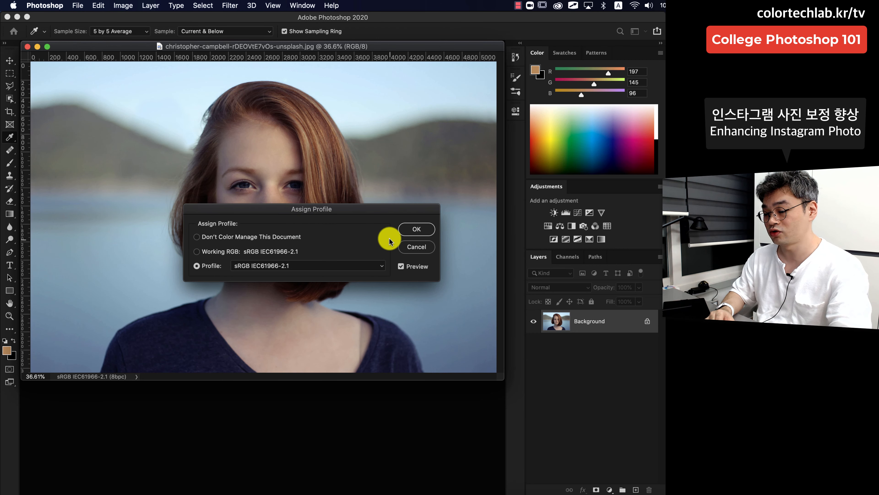
click(409, 245)
key(b)
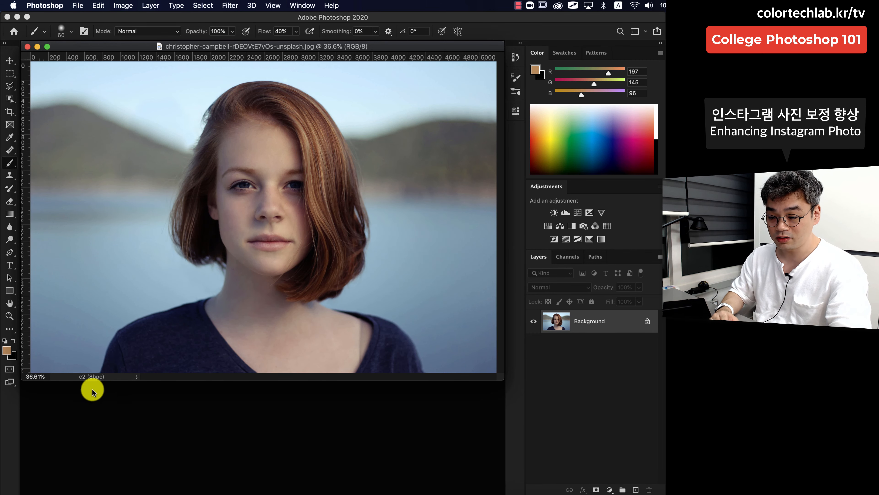
Convert the photo to the sRGB IEC61966-2.1 profile with Perceptual intent, black point compensation and dither.
click(100, 5)
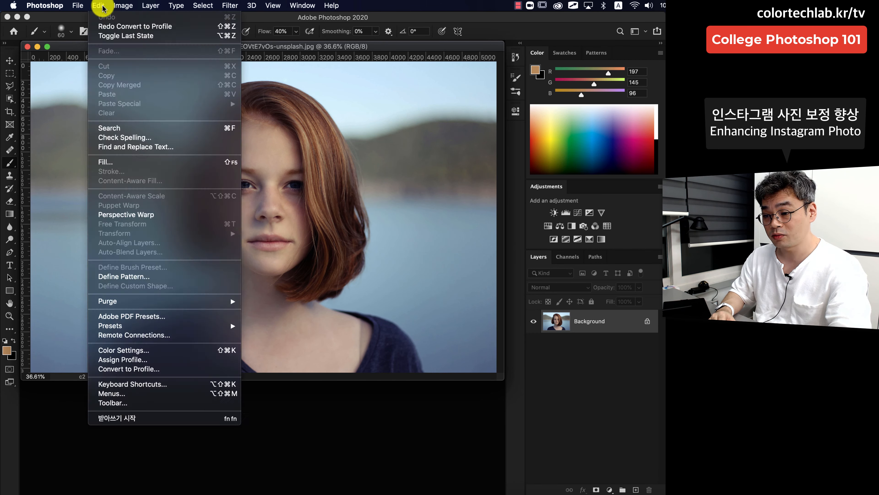
click(120, 368)
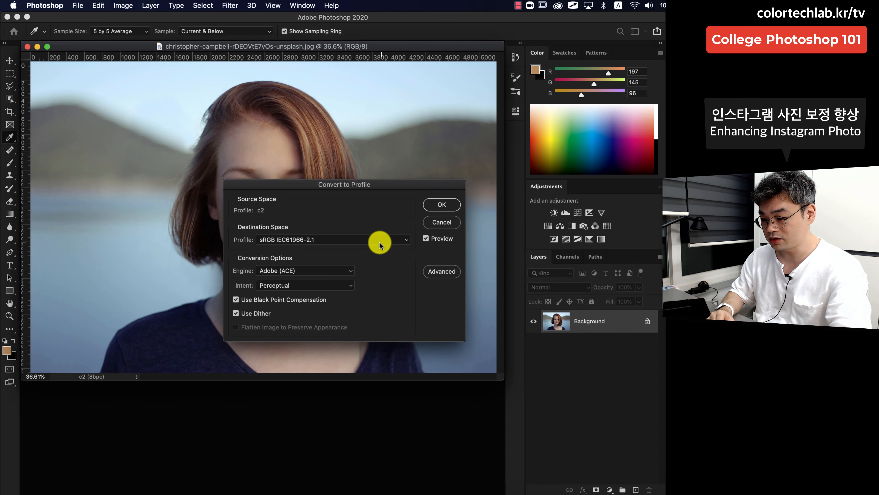
click(441, 204)
key(b)
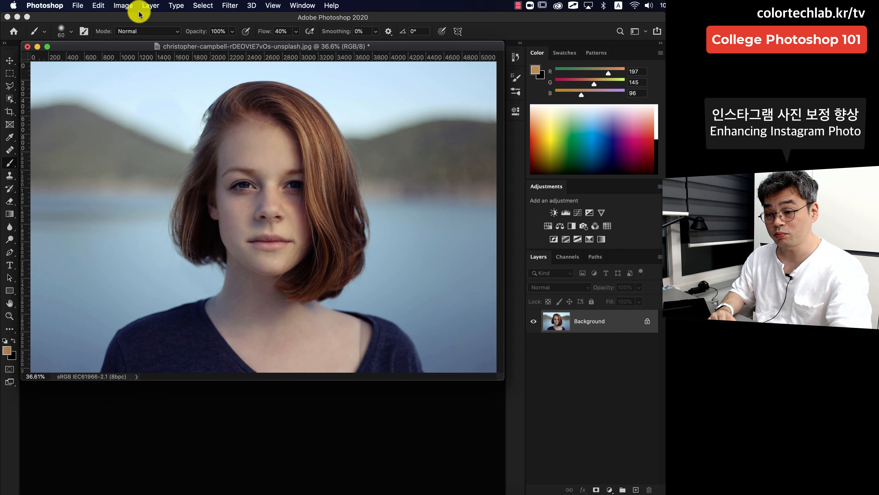
Check the photo's color mode and bit depth without changing them.
click(123, 5)
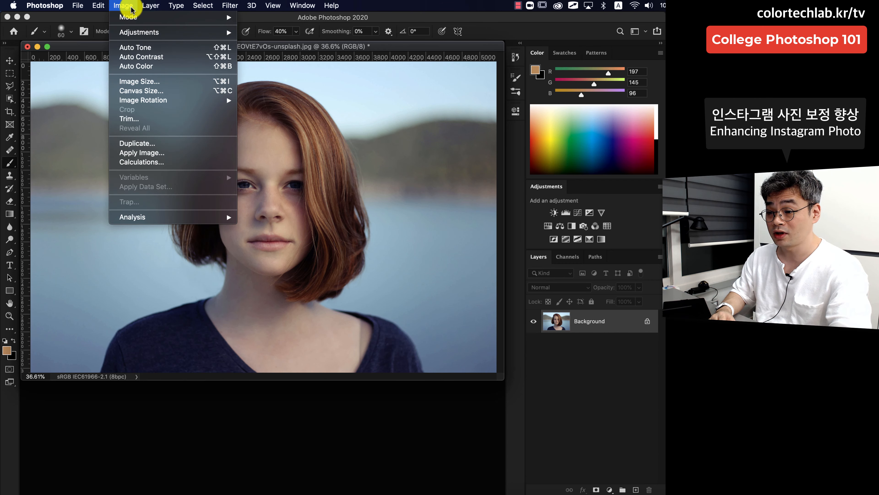
mouse_move(139, 32)
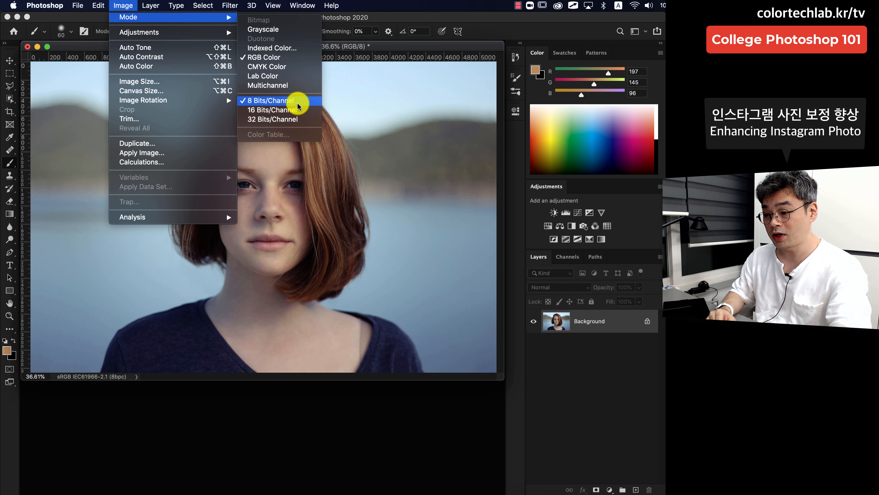
click(380, 43)
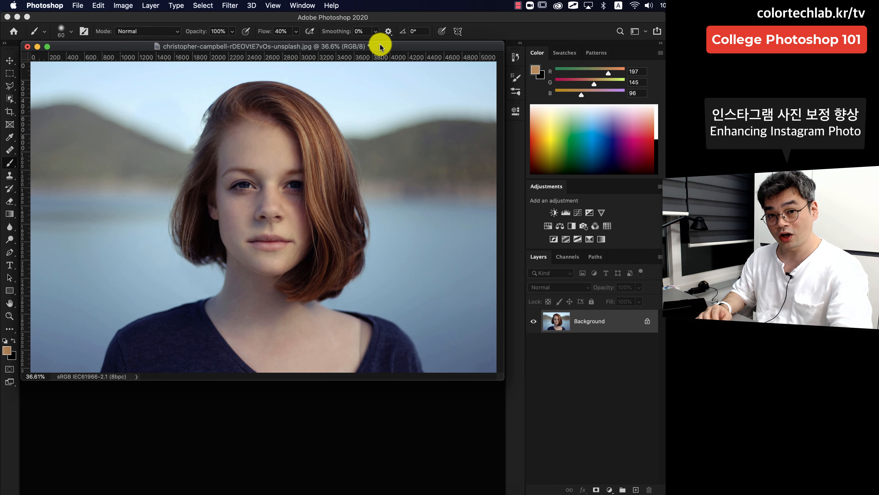
Dock the photo's floating window into the workspace and zoom the image out to 16.67%.
mouse_move(380, 43)
mouse_down()
mouse_move(386, 48)
mouse_move(355, 53)
mouse_move(514, 89)
mouse_move(375, 62)
mouse_move(375, 48)
mouse_up()
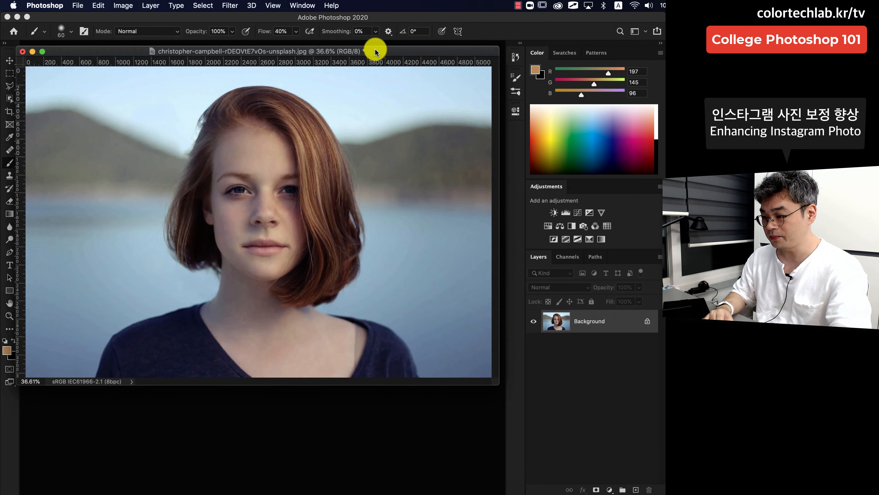
key(super+minus)
key(super+minus)
key(super+minus)
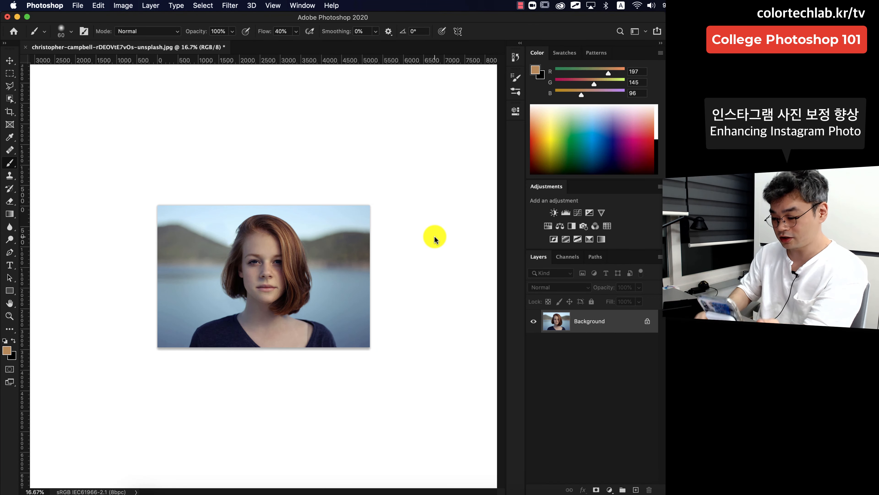
key(super+equal)
key(super+minus)
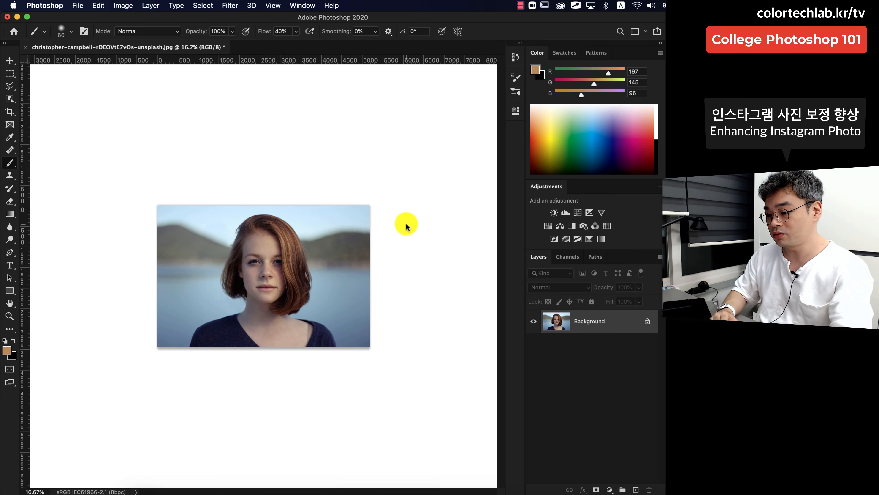
Try the Default, Dark Gray, Medium Gray, Black and Custom colors for the area surrounding the photo.
right_click(430, 174)
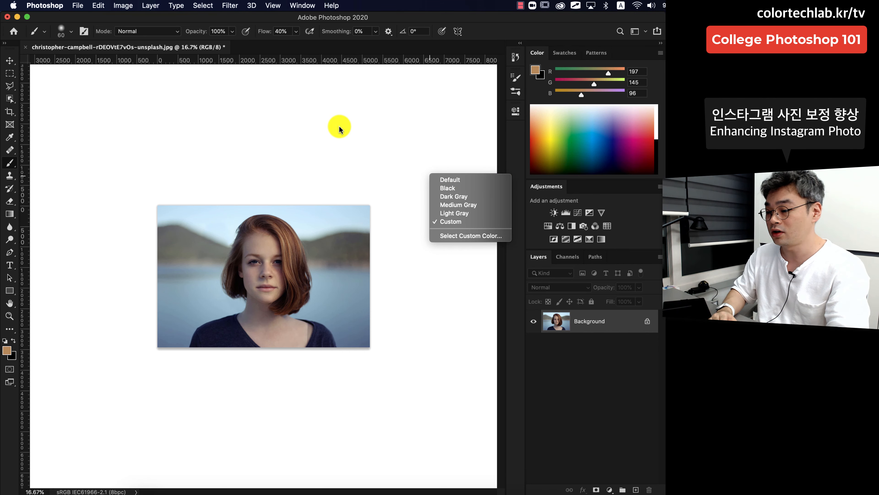
click(441, 180)
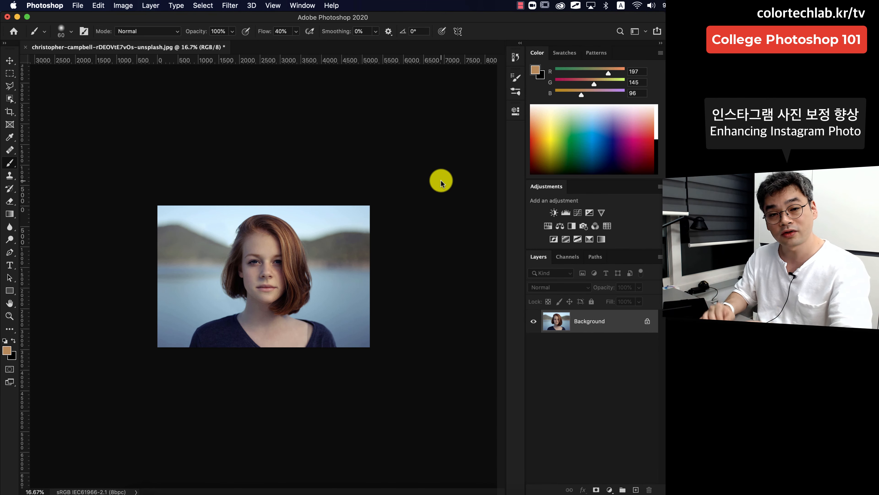
right_click(357, 126)
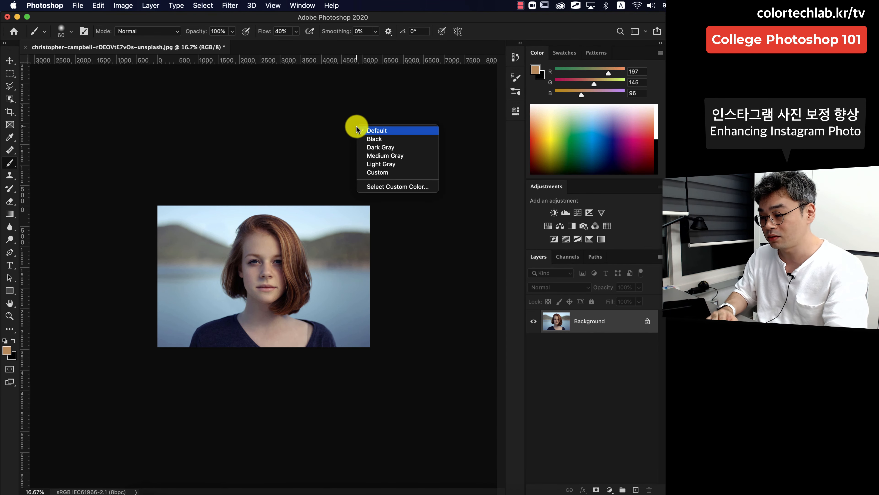
click(398, 143)
right_click(419, 138)
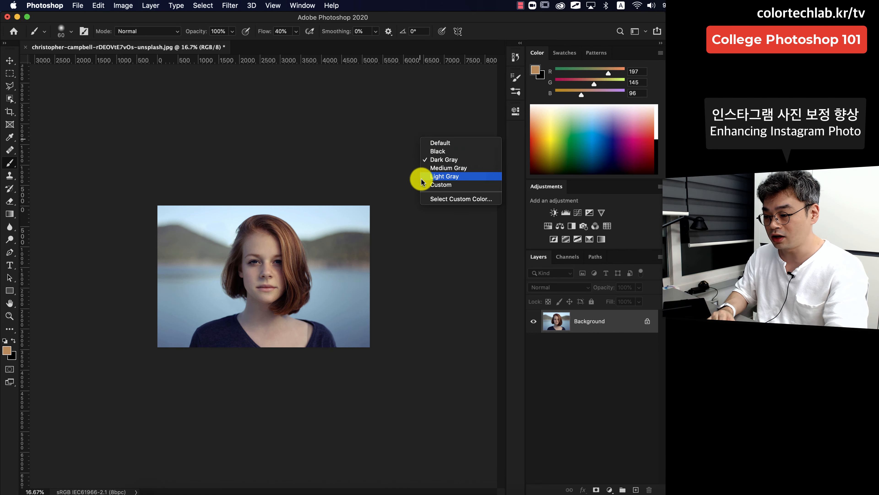
click(430, 165)
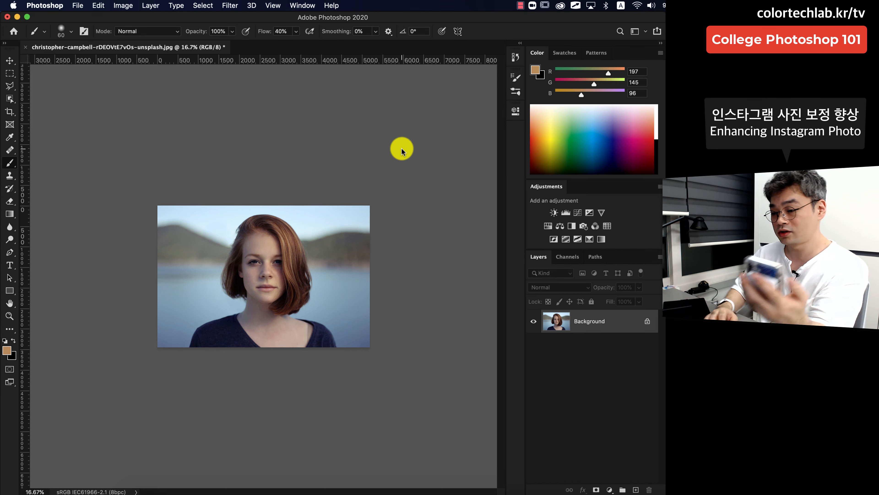
right_click(402, 148)
click(424, 162)
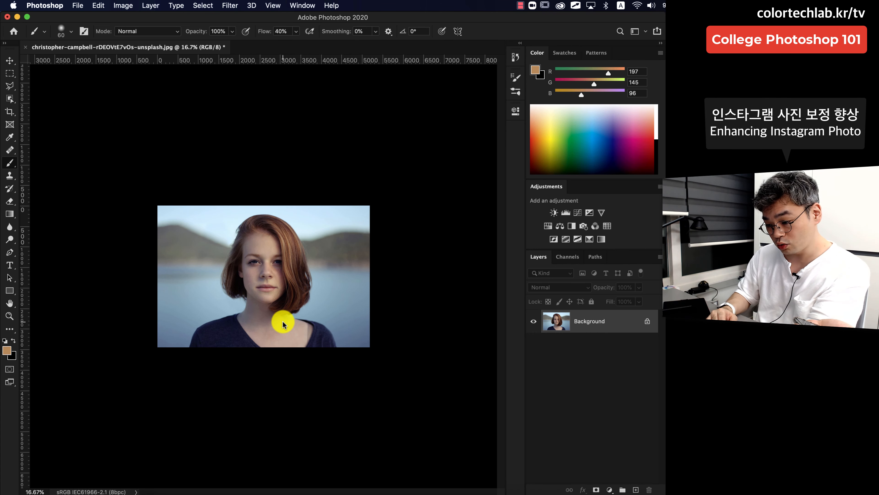
right_click(366, 119)
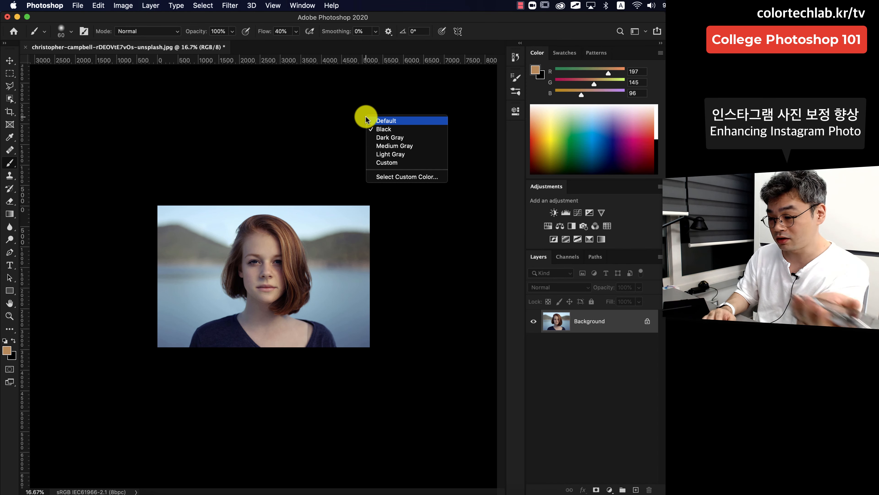
click(384, 162)
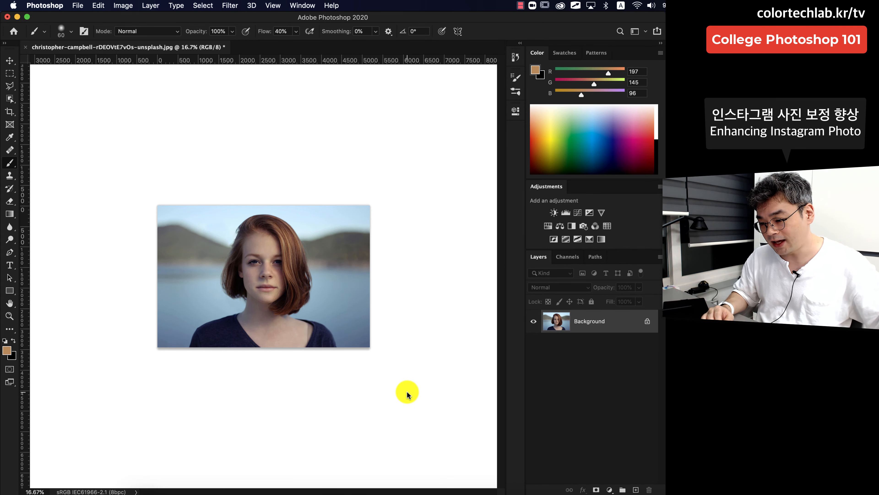
Set the color of the area surrounding the photo to Black.
right_click(407, 243)
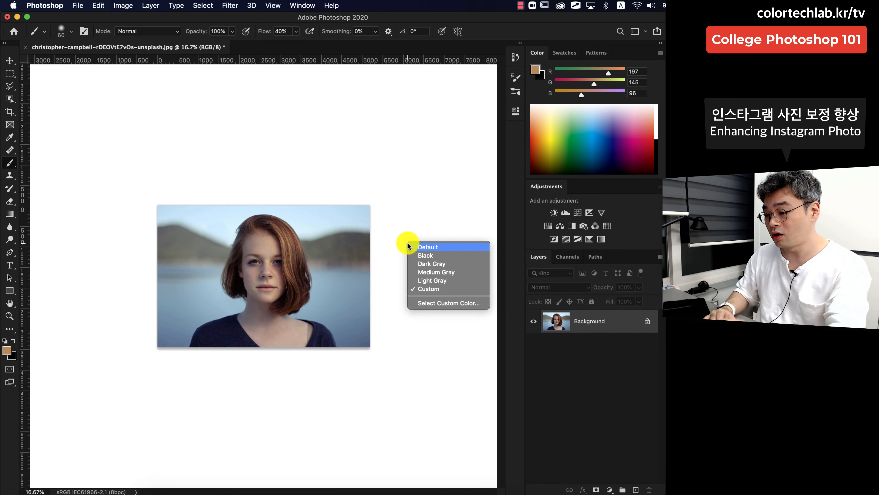
click(428, 254)
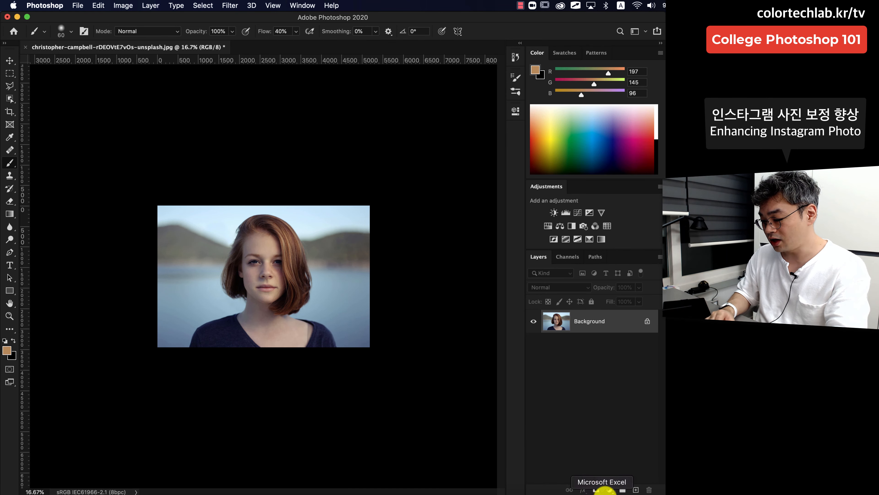
Add a Curves adjustment layer above the Background and move the RGB curve's black point slightly inward to deepen the shadows.
click(610, 490)
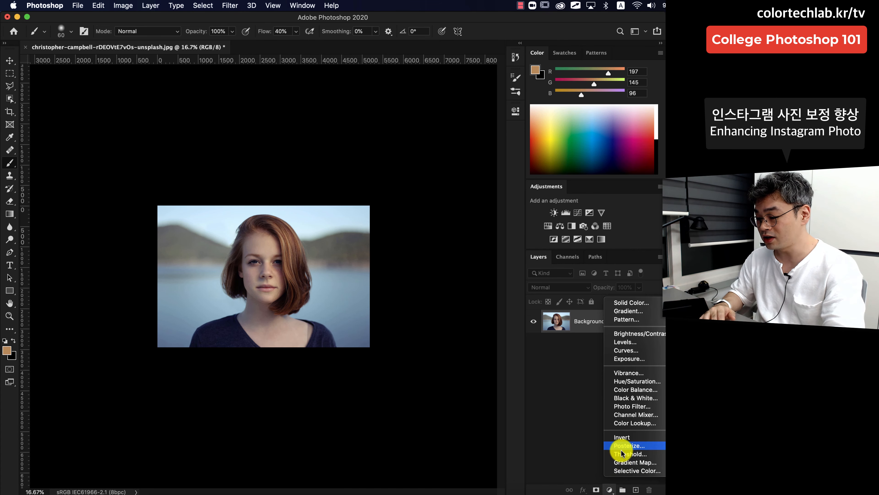
click(648, 352)
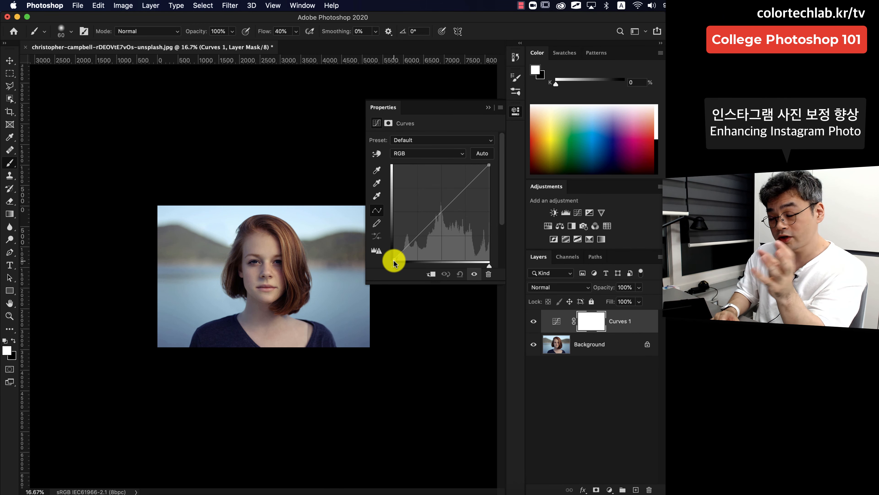
drag(393, 262, 397, 264)
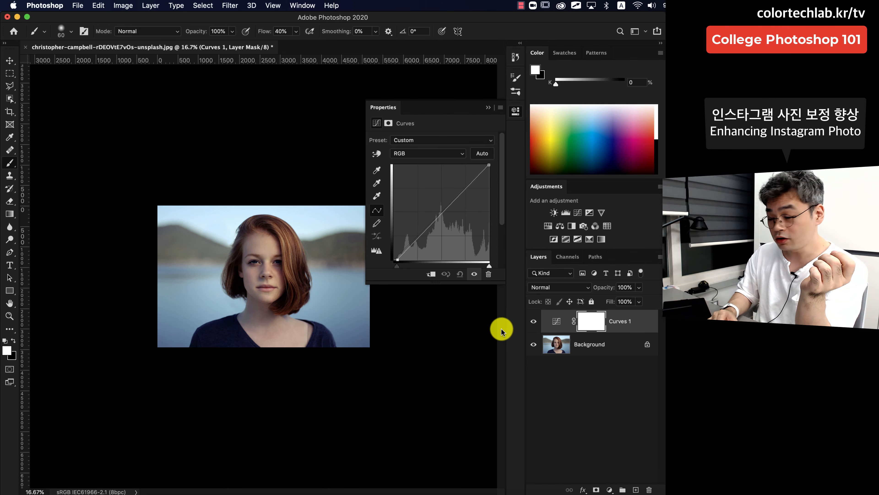
Toggle the Curves adjustment's visibility to compare the photo with and without the darkened shadows.
click(476, 274)
click(477, 274)
click(477, 275)
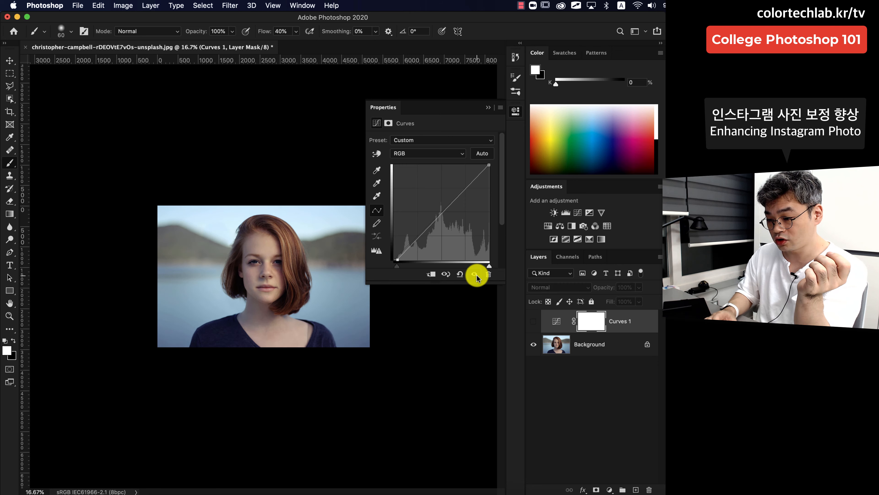
click(477, 274)
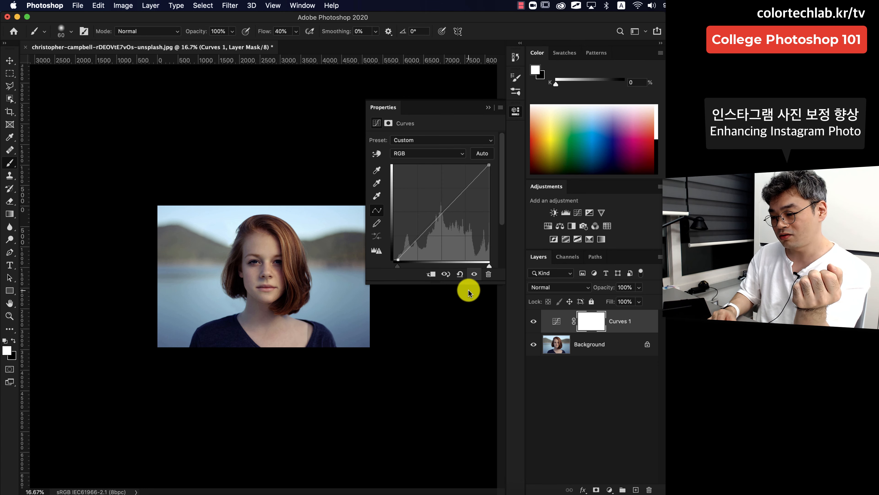
Move the RGB curve's white point slightly inward to brighten the highlights and add a control point near the curve's middle.
click(471, 276)
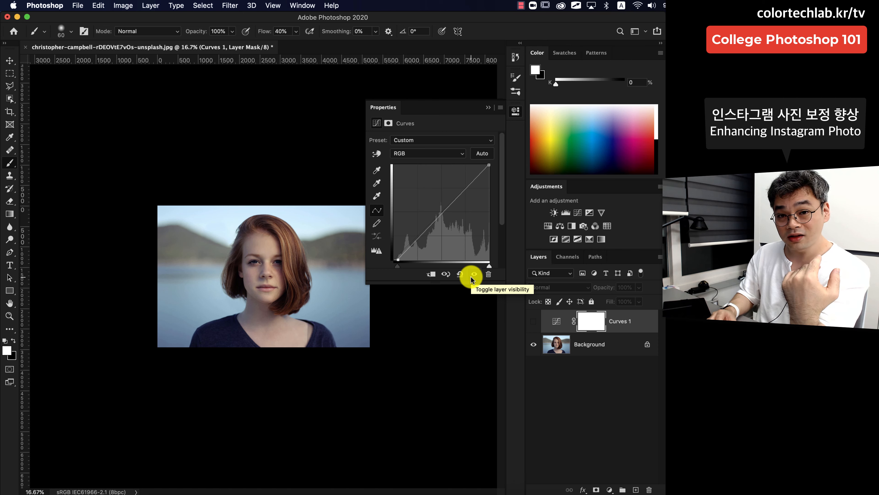
click(471, 276)
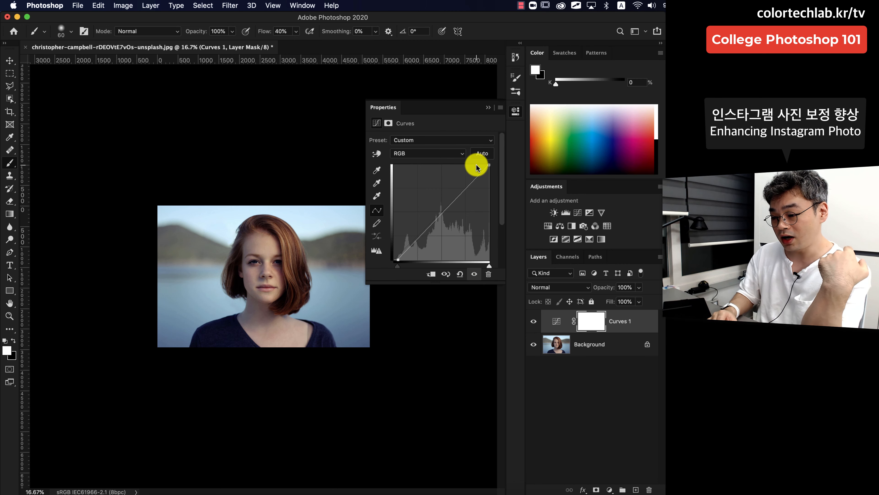
drag(487, 168, 472, 165)
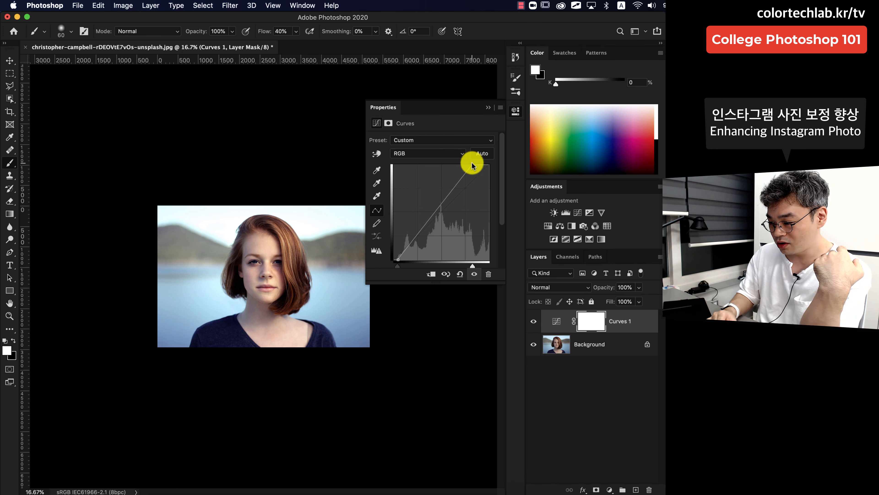
mouse_move(473, 168)
mouse_down()
mouse_move(490, 158)
mouse_move(485, 163)
mouse_up()
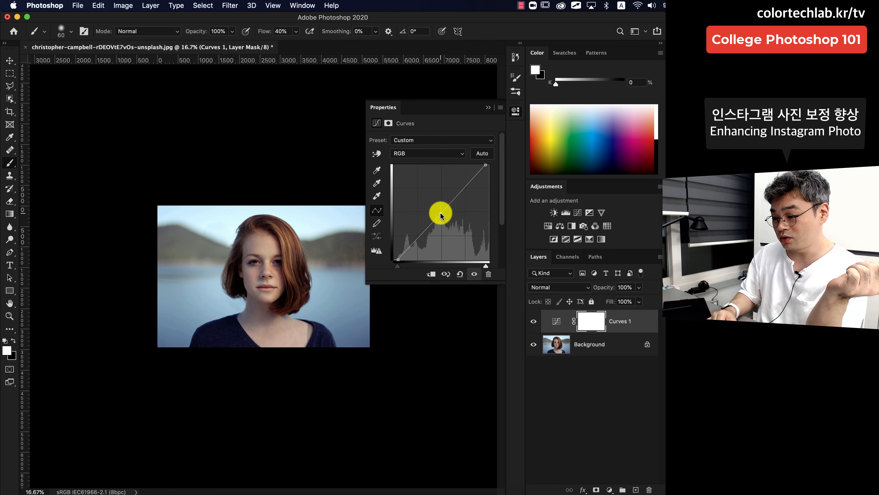
drag(441, 213, 443, 215)
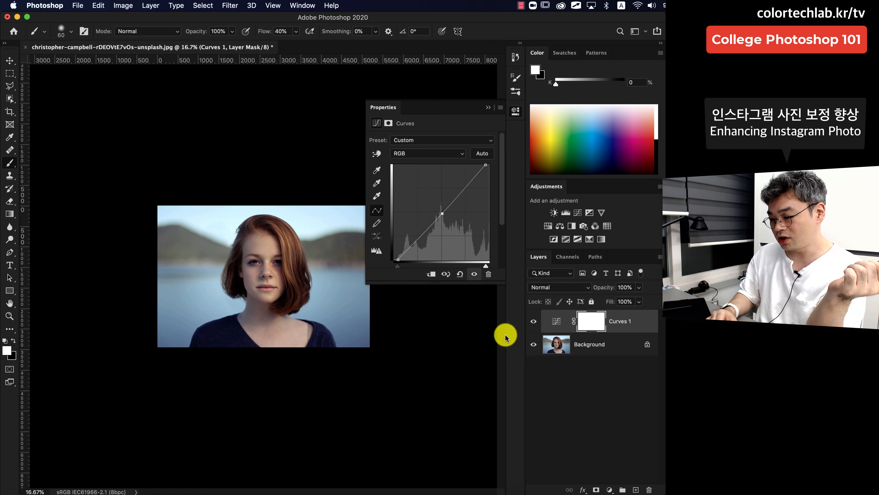
Toggle the Curves adjustment's visibility to compare the photo before and after the full tonal correction.
click(473, 275)
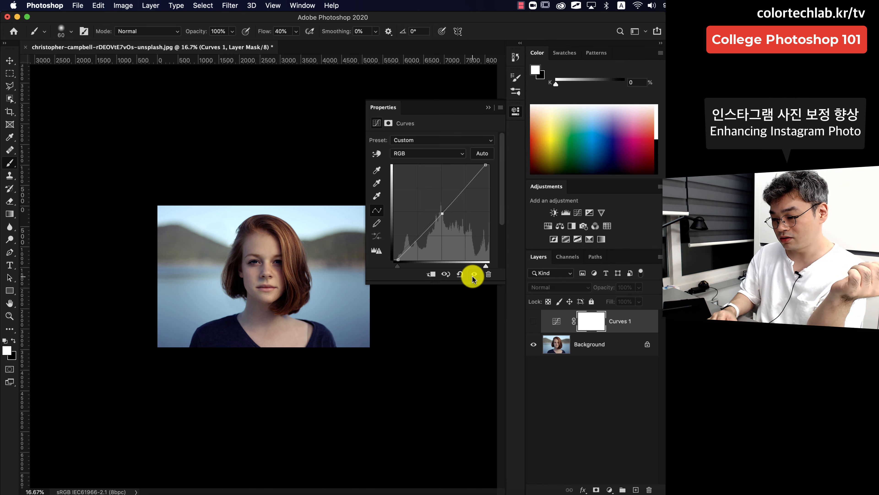
click(473, 276)
click(472, 276)
click(473, 276)
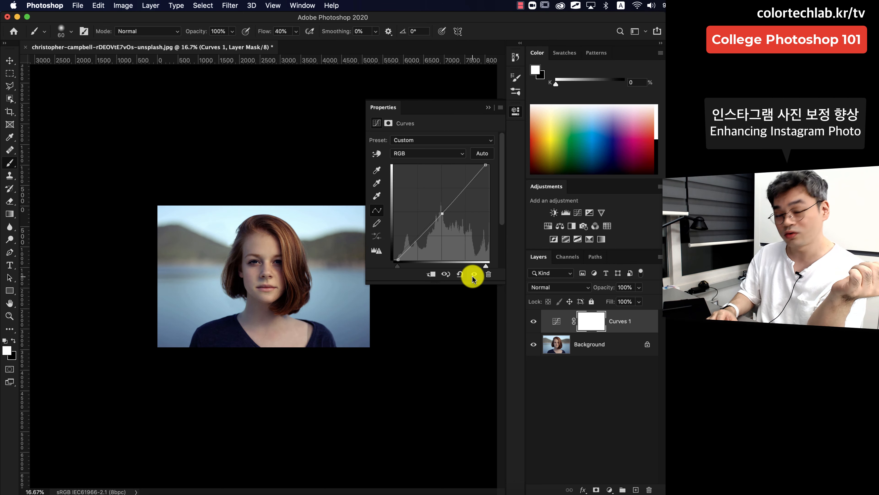
click(473, 274)
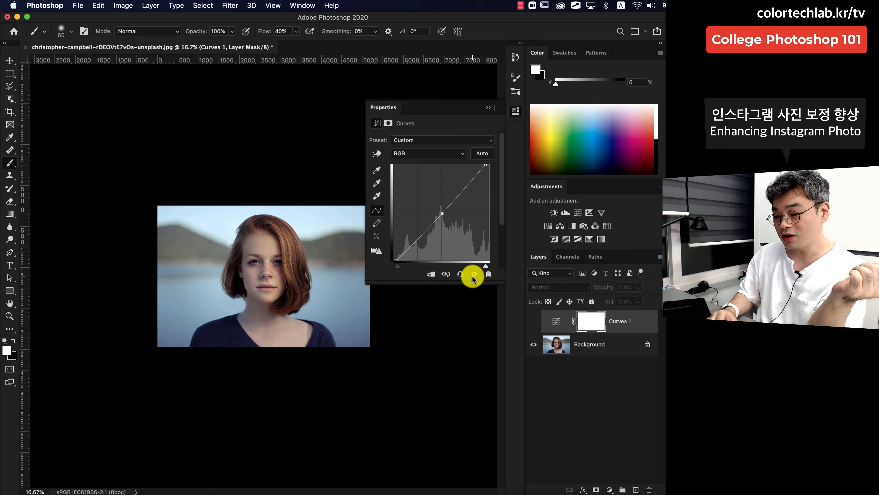
click(473, 274)
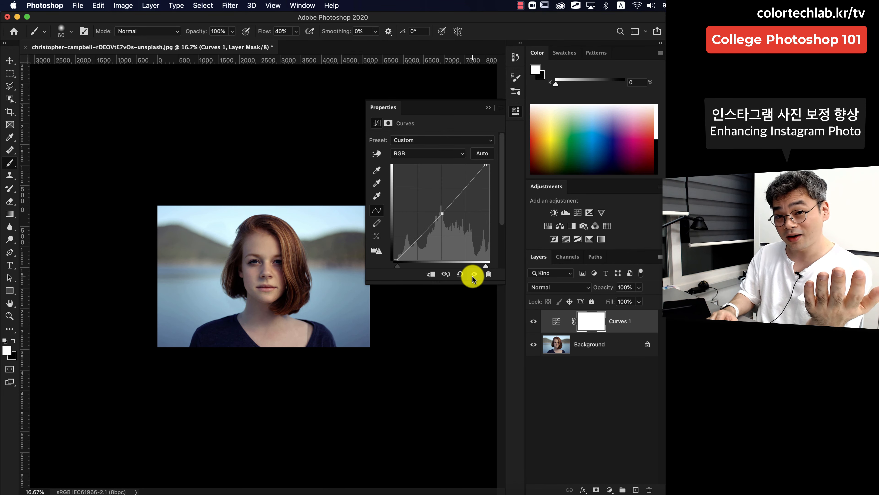
Collapse the Curves properties and add a Color Lookup adjustment layer above Curves 1.
click(488, 108)
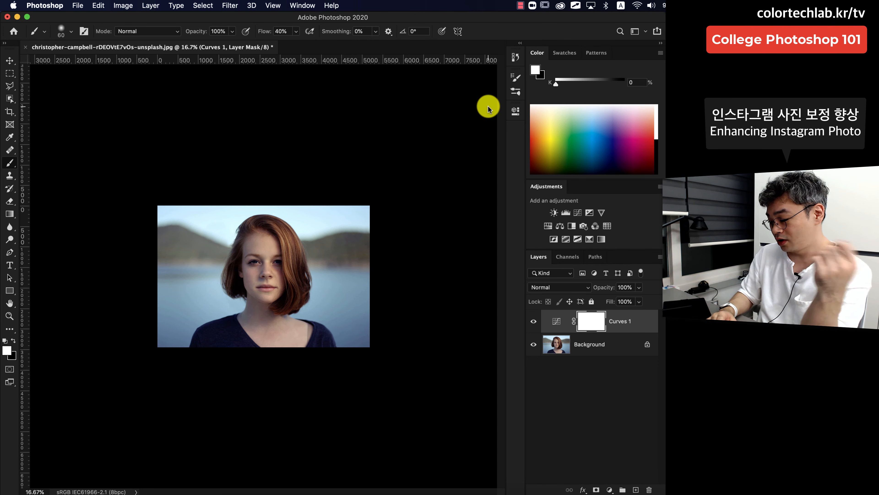
click(610, 489)
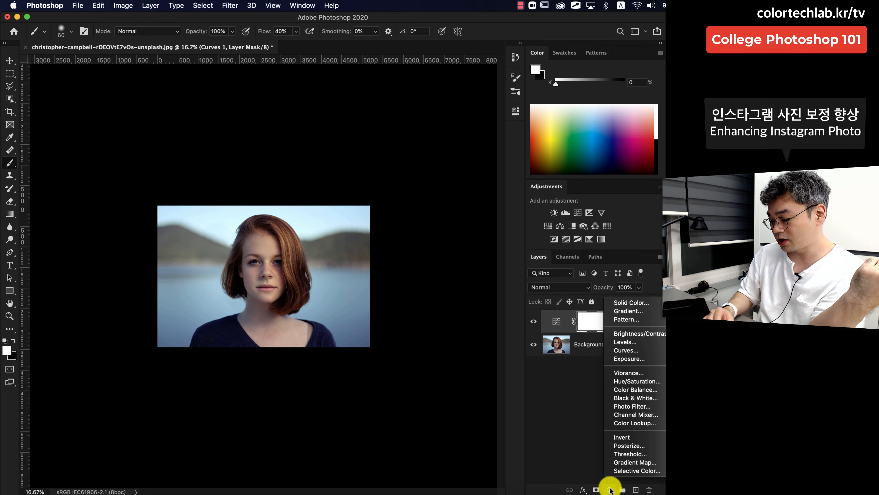
click(638, 423)
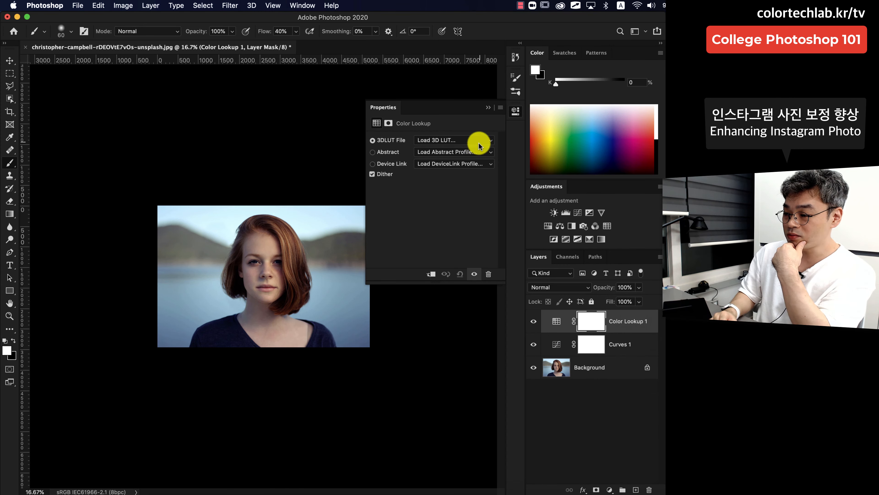
Try the 2Strip.look, 3Strip.look, Bleach Bypass.look, Candlelight.CUBE and Crisp_Warm.look 3D LUTs on the Color Lookup adjustment.
click(479, 141)
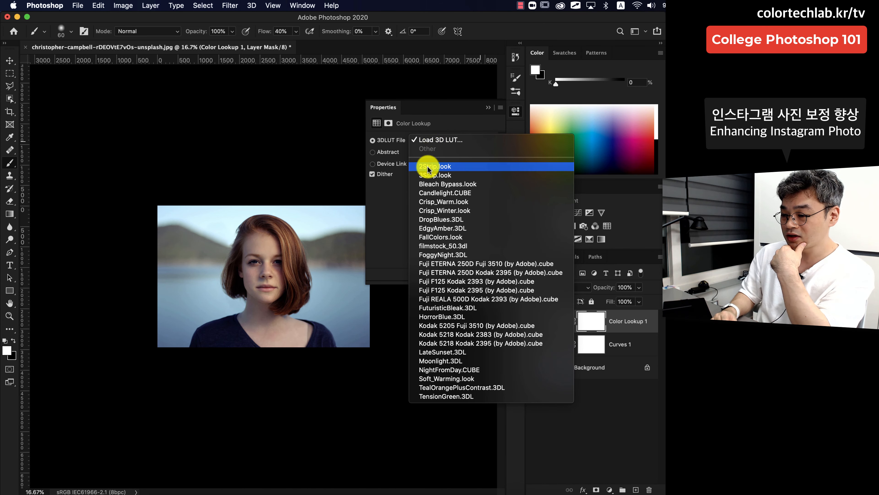
click(429, 151)
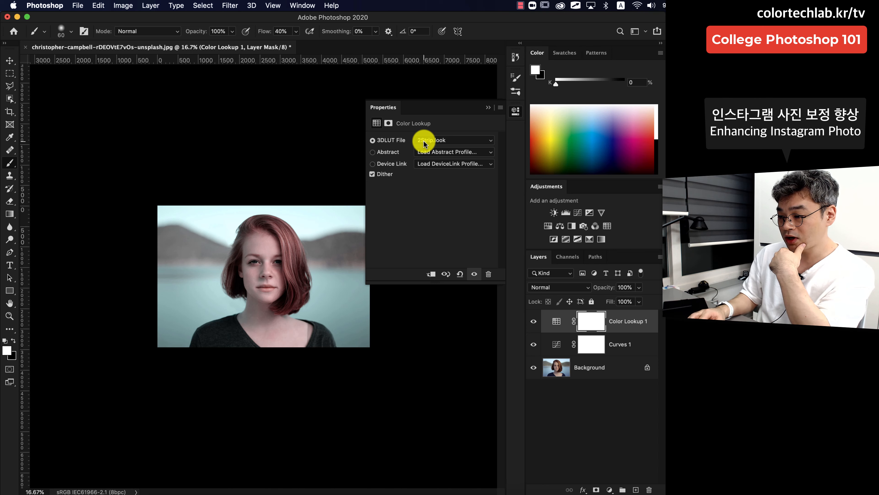
click(425, 140)
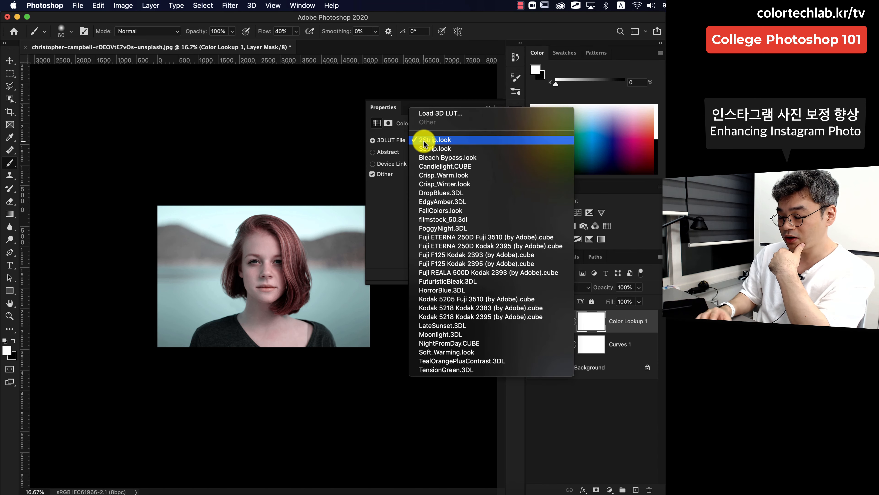
click(457, 148)
click(462, 142)
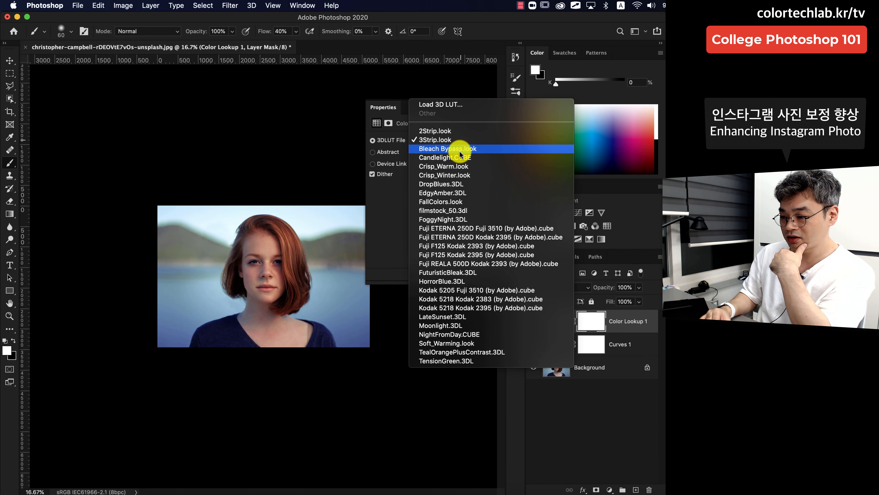
click(461, 149)
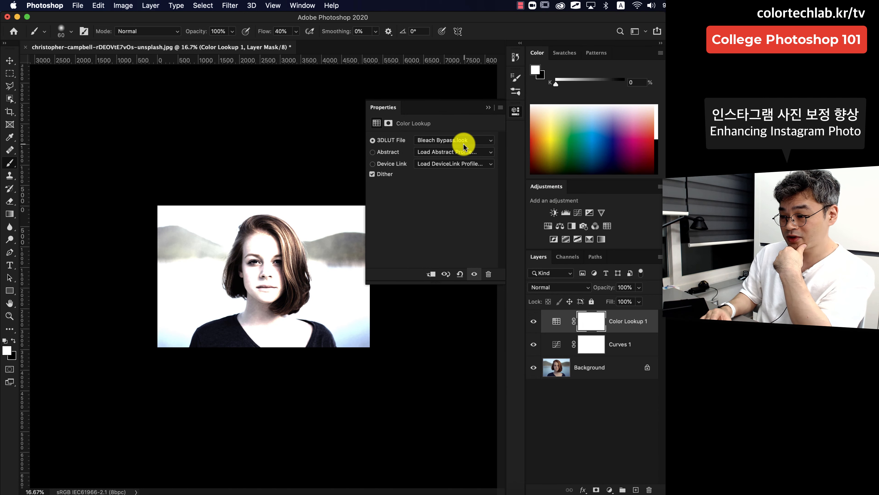
click(466, 142)
click(465, 149)
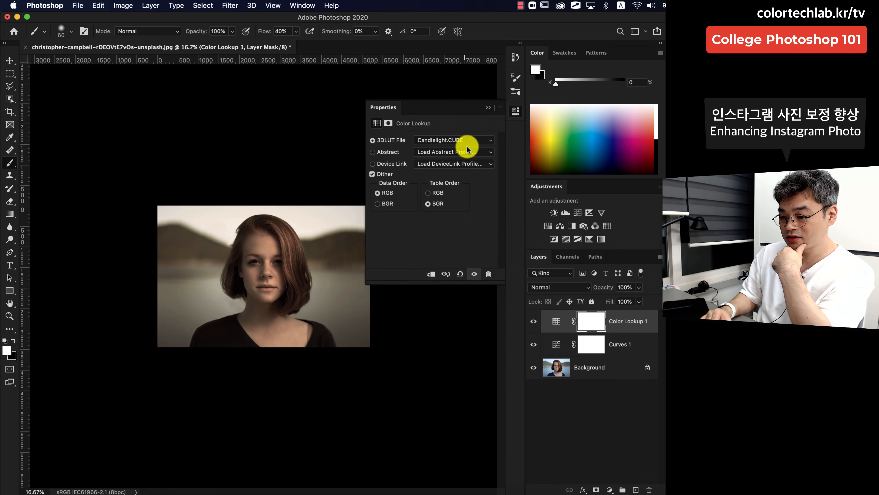
click(471, 140)
click(470, 146)
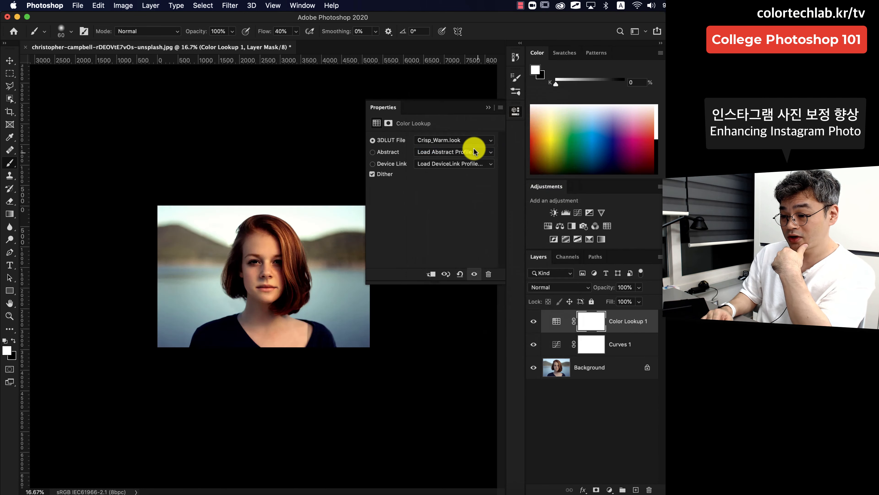
Try the Crisp_Winter.look, DropBlues.3DL, EdgyAmber.3DL, FallColors.look, filmstock_50.3dl and FoggyNight.3DL 3D LUTs on the photo.
click(483, 140)
click(482, 146)
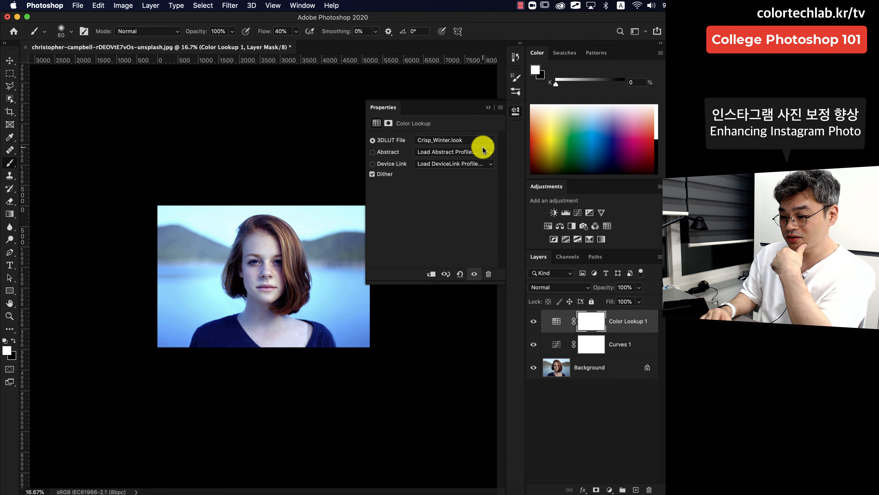
click(482, 141)
click(482, 147)
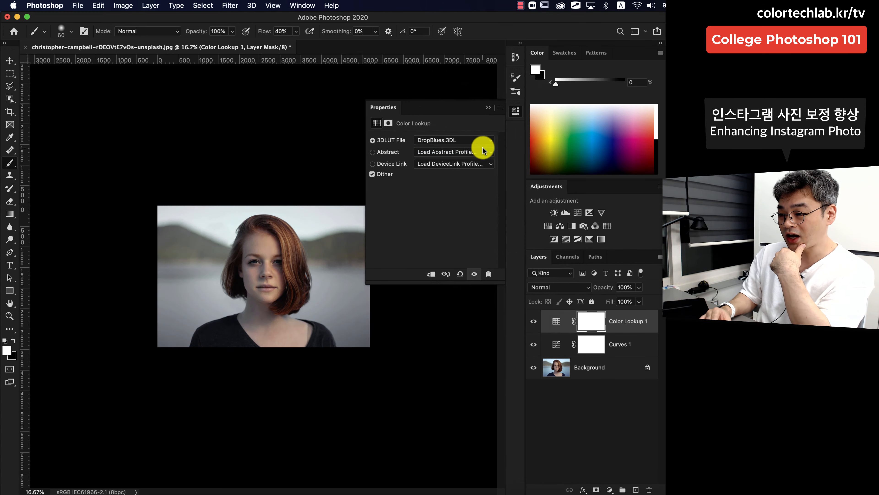
click(485, 141)
click(478, 148)
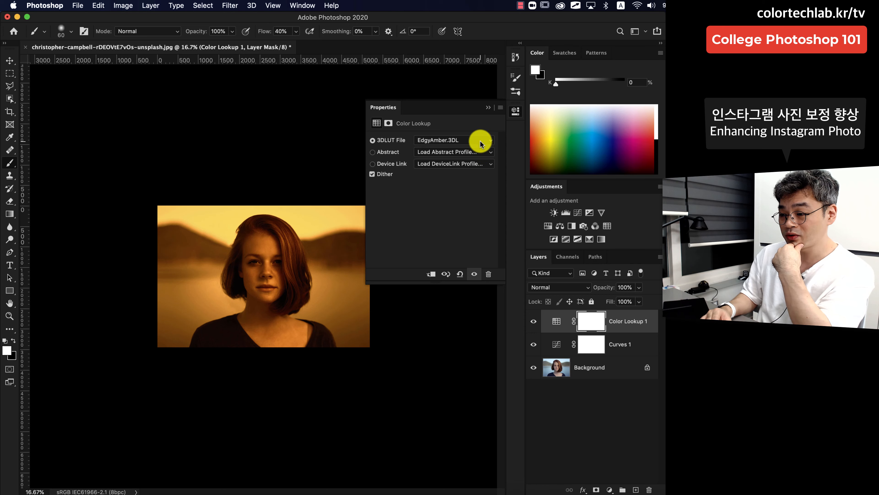
click(477, 141)
click(479, 150)
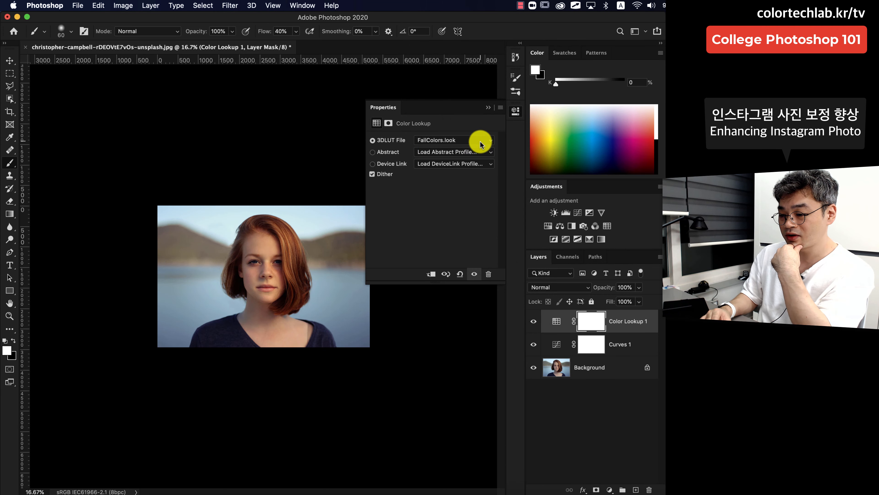
click(480, 140)
click(478, 148)
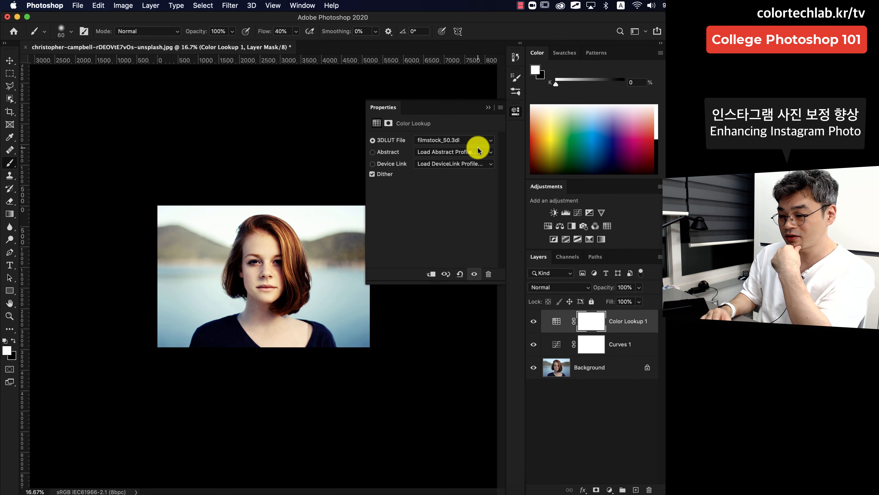
click(477, 139)
click(477, 144)
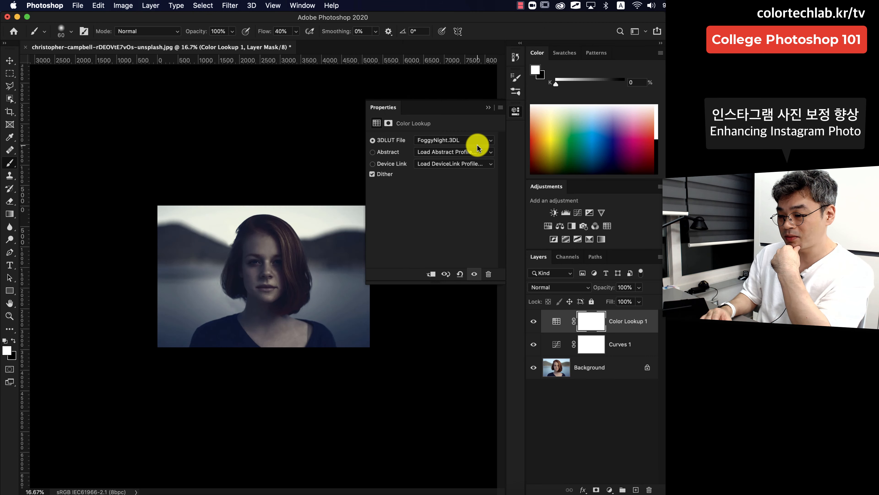
Try the FuturisticBleak.3DL, LateSunset.3DL and Moonlight.3DL looks, and set the Color Lookup's 3D LUT to Soft_Warming.look.
click(480, 137)
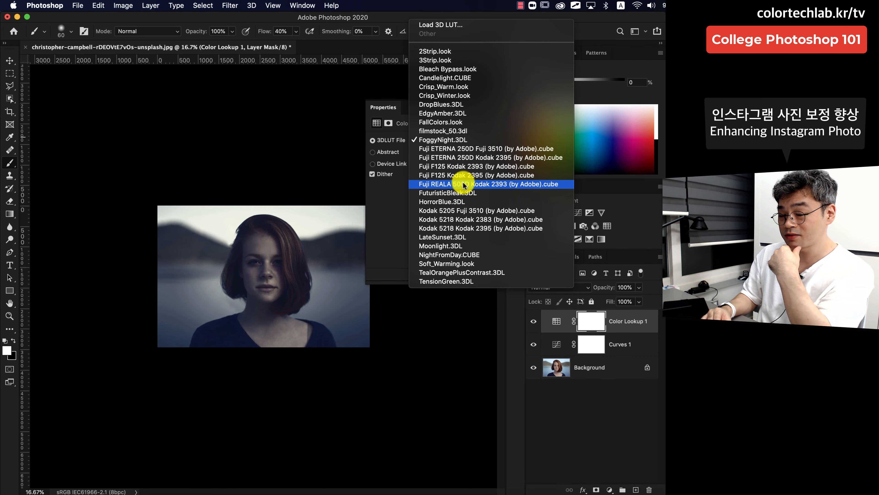
click(462, 193)
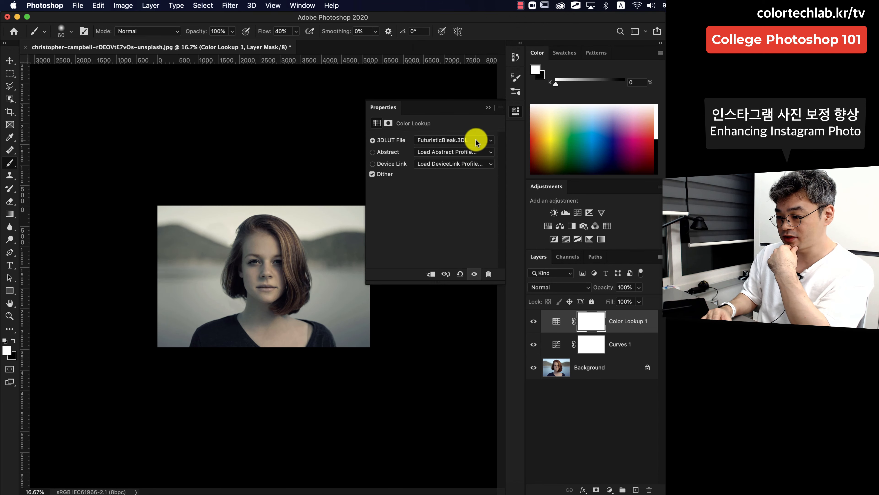
click(477, 143)
click(474, 184)
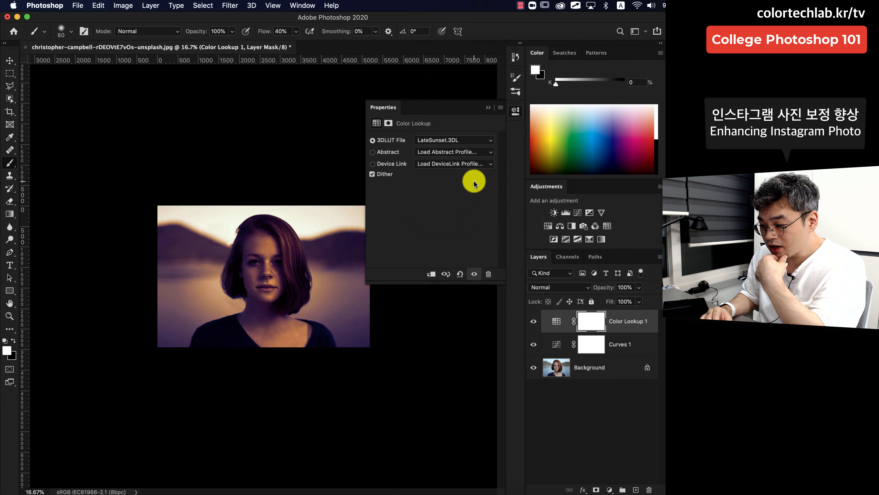
click(474, 141)
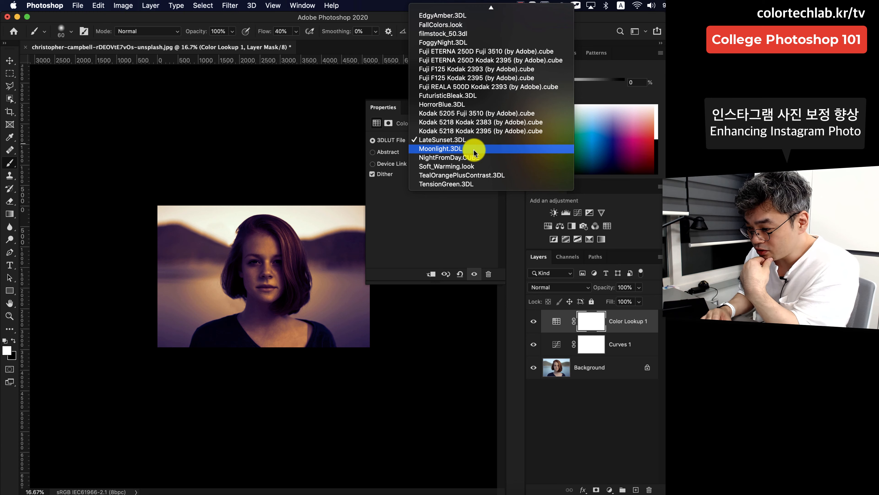
click(473, 149)
click(475, 144)
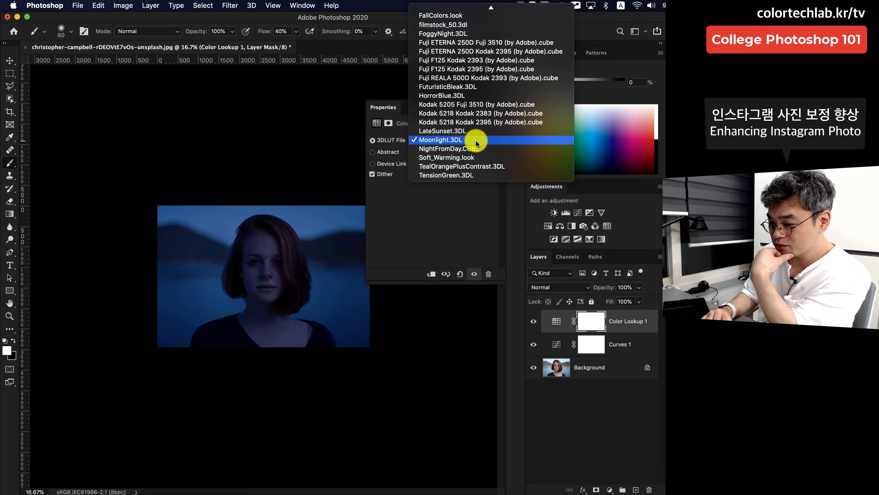
click(473, 157)
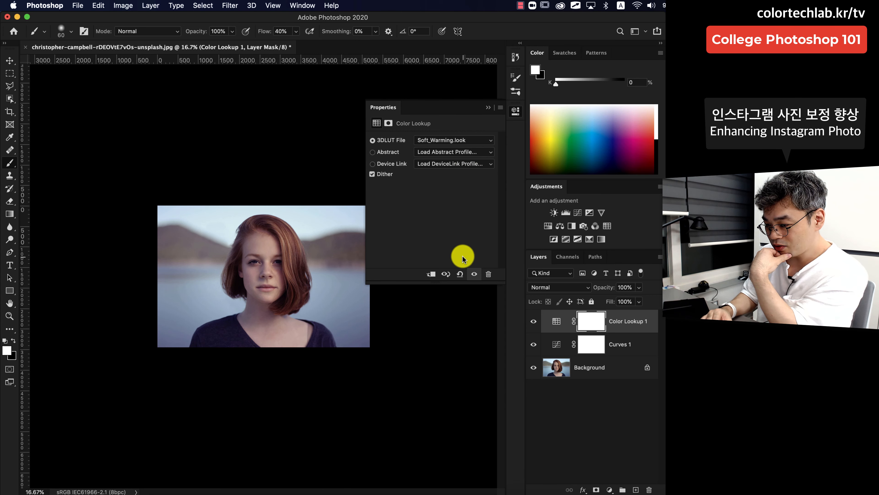
Toggle the Color Lookup adjustment's visibility repeatedly to compare the photo with and without the Soft_Warming look.
click(470, 275)
click(470, 275)
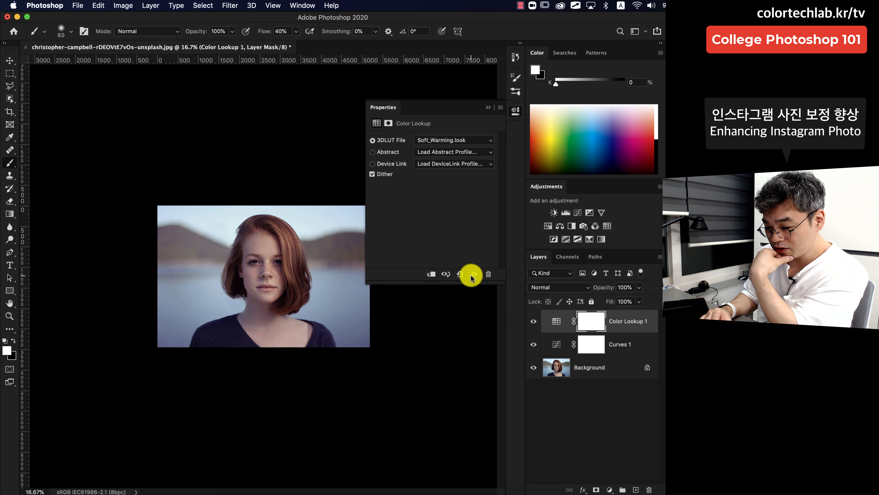
click(471, 275)
click(471, 275)
click(471, 275)
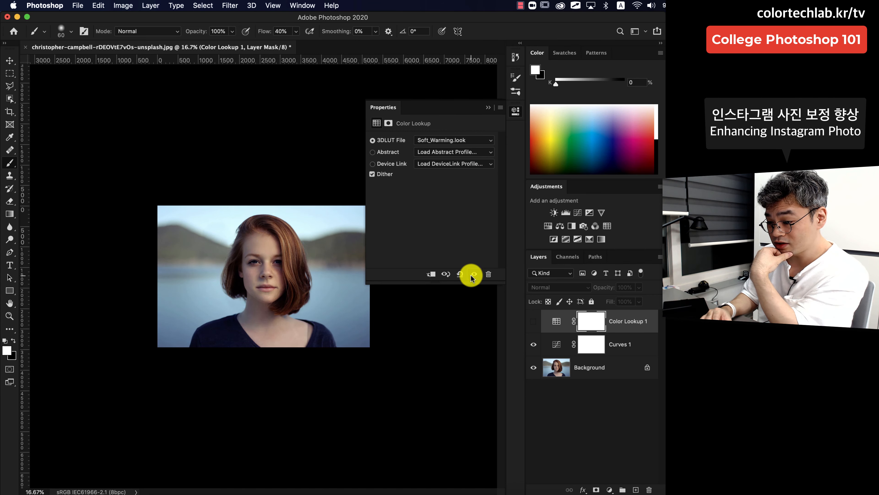
click(470, 275)
click(470, 275)
click(471, 275)
click(471, 275)
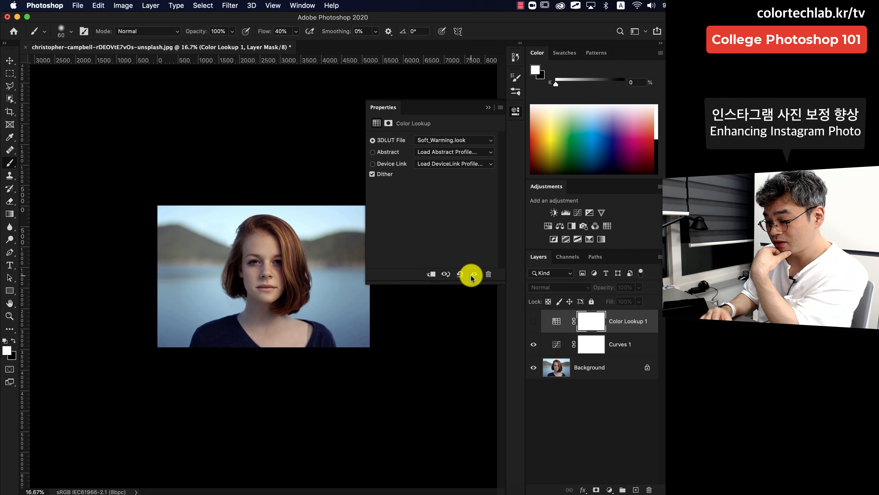
click(471, 275)
click(470, 273)
Set the Color Lookup's 3D LUT to Crisp_Warm.look and toggle the adjustment's visibility to compare the photo.
click(484, 142)
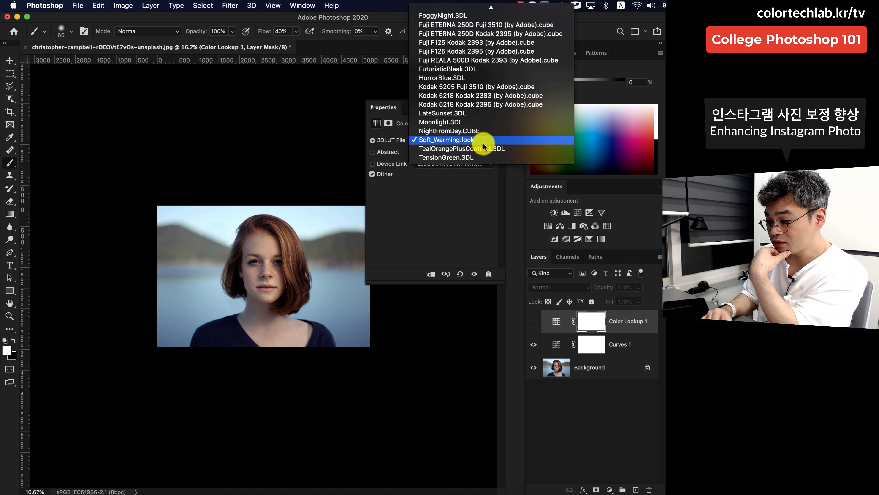
scroll(483, 145, up, 5)
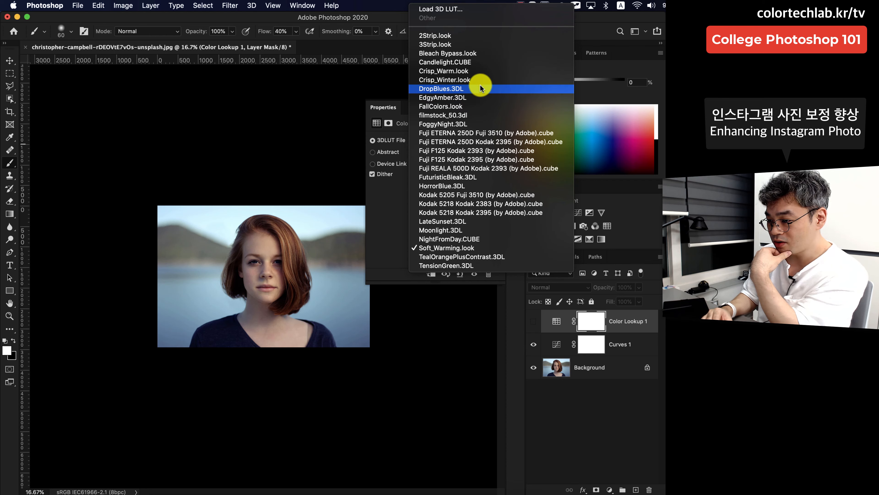
click(481, 71)
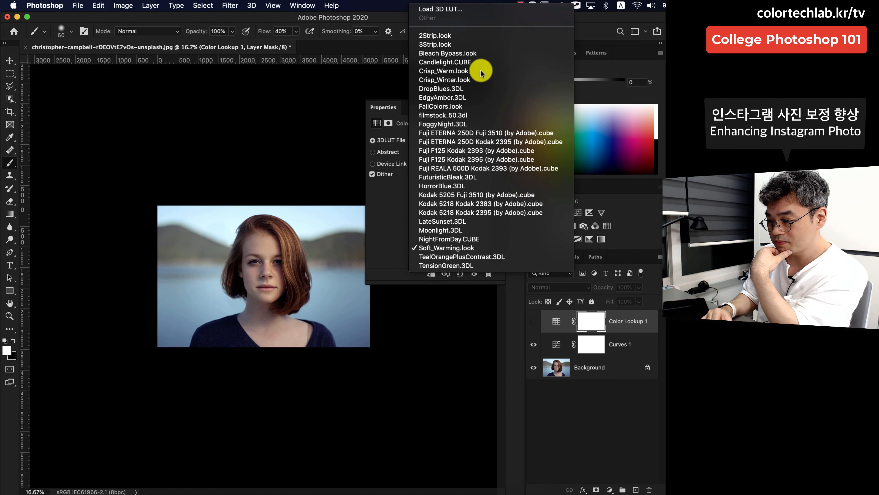
click(472, 275)
click(472, 274)
click(471, 275)
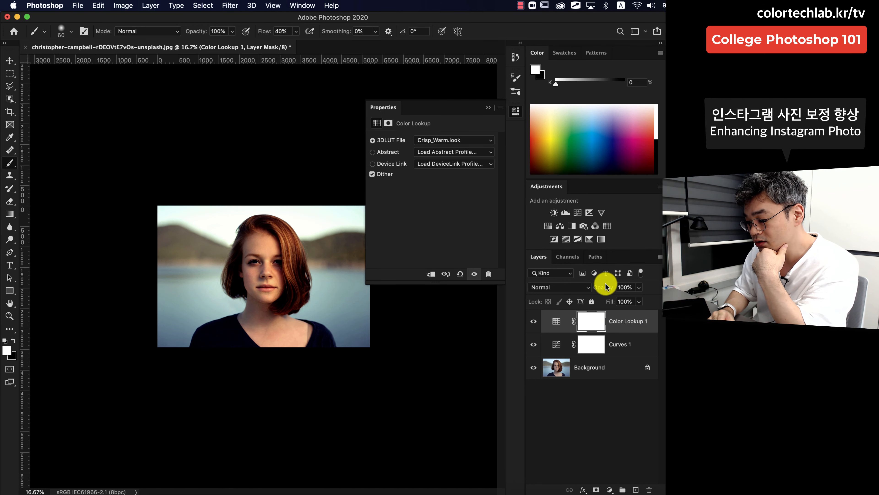
Lower the Color Lookup layer's opacity to 78% and compare the photo with and without the effect.
drag(604, 288, 497, 293)
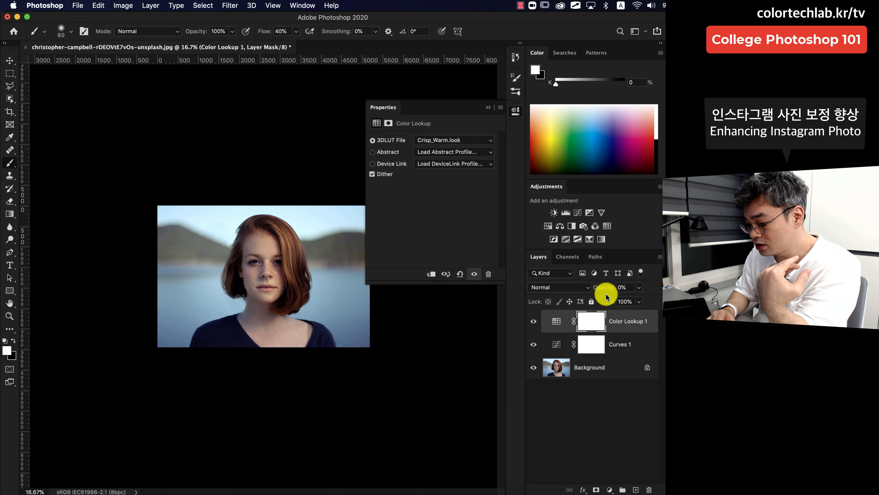
drag(603, 291, 646, 293)
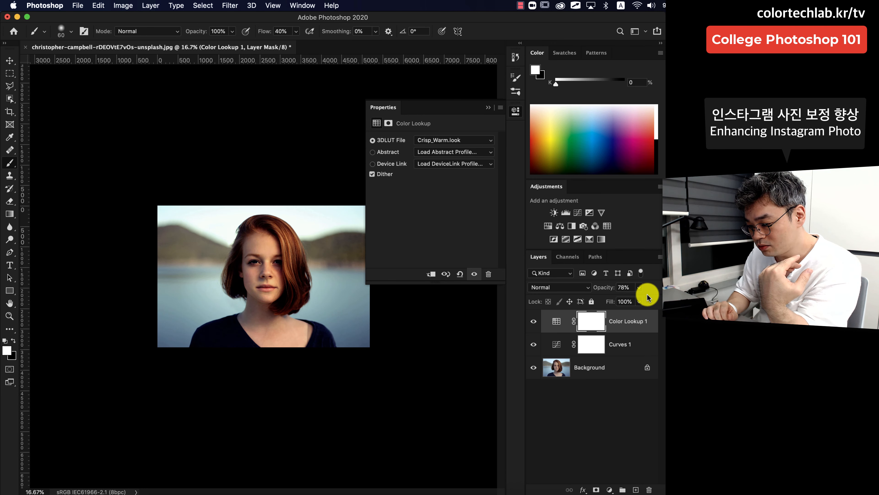
click(534, 322)
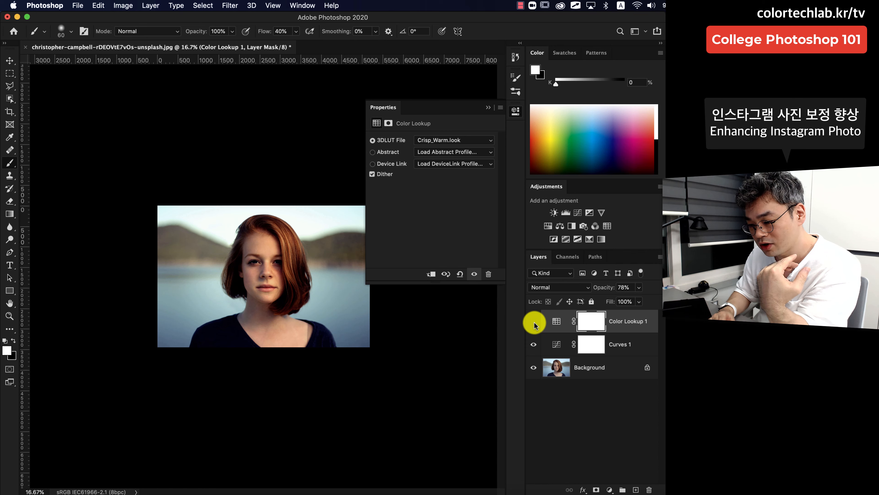
click(534, 321)
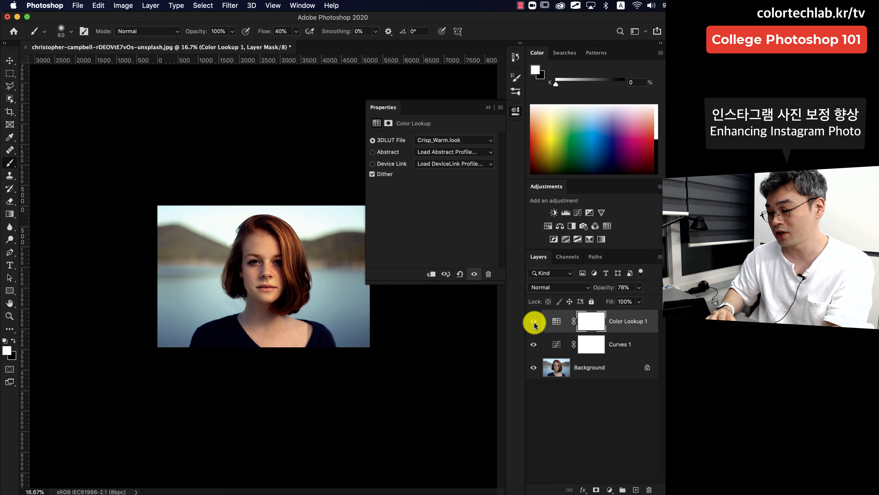
click(489, 108)
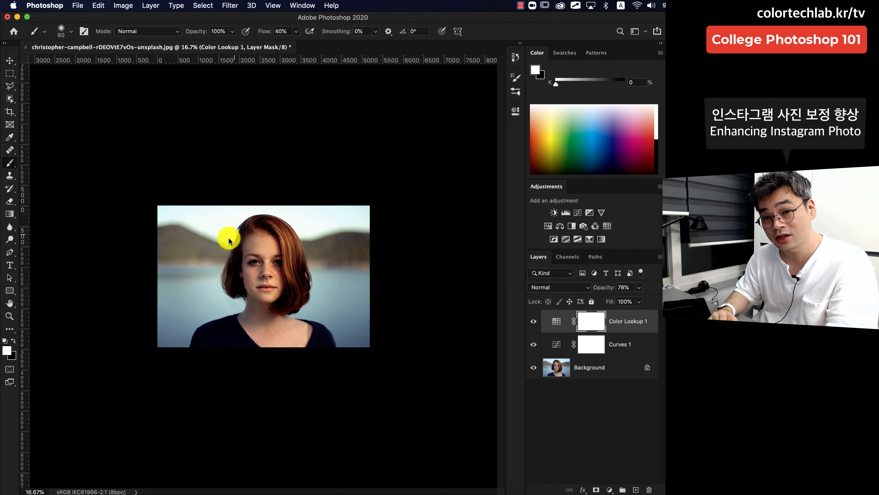
Inspect the woman's face up close and add a Selective Color adjustment layer above the Color Lookup layer.
key(super+equal)
key(super+equal)
key(super+equal)
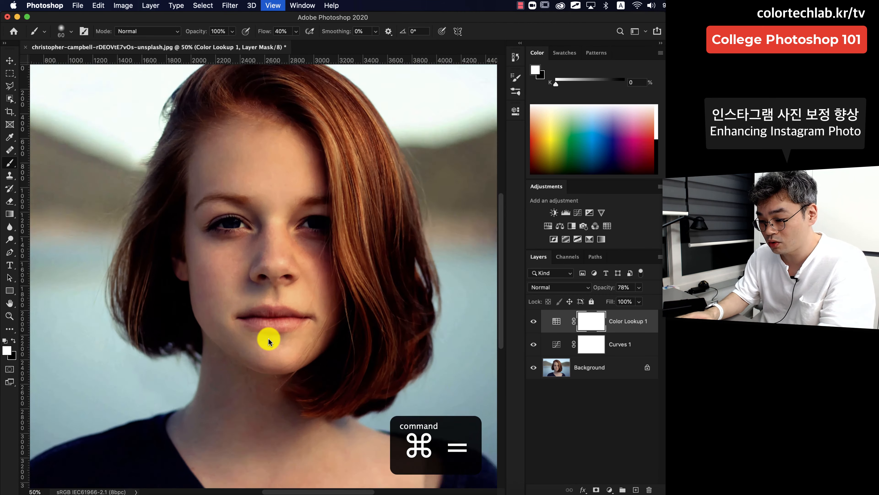
key(super+equal)
click(609, 489)
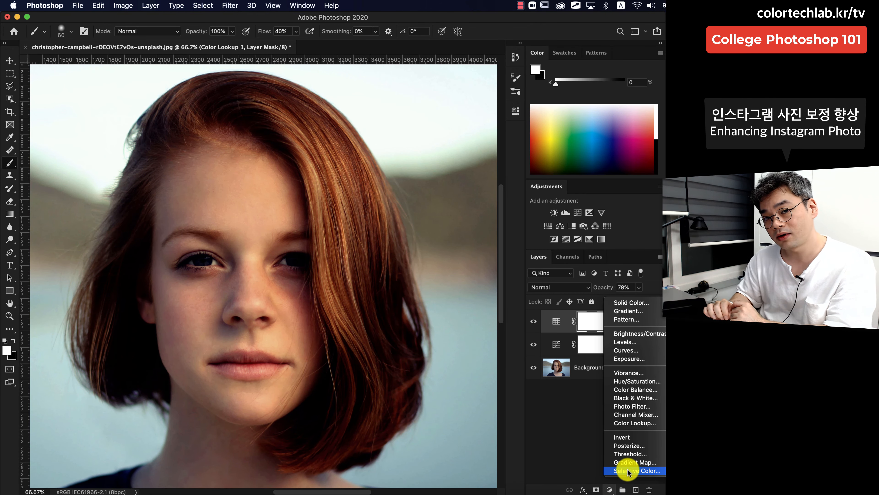
click(628, 470)
key(super+minus)
key(super+minus)
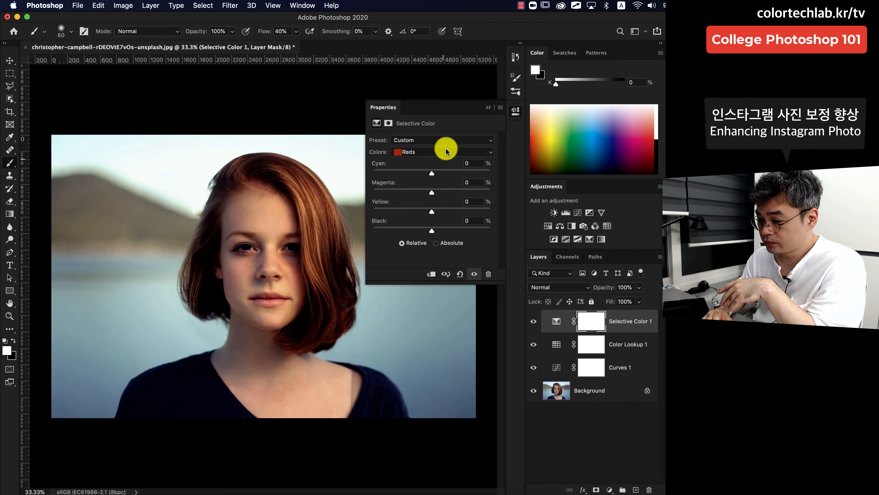
For the Yellows in Selective Color, set Yellow to -30% and Black to +30%, comparing with the adjustment hidden.
click(443, 152)
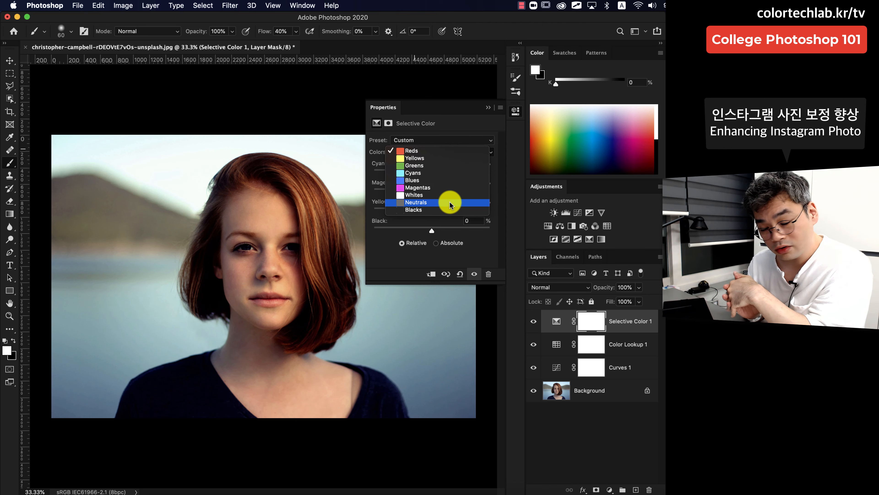
click(448, 158)
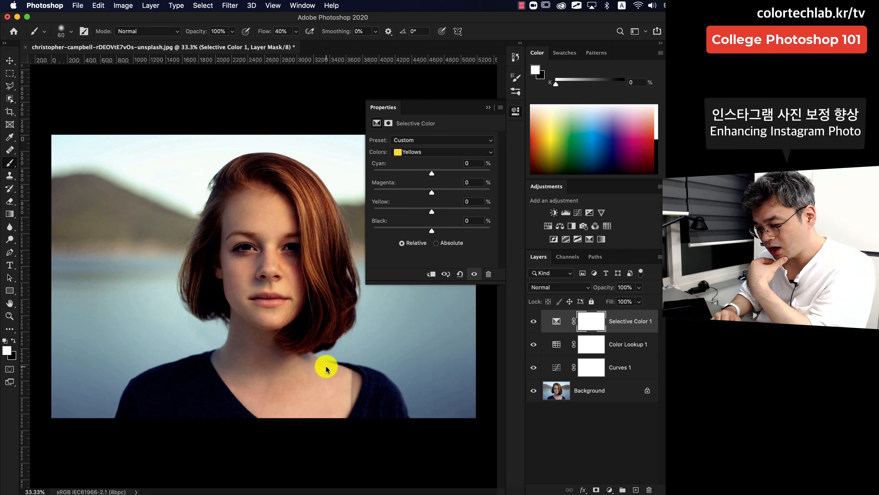
drag(431, 210, 415, 215)
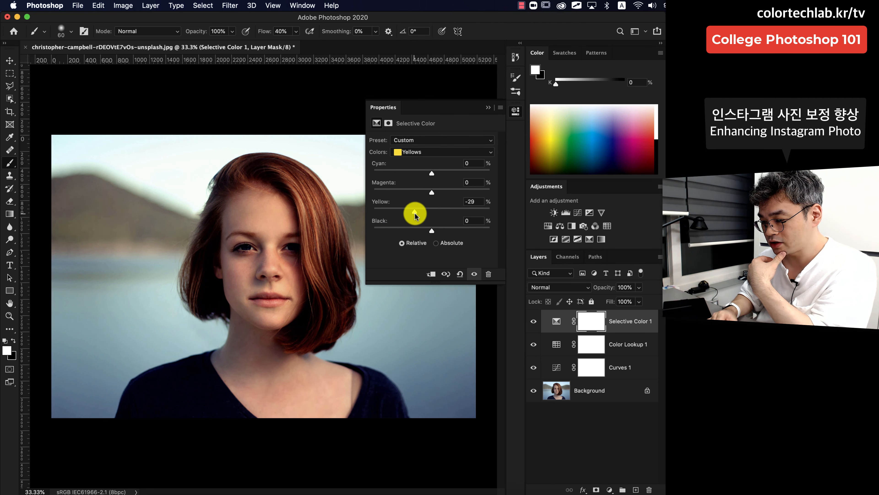
click(474, 274)
click(474, 274)
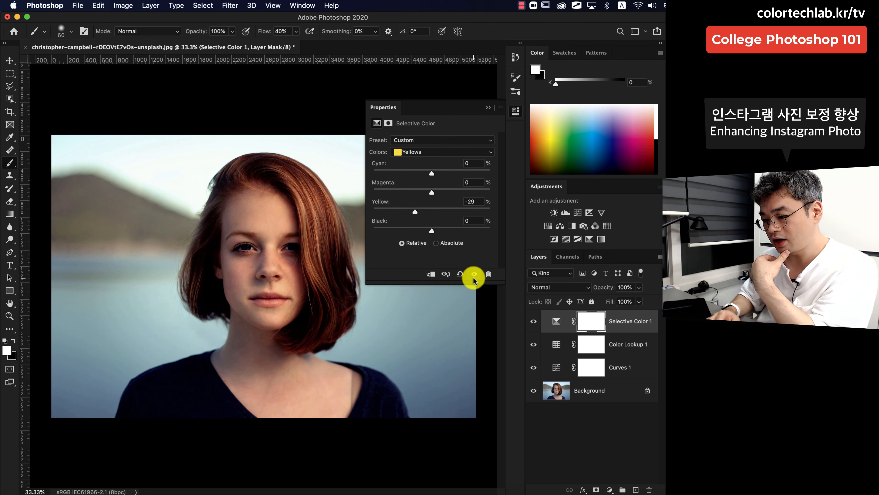
click(474, 274)
click(474, 274)
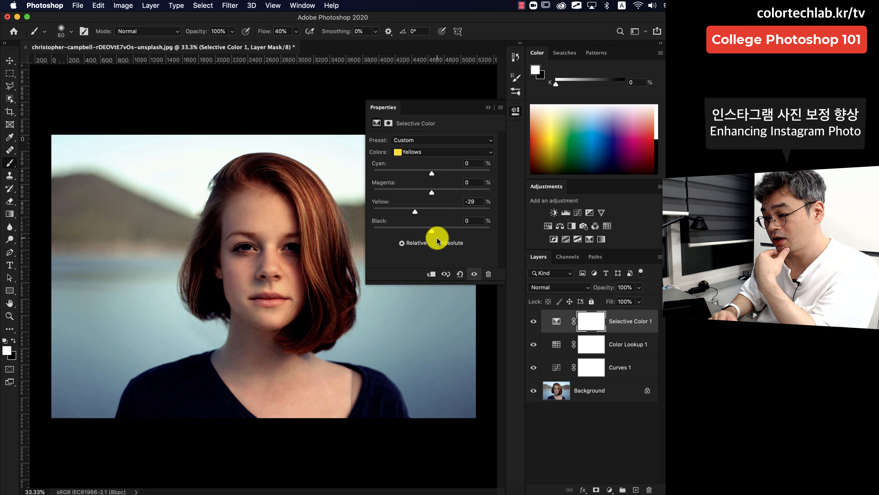
drag(415, 211, 450, 233)
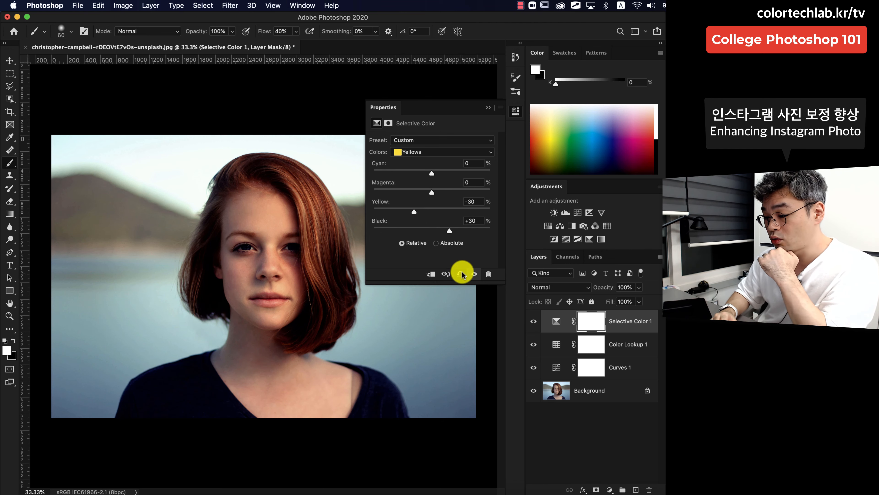
click(474, 274)
click(473, 273)
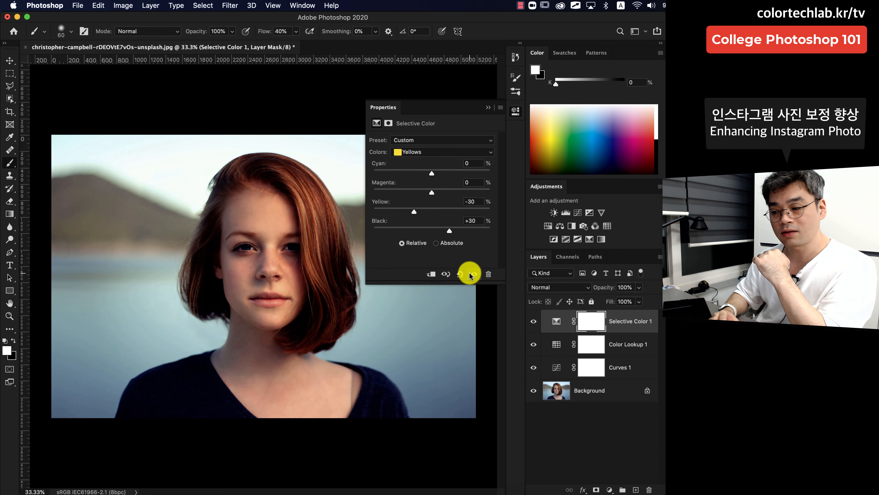
For the Reds in Selective Color, set Cyan to +20% and Black to -20%, comparing with the adjustment hidden.
click(453, 152)
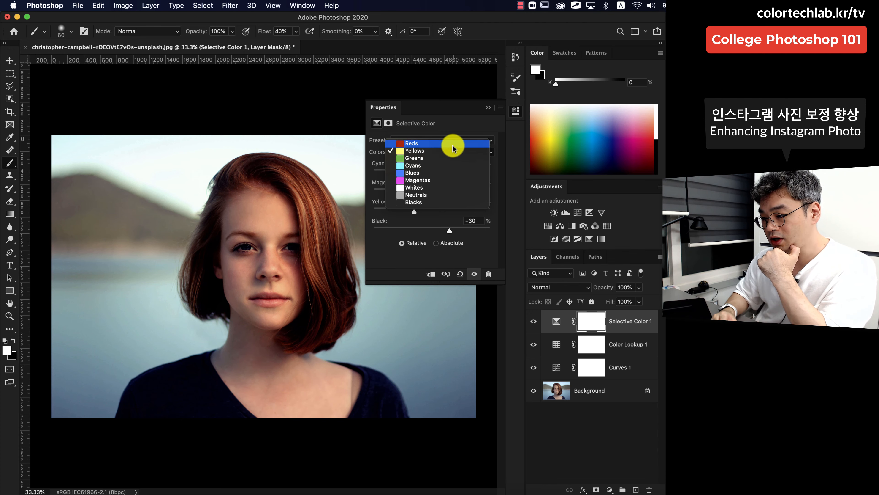
click(453, 148)
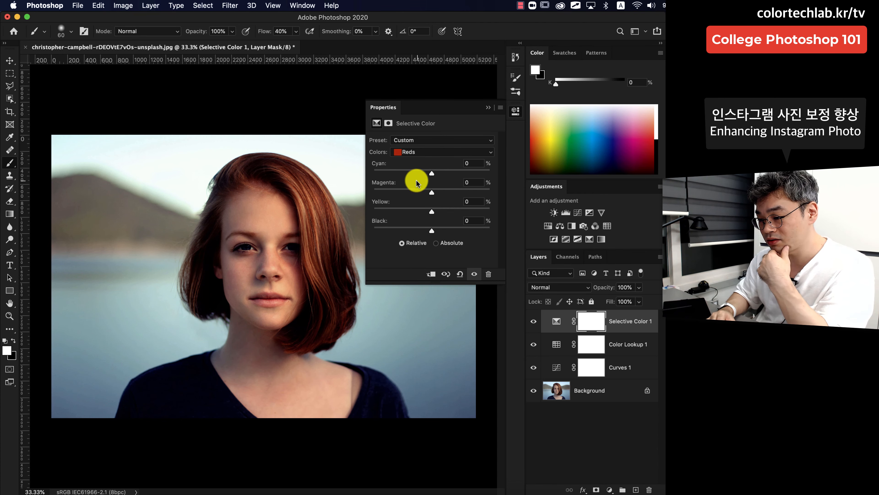
mouse_move(432, 175)
mouse_down()
mouse_move(484, 175)
mouse_move(429, 177)
mouse_move(444, 177)
mouse_up()
drag(444, 175, 445, 174)
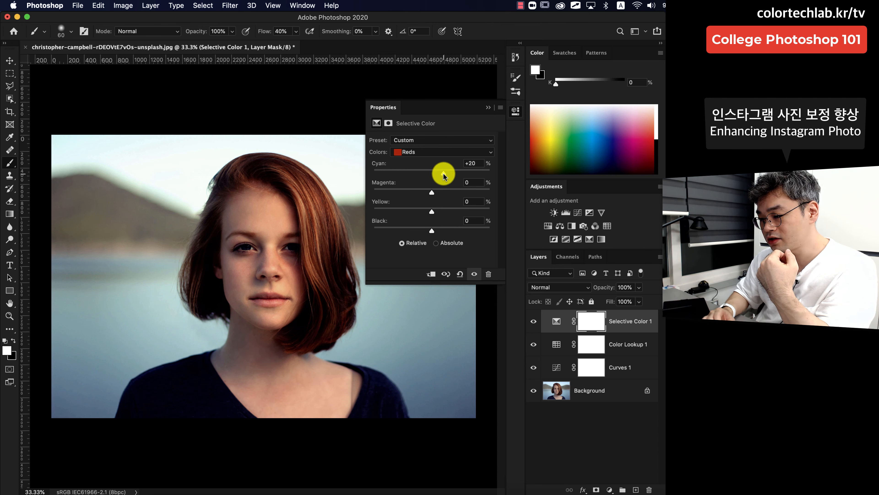
drag(432, 231, 452, 235)
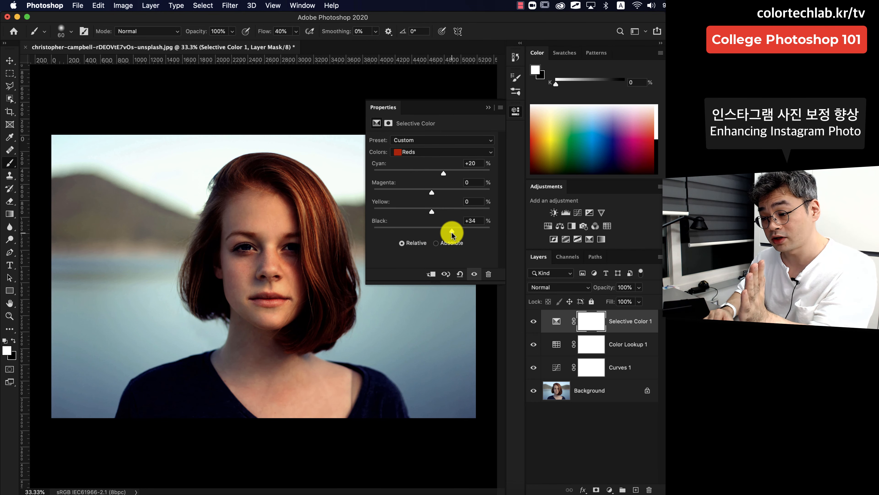
drag(451, 235, 420, 237)
click(474, 274)
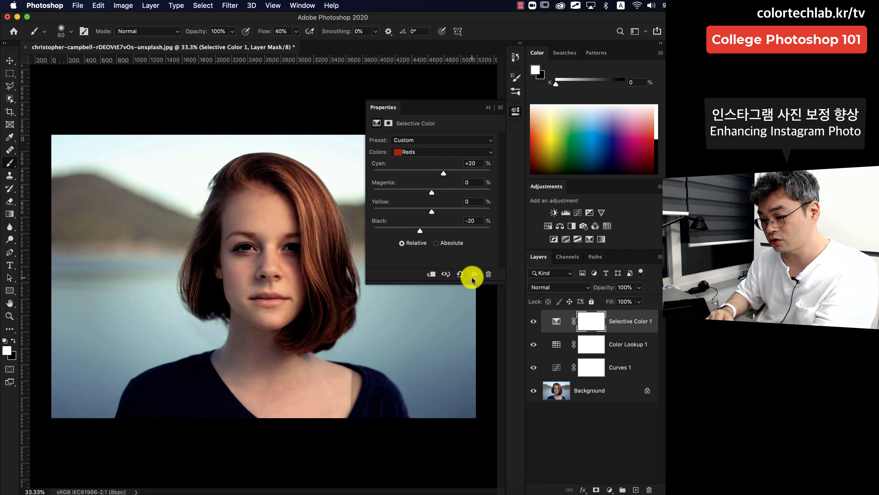
click(474, 274)
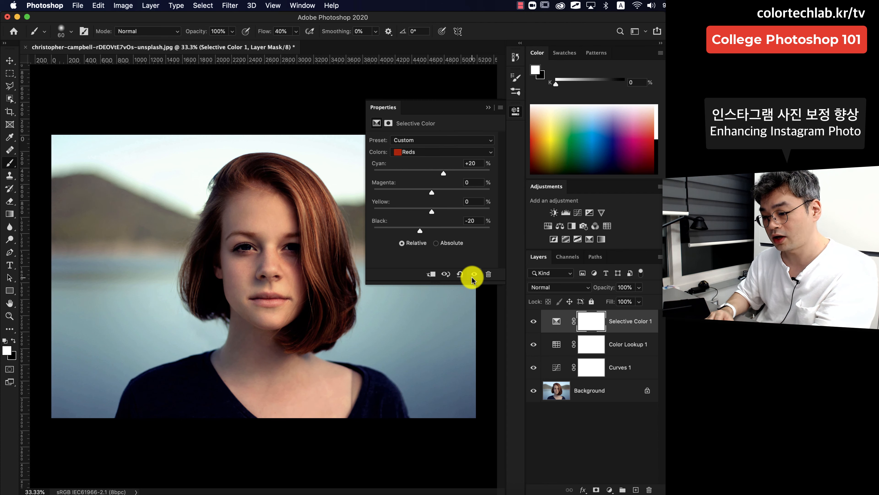
Compare the photo with and without the Selective Color layer and lower that layer's opacity to 80%.
click(444, 152)
click(445, 158)
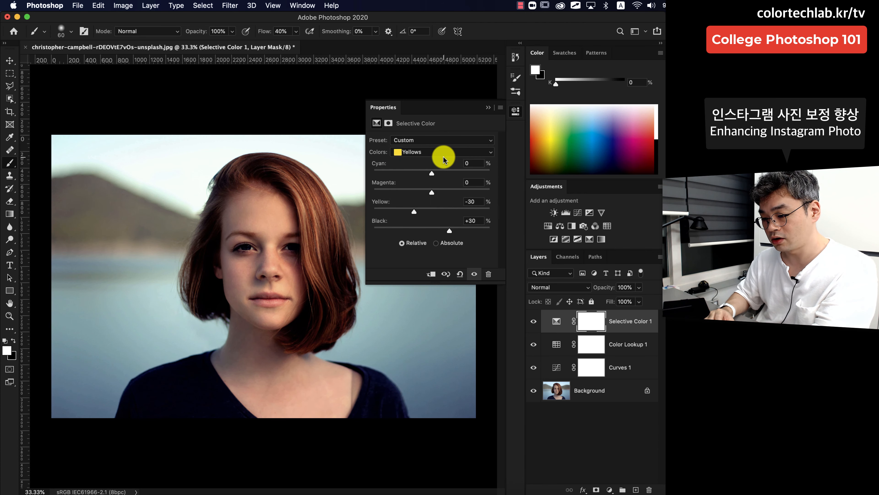
click(533, 322)
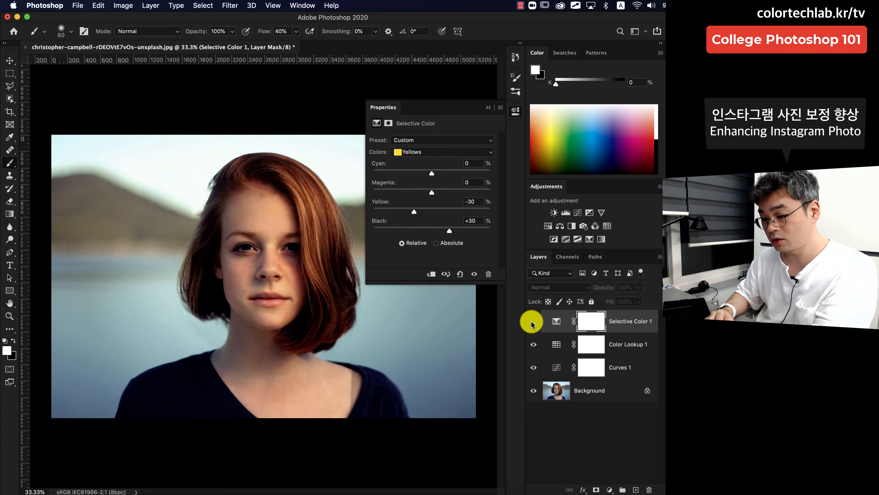
click(533, 322)
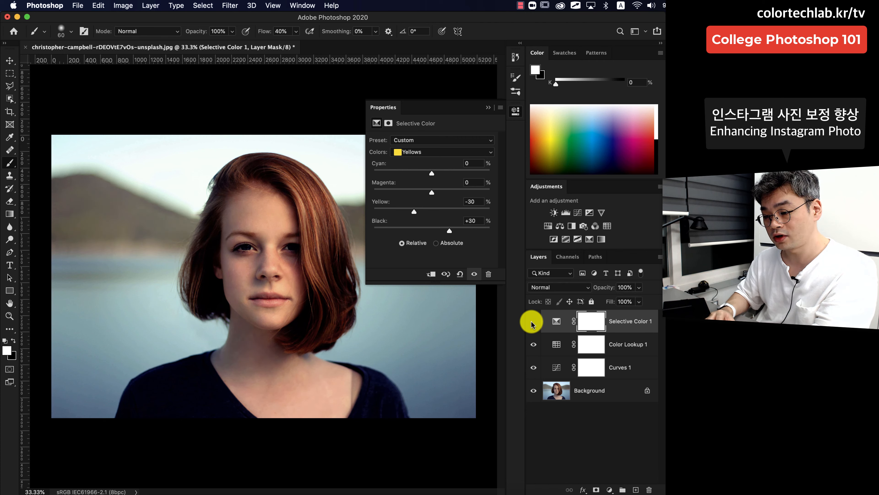
click(532, 322)
click(533, 322)
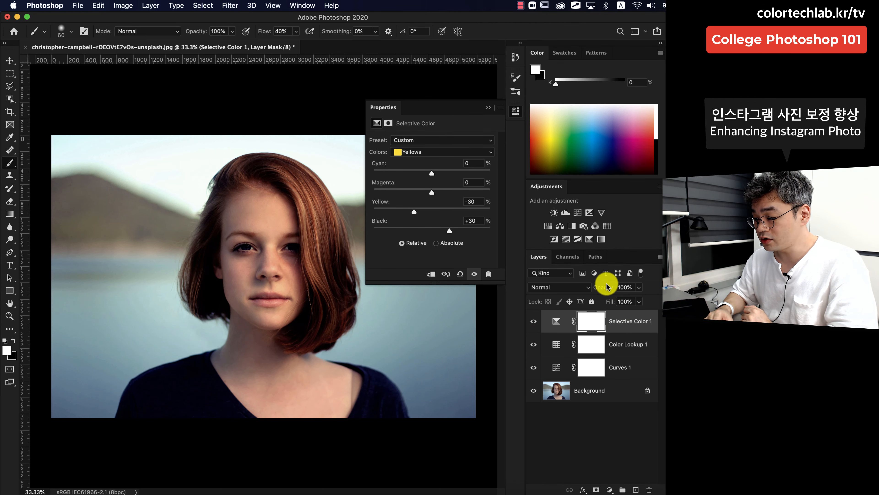
drag(604, 290, 572, 294)
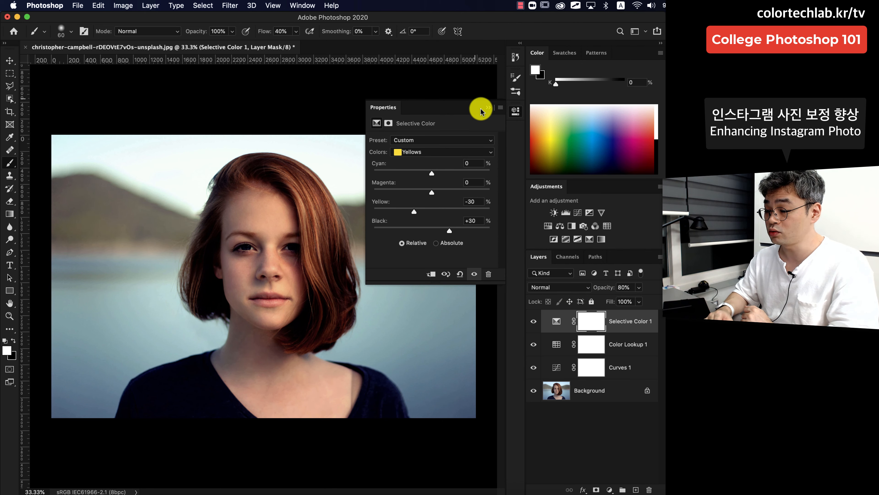
click(487, 108)
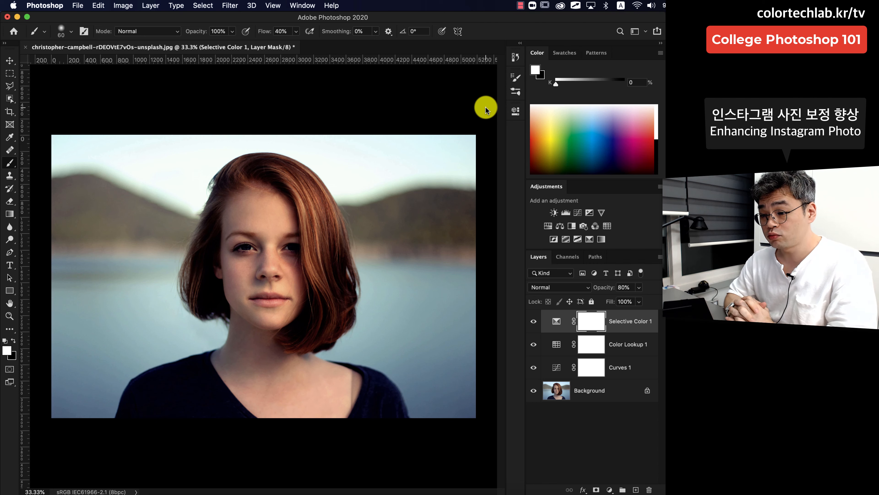
Start a crop of the whole photo with the Crop tool and set its aspect ratio to 1.91 : 1.
key(super+minus)
key(super+minus)
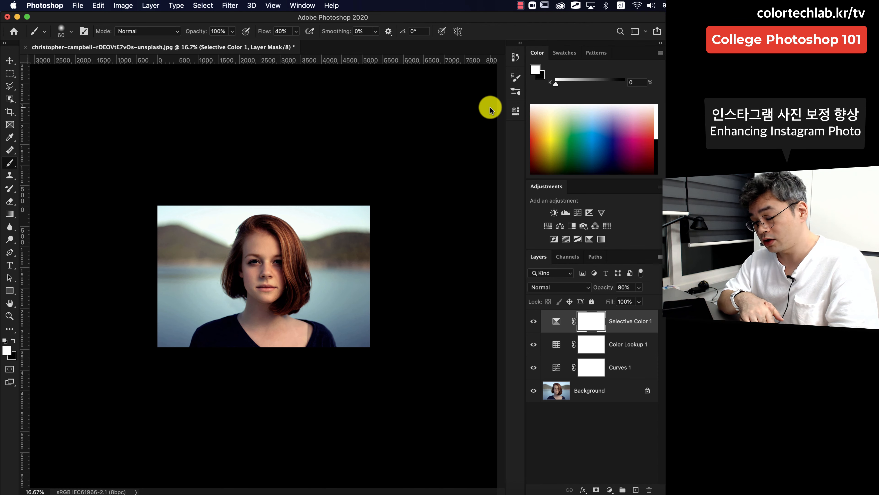
key(c)
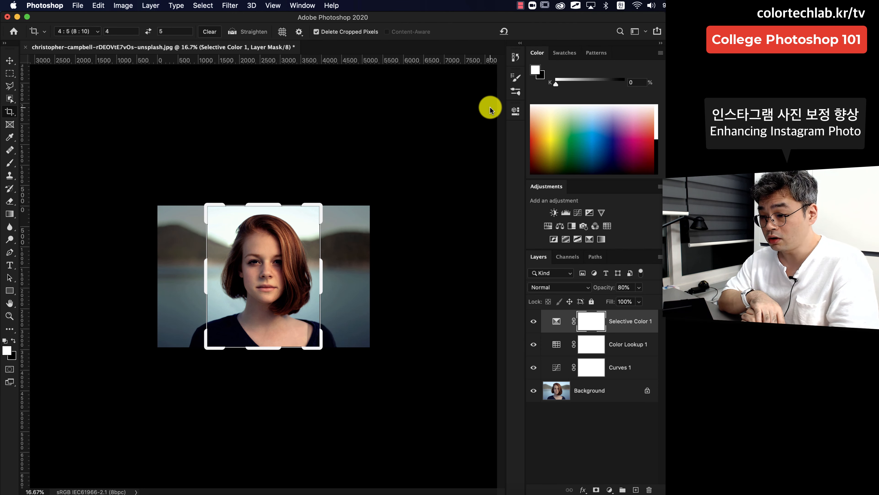
click(127, 32)
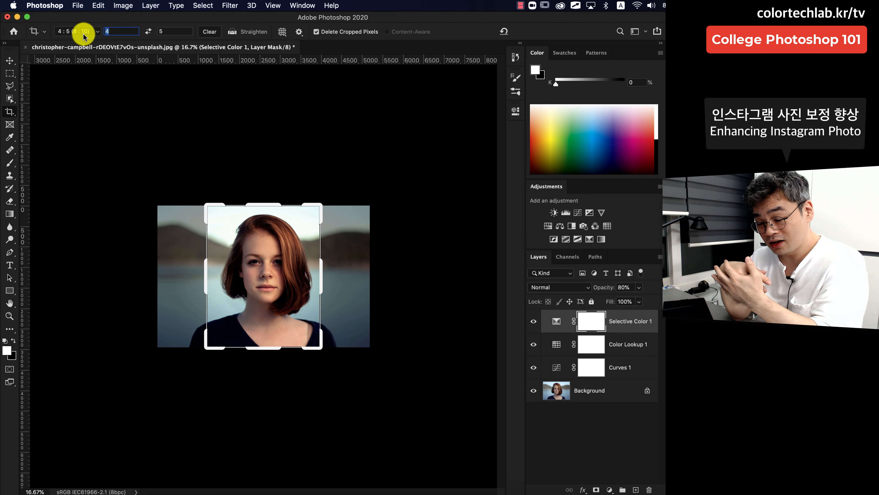
text(1.91)
key(Tab)
text(1)
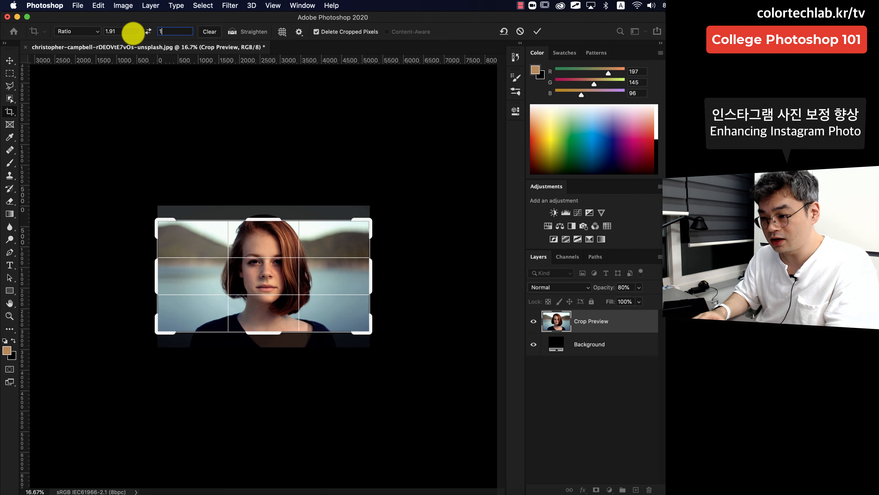
Change the crop aspect ratio to 4 : 5, position the woman within the frame and apply the crop.
mouse_move(334, 281)
mouse_down()
mouse_move(334, 273)
mouse_move(334, 292)
mouse_up()
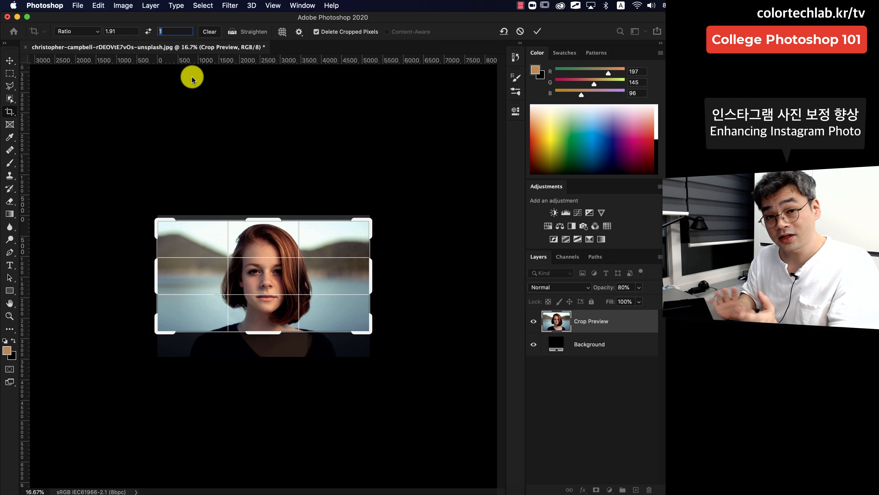
click(121, 32)
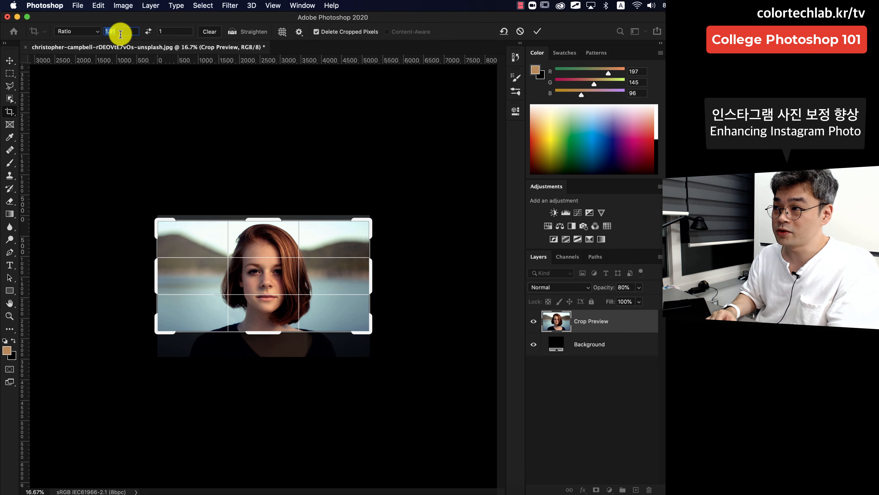
text(4)
key(Tab)
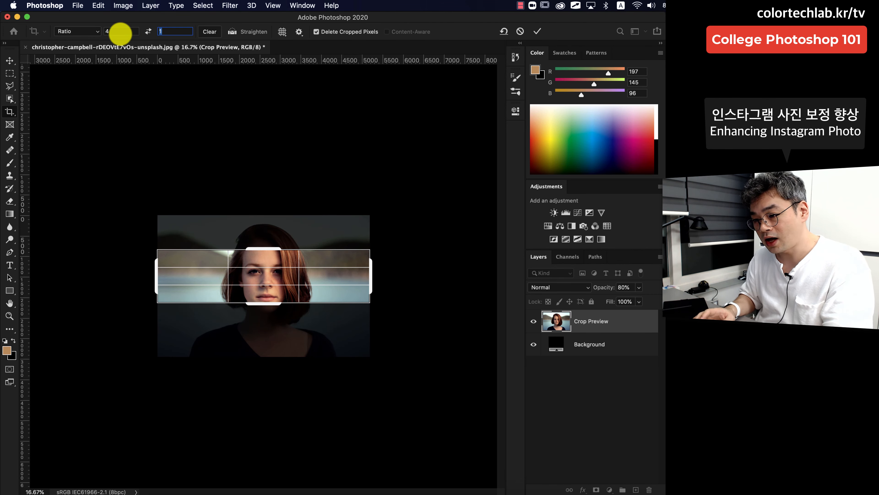
text(5)
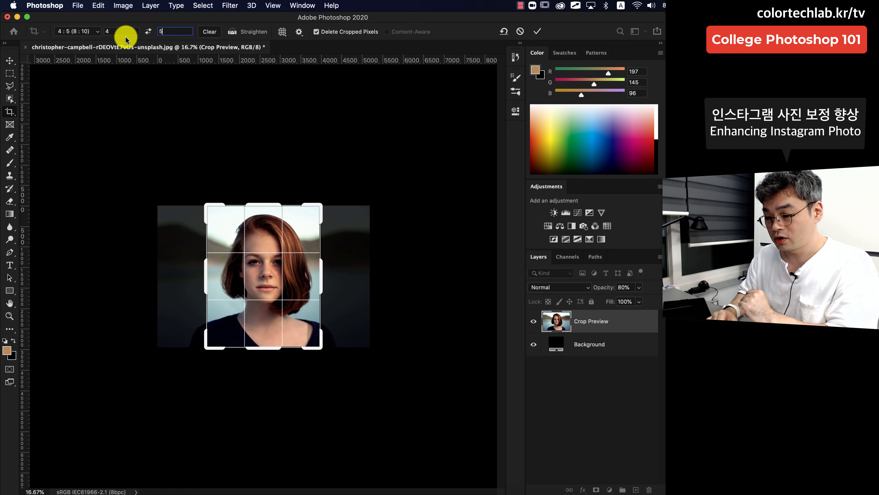
drag(294, 270, 299, 278)
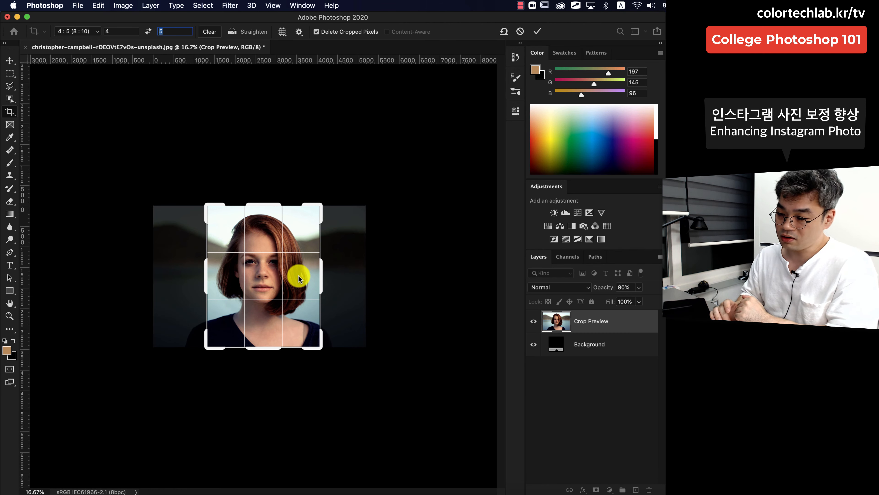
drag(298, 279, 296, 277)
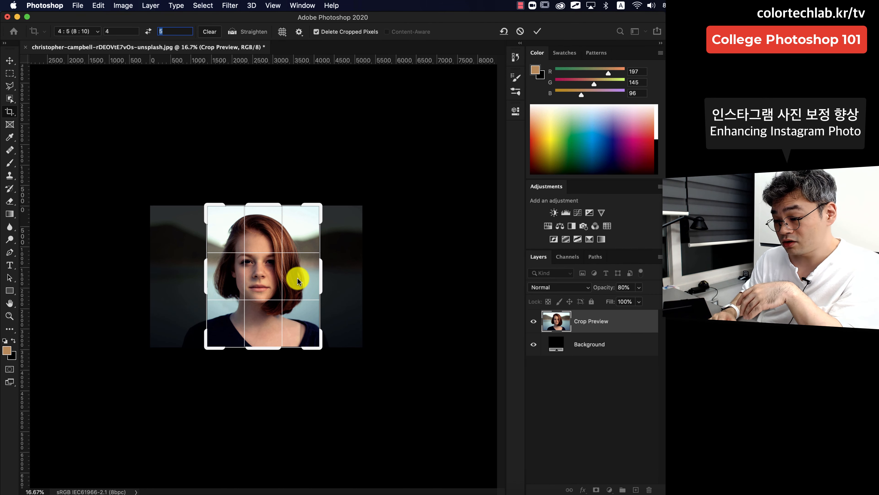
key(Return)
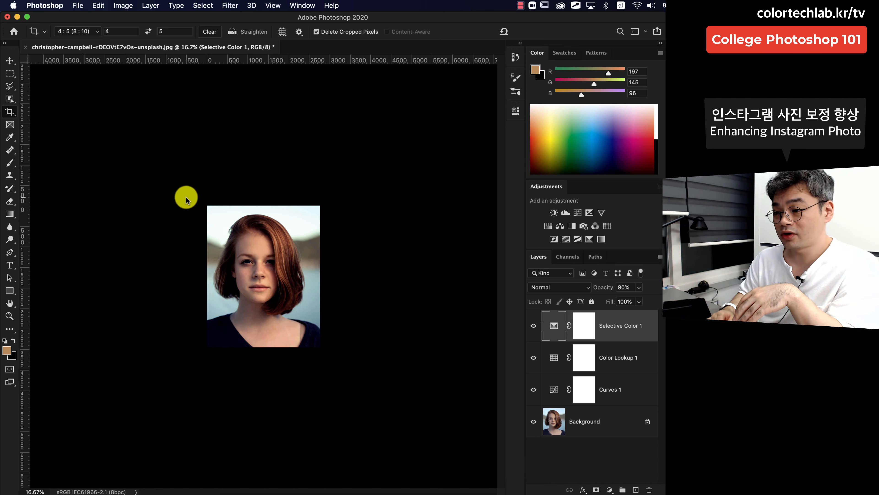
Resize the cropped image to a width of 1080 pixels, keeping its proportions.
click(131, 6)
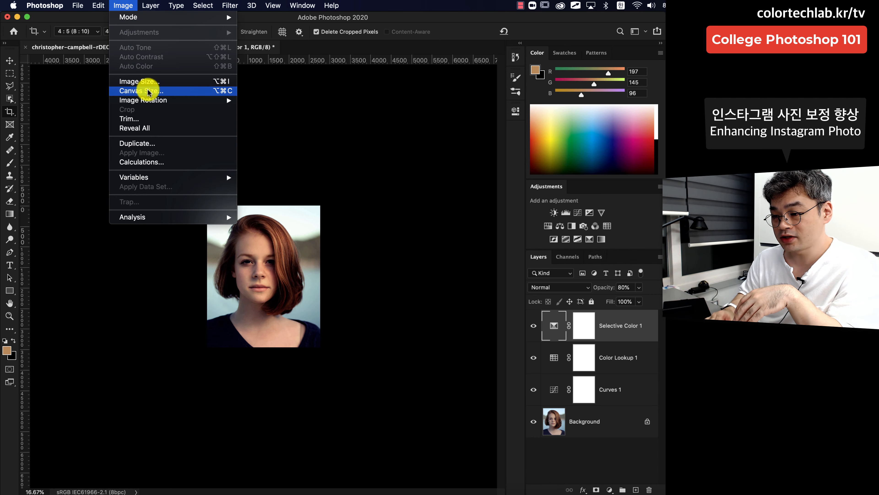
click(145, 79)
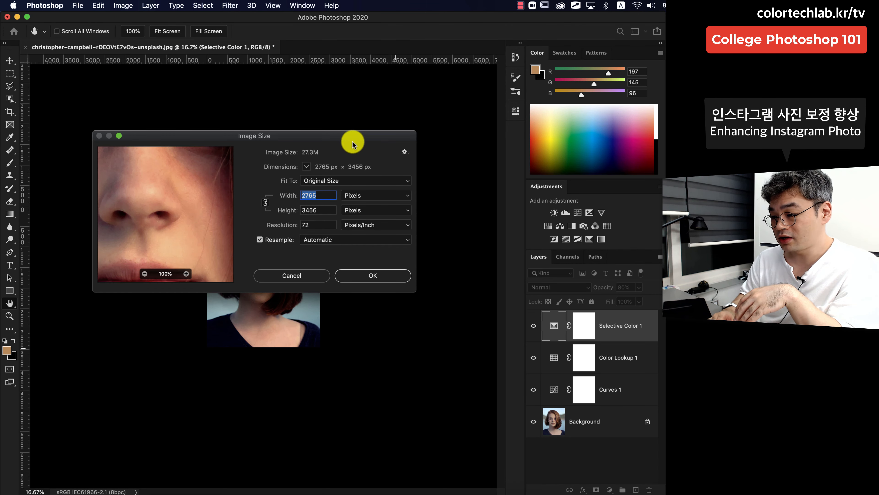
drag(360, 136, 362, 108)
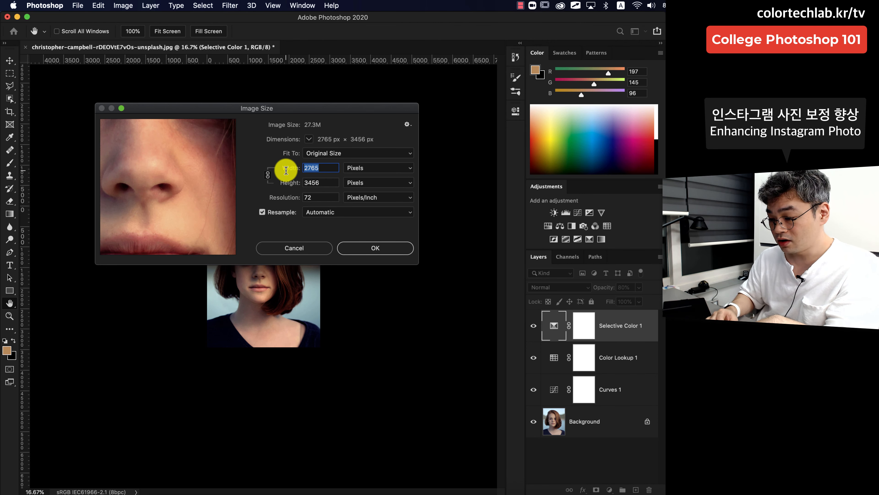
text(1080)
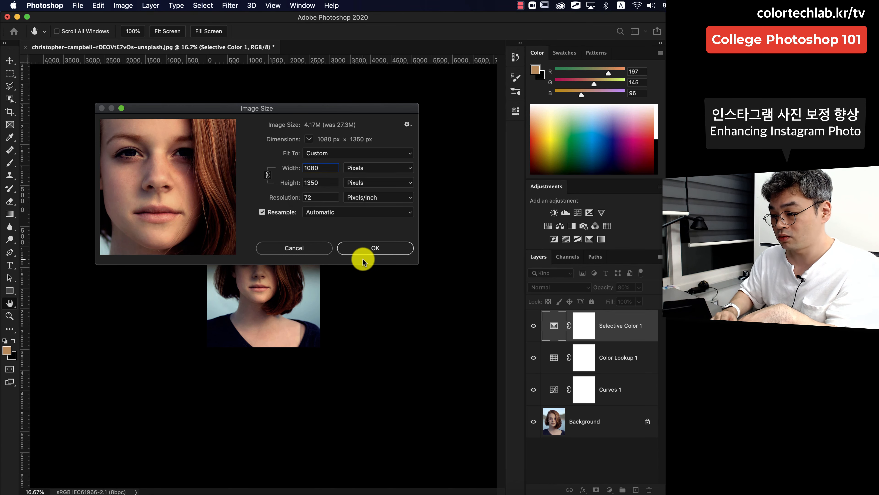
click(362, 255)
key(c)
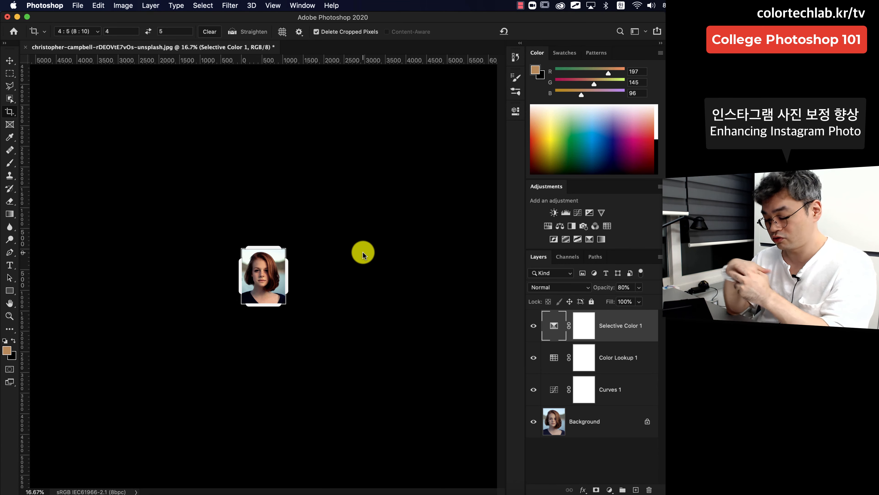
Stamp all visible layers into a new merged layer above the Selective Color adjustment.
key(super+equal)
key(super+equal)
key(super+equal)
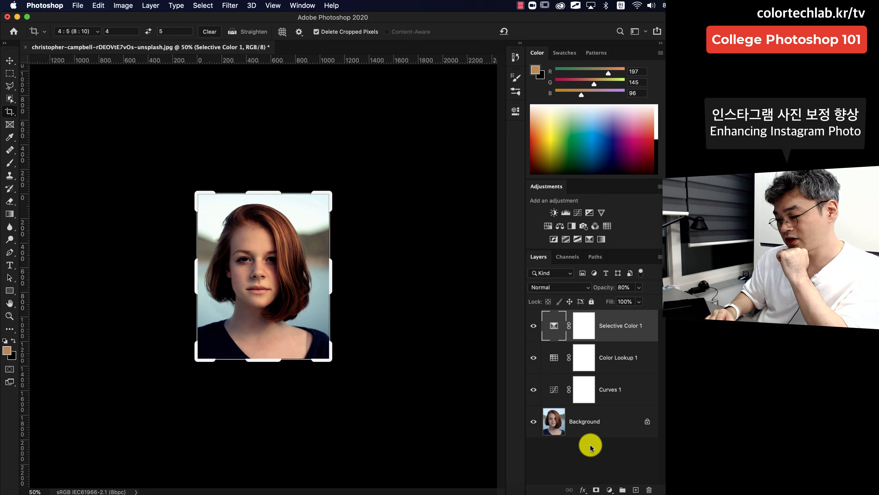
click(596, 420)
click(620, 391)
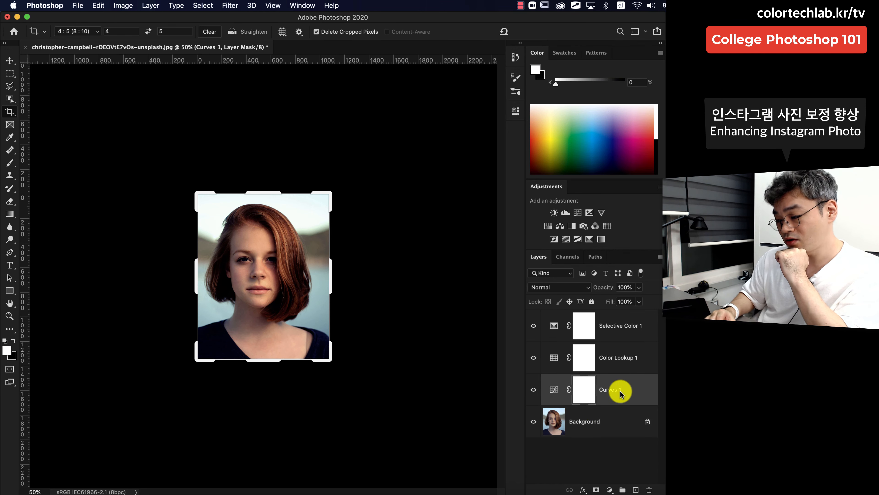
click(631, 359)
click(632, 327)
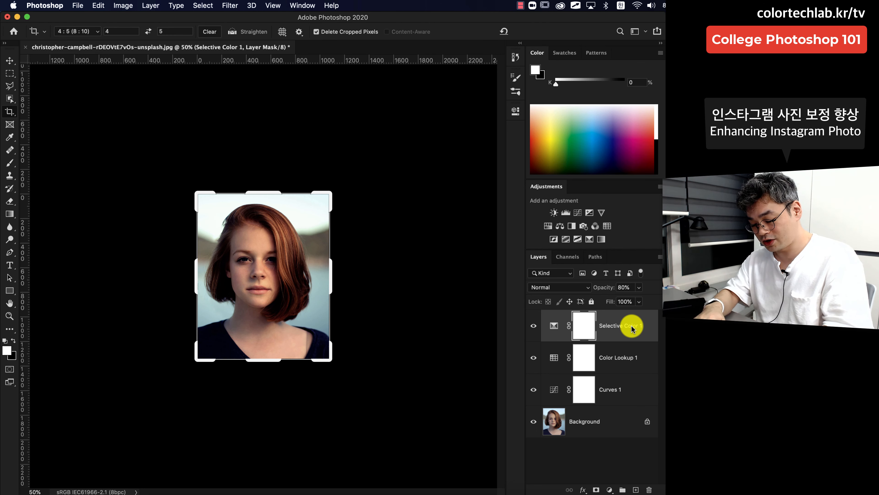
key(alt+shift+super+e)
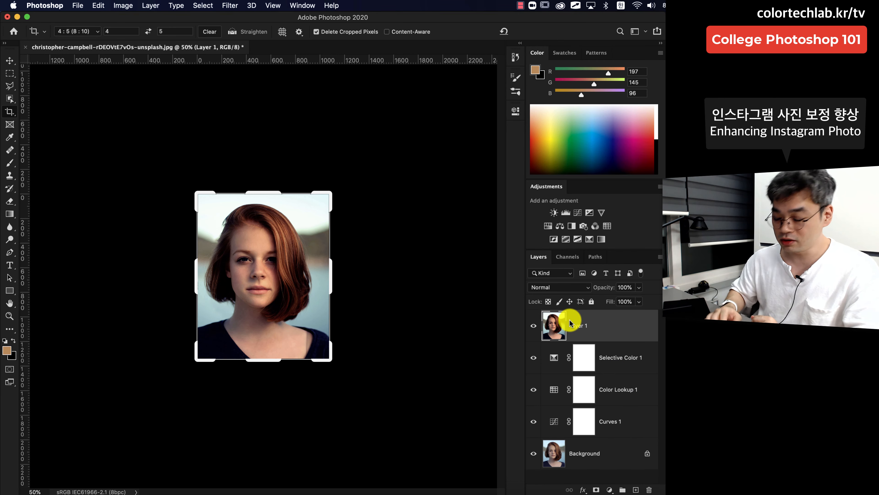
Leave the Crop tool and convert the merged top layer for Smart Filters.
key(m)
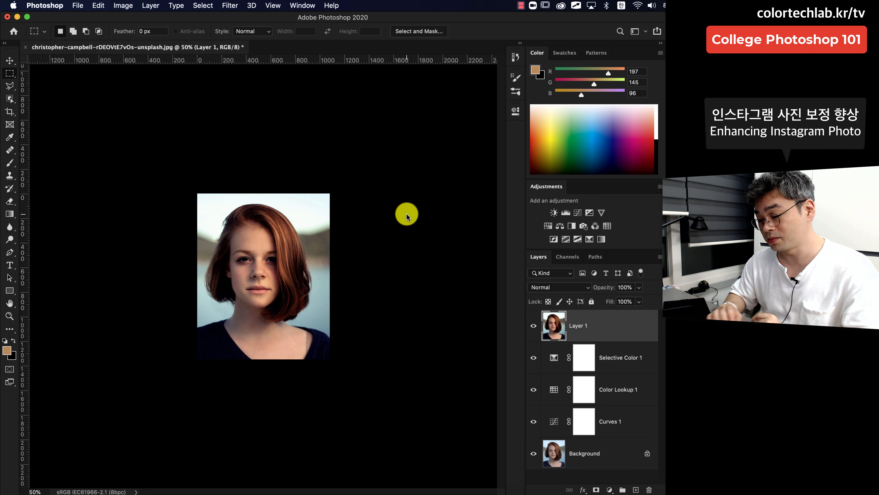
click(236, 7)
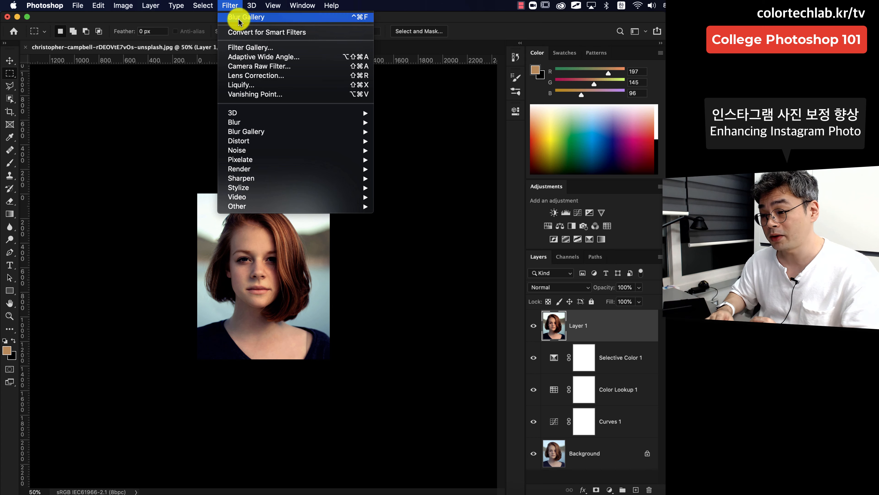
click(244, 33)
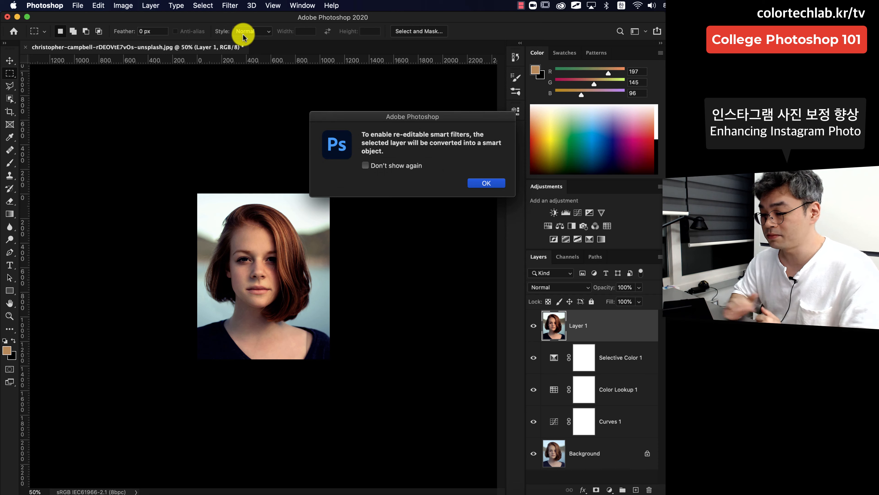
click(488, 182)
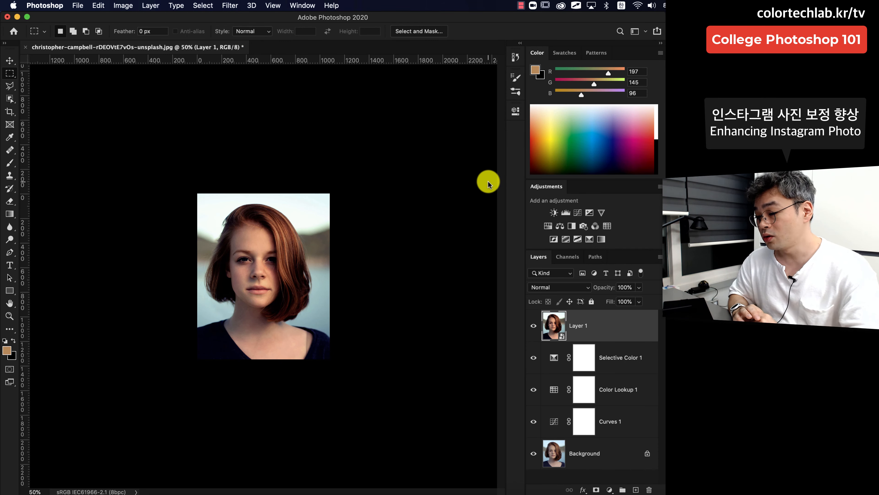
Apply a High Pass filter with a 1.8-pixel radius to the merged smart object, checking the facial detail in the preview.
click(232, 6)
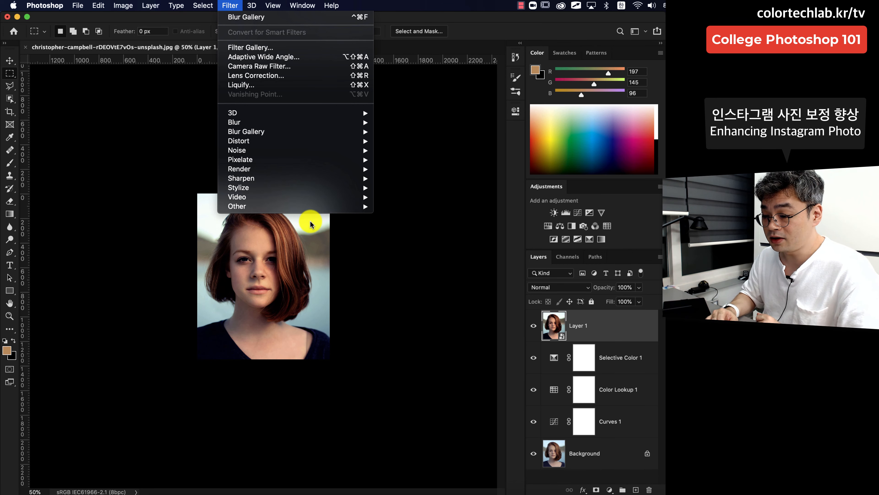
mouse_move(314, 206)
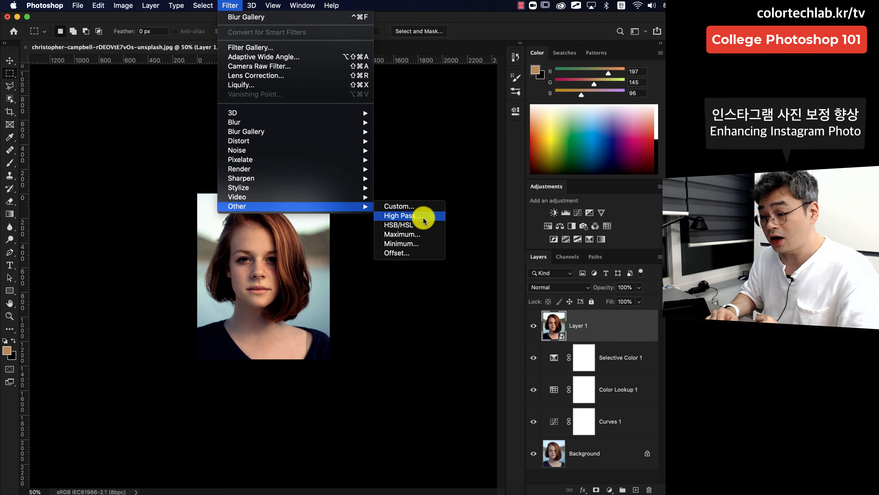
click(402, 216)
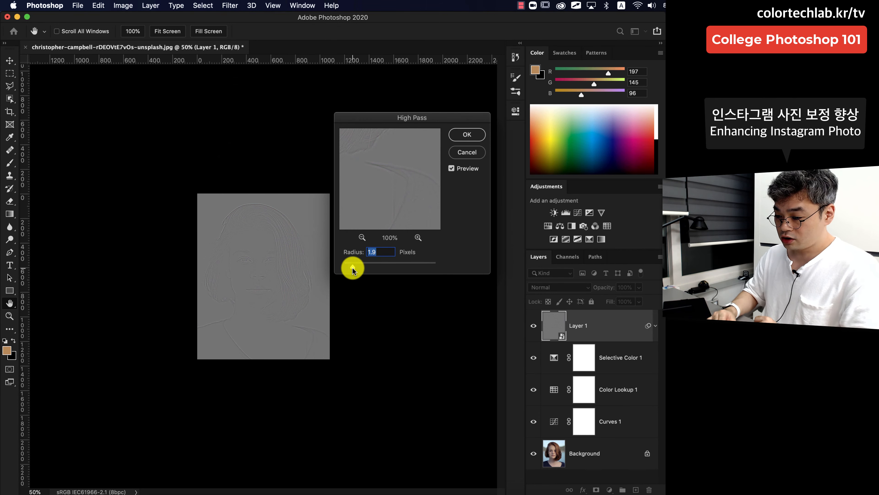
drag(352, 266, 340, 265)
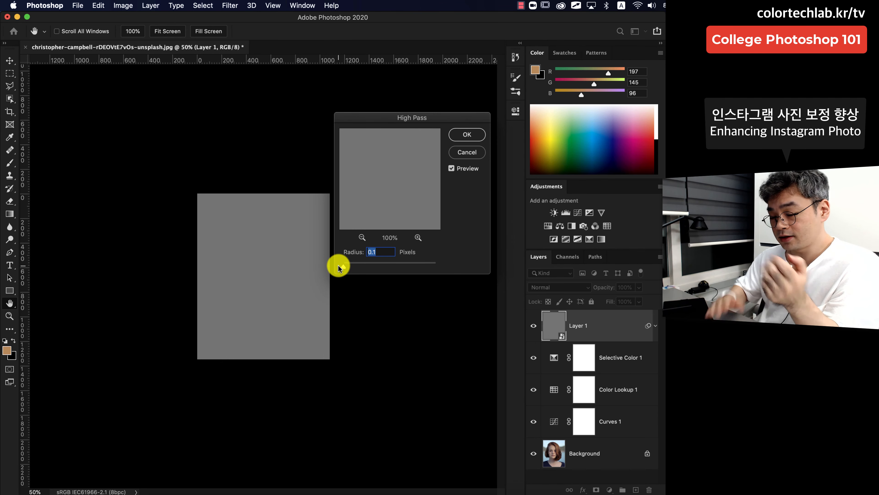
drag(339, 268, 351, 270)
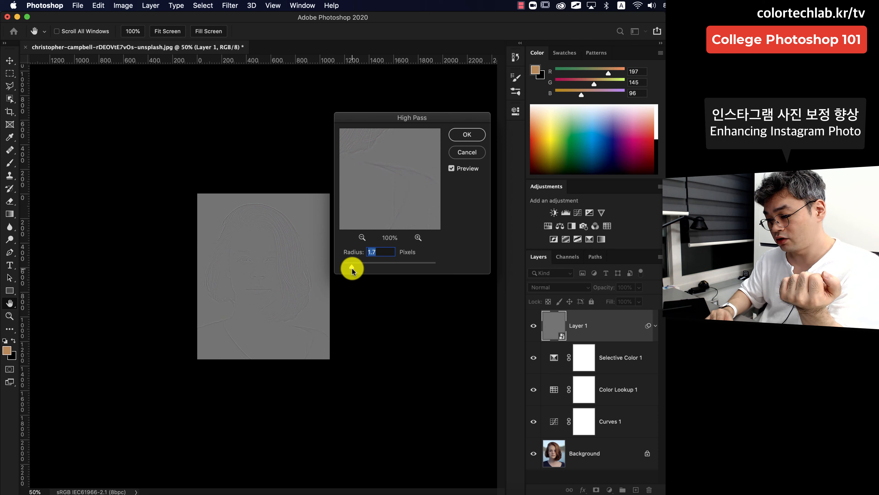
drag(353, 268, 352, 267)
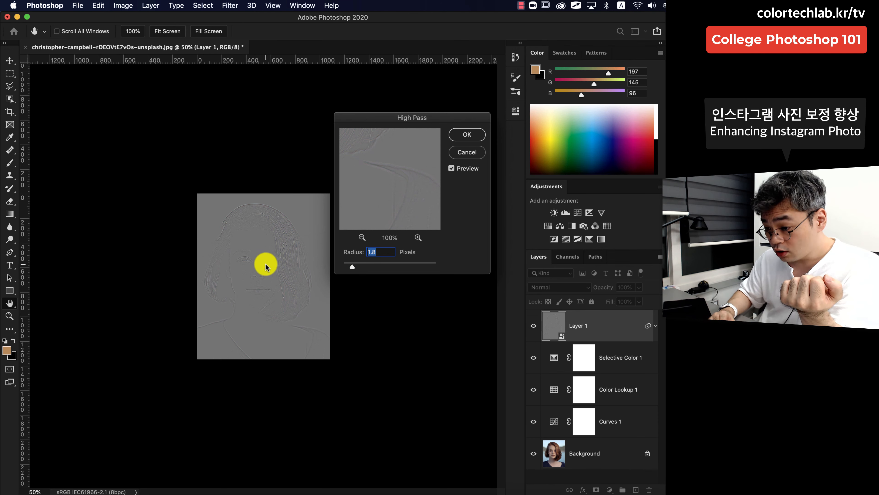
click(258, 279)
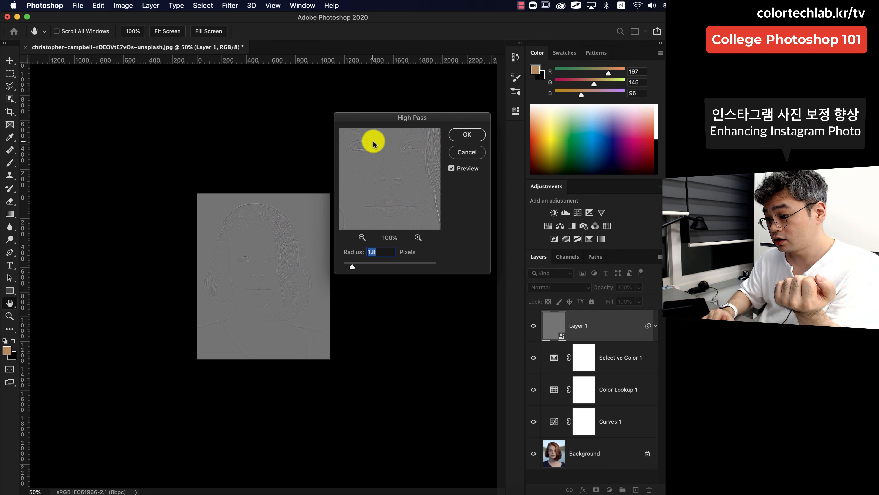
click(417, 239)
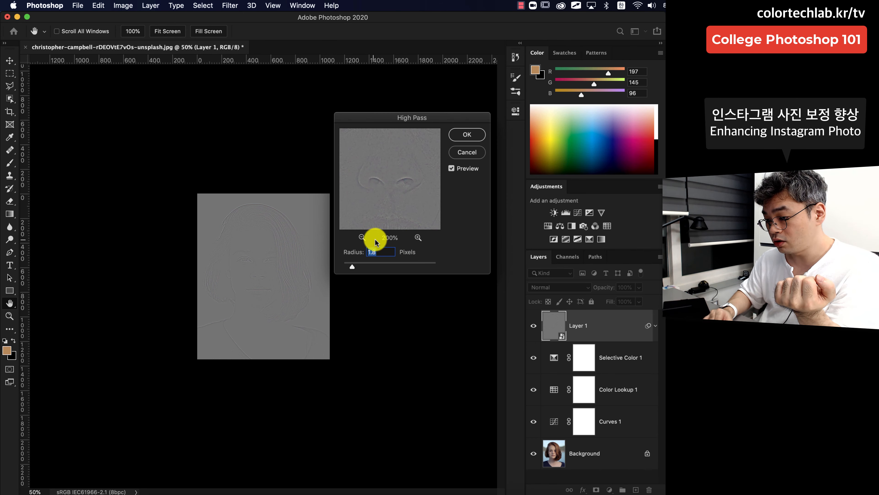
click(361, 238)
key(super+equal)
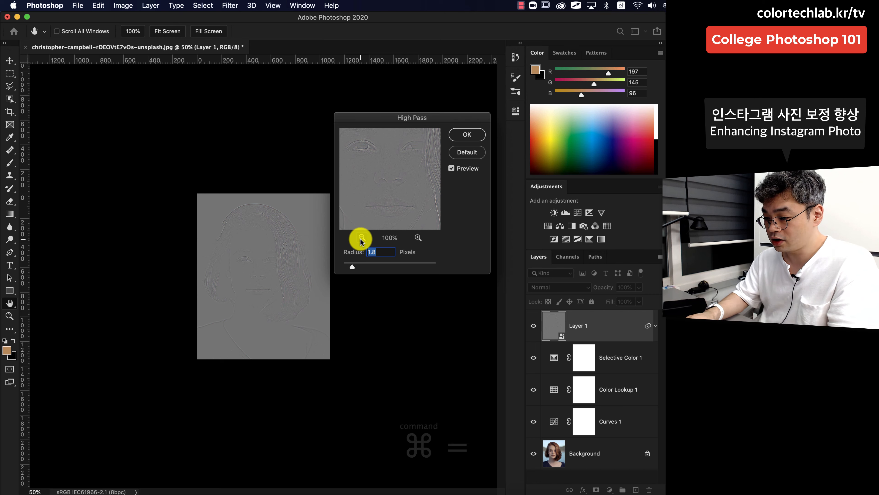
key(super+equal)
key(super+minus)
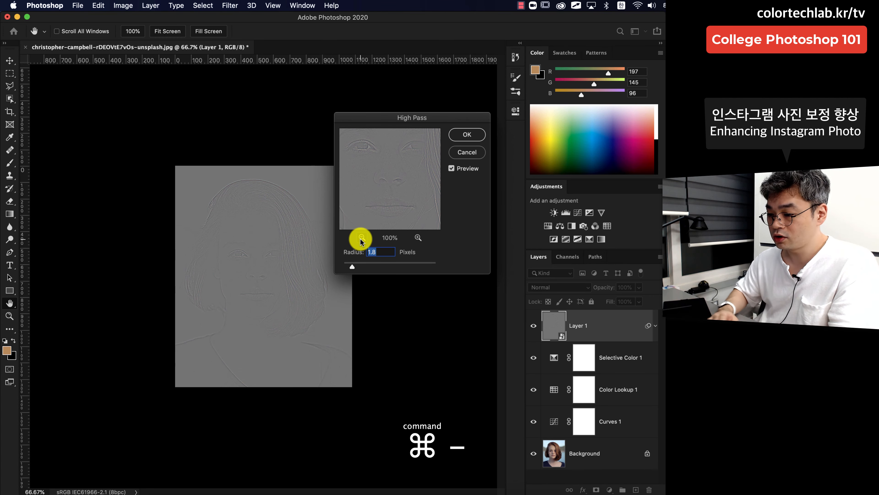
click(466, 137)
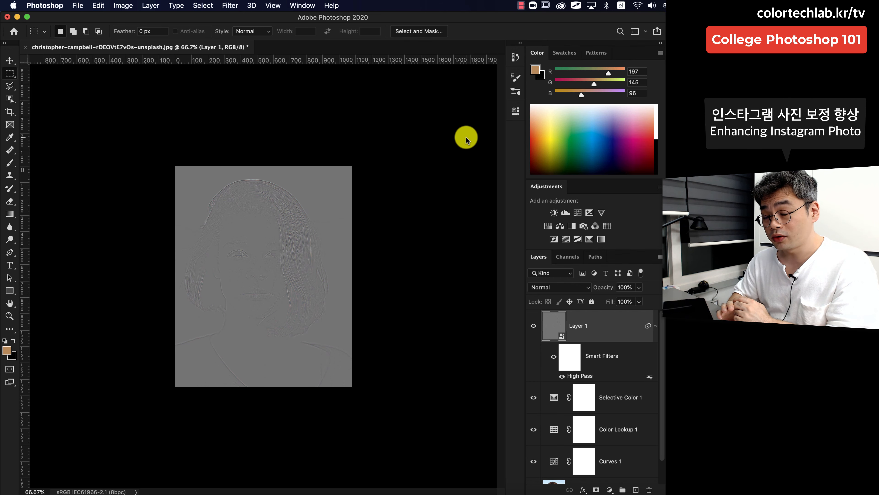
Set the High Pass layer's blend mode to Overlay and compare the photo with that layer hidden and shown.
click(585, 288)
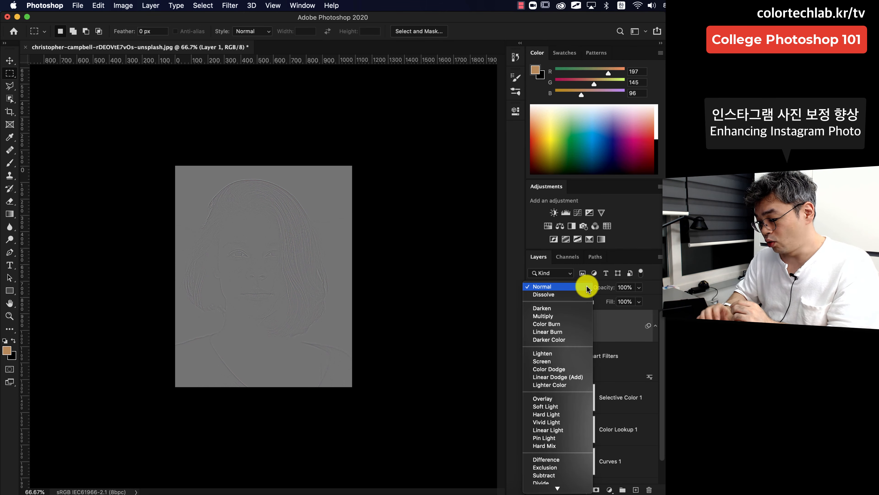
click(569, 404)
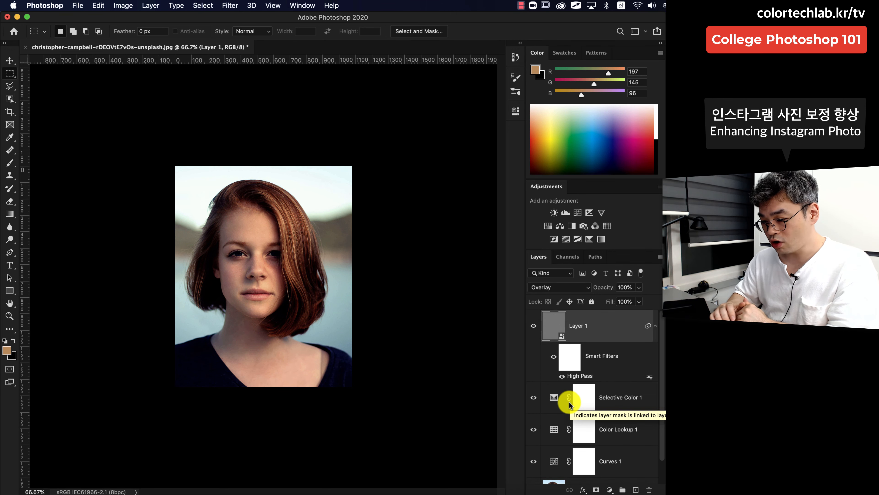
click(534, 325)
click(534, 325)
click(534, 325)
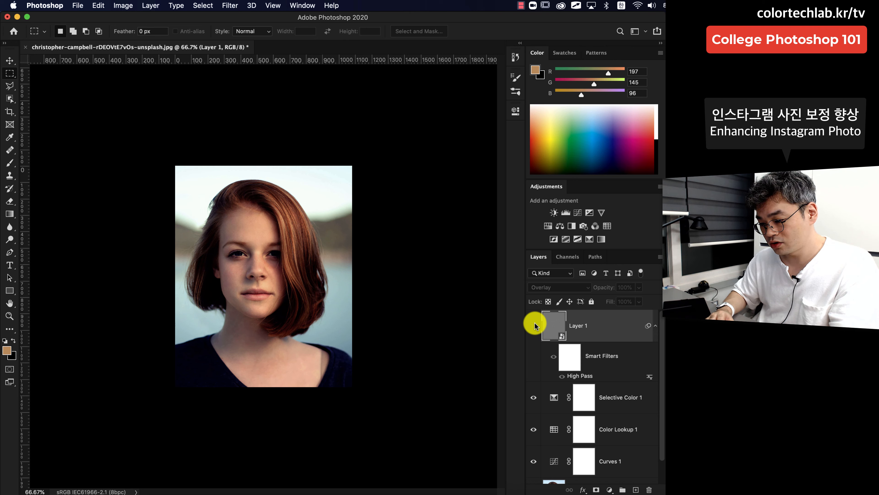
click(534, 325)
click(534, 325)
click(534, 325)
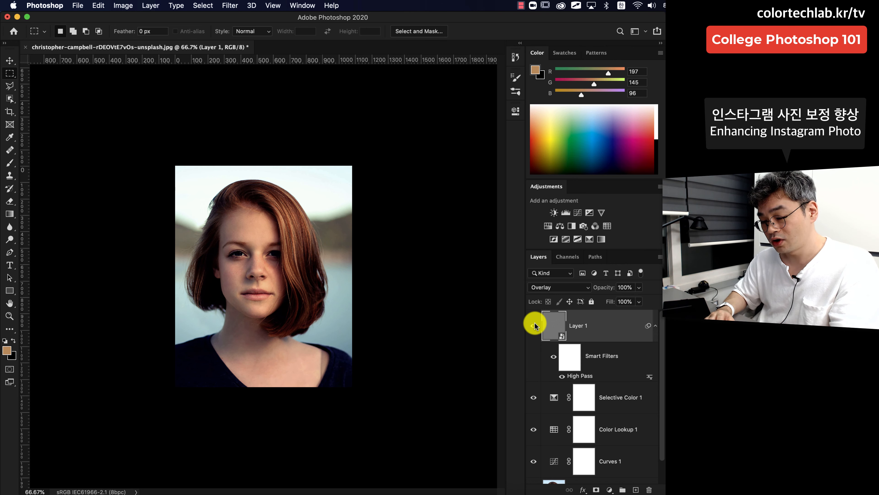
Compare the photo without and with sharpening, then add a white mask to the High Pass layer with black as the foreground color.
click(534, 326)
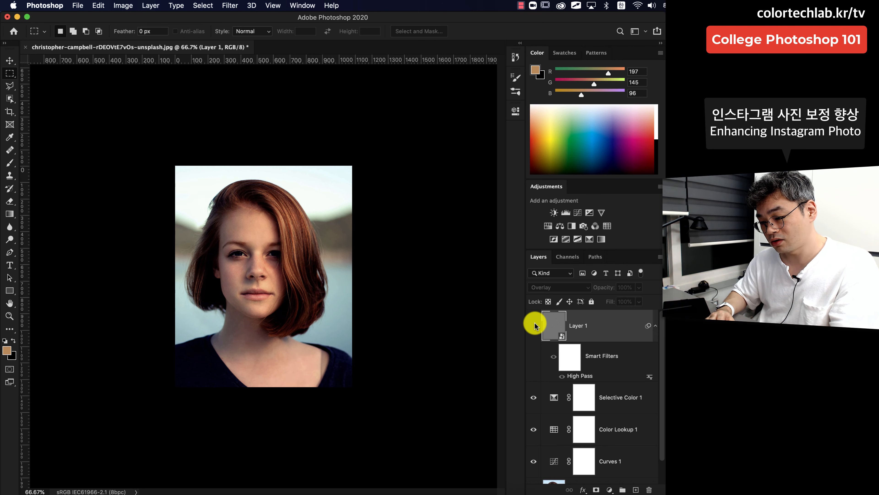
click(534, 325)
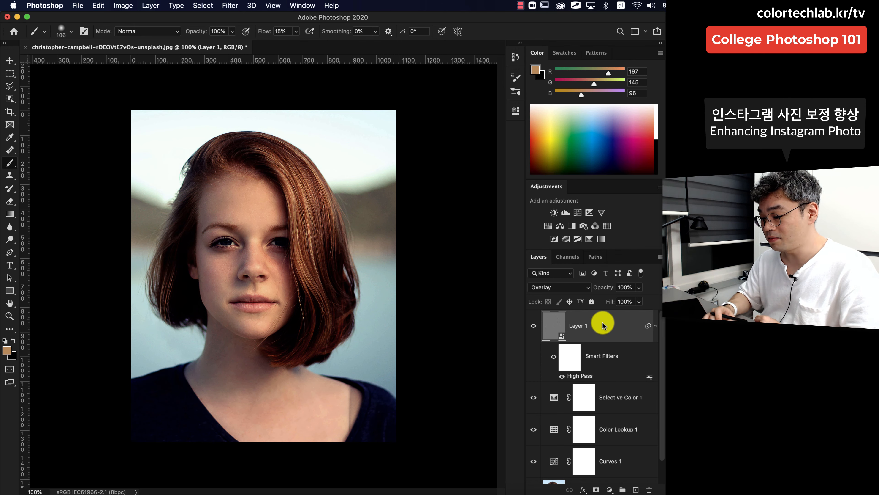
click(596, 489)
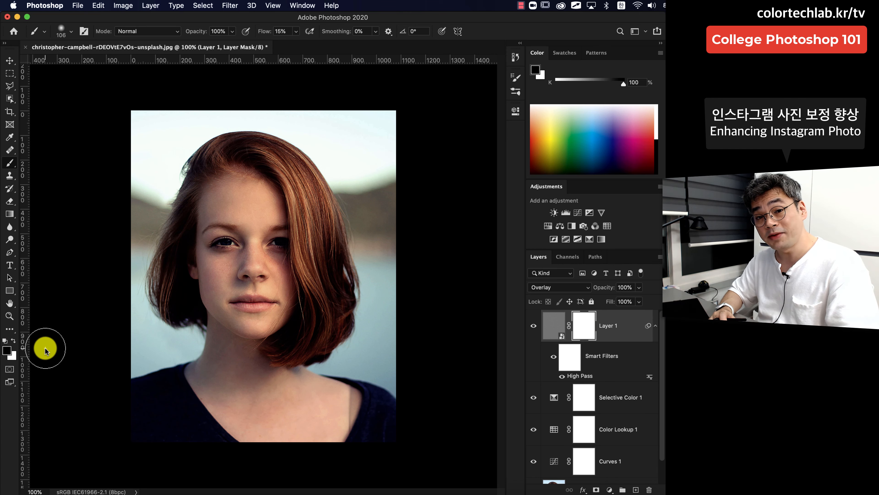
key(x)
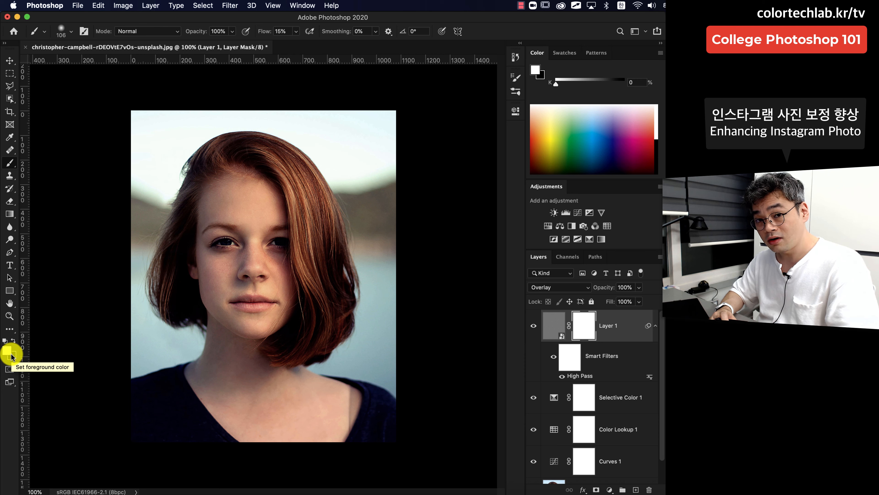
key(x)
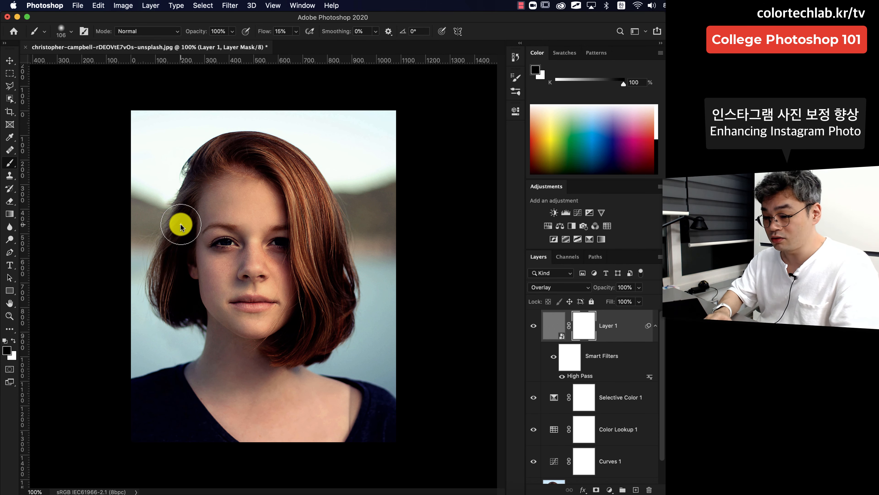
Choose the soft round brush and set its size to 110 px for painting on the layer mask.
click(71, 31)
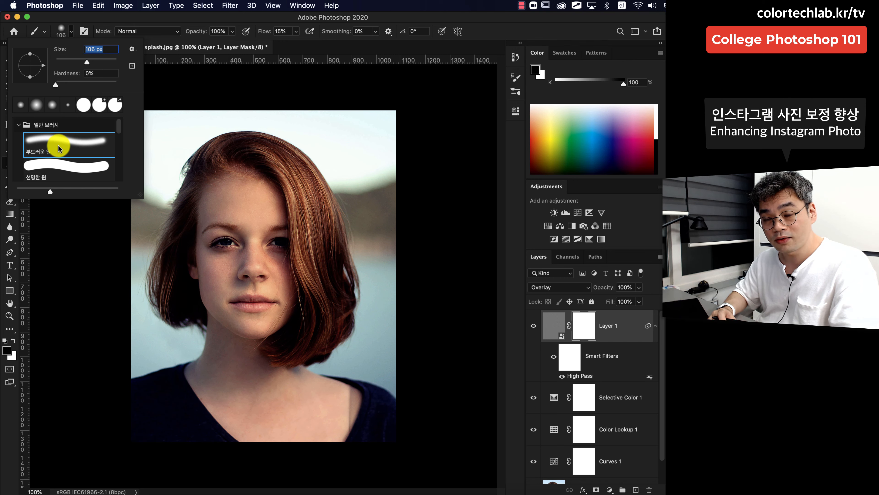
click(59, 149)
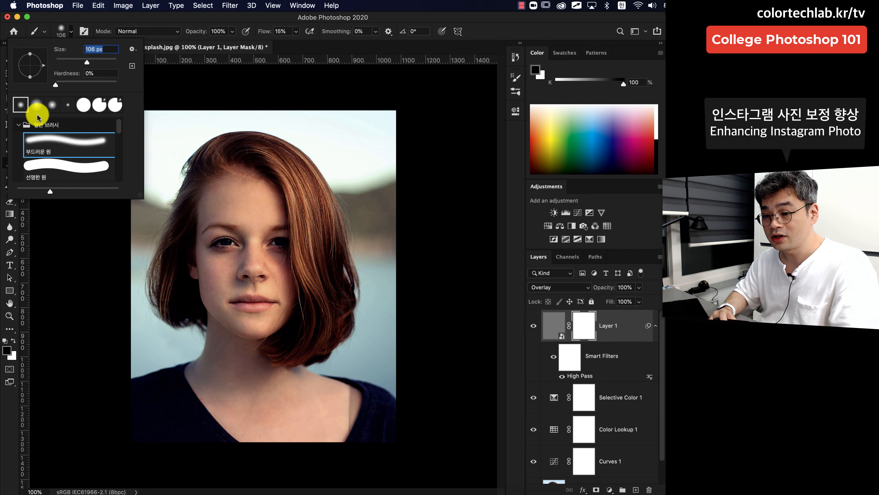
click(71, 32)
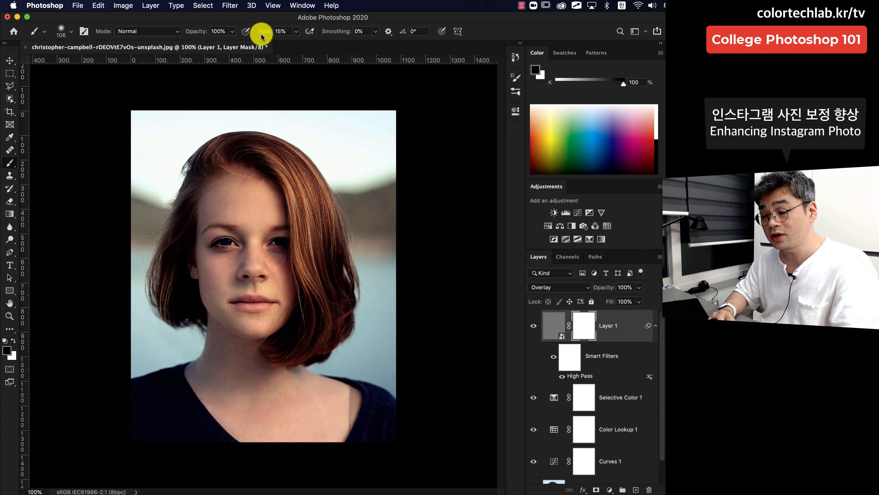
mouse_move(261, 36)
mouse_down()
mouse_move(270, 37)
mouse_move(256, 36)
mouse_up()
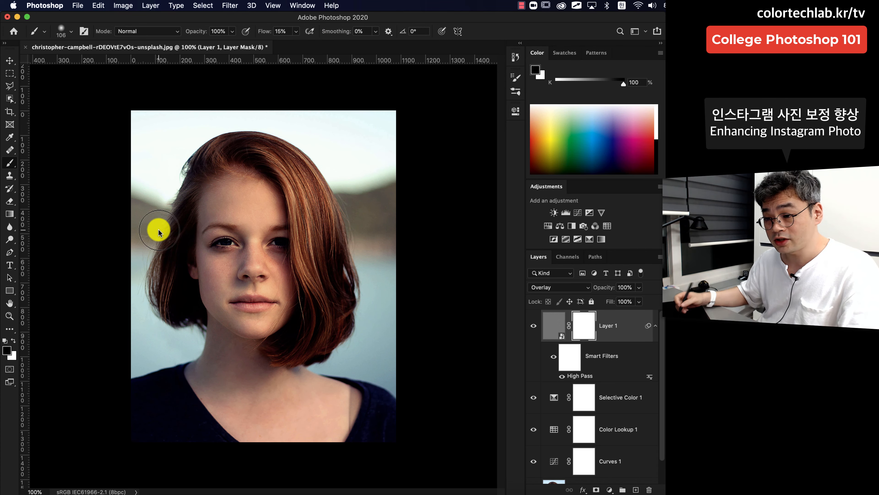
click(71, 31)
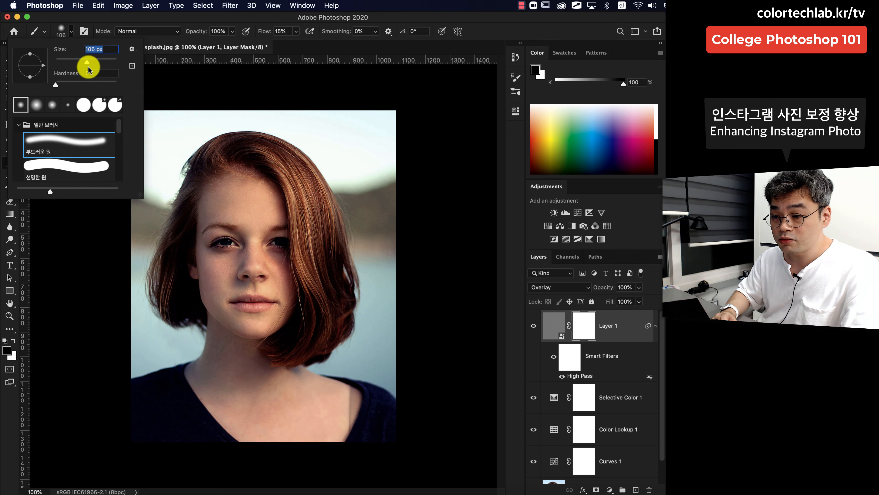
drag(65, 49, 67, 50)
click(71, 31)
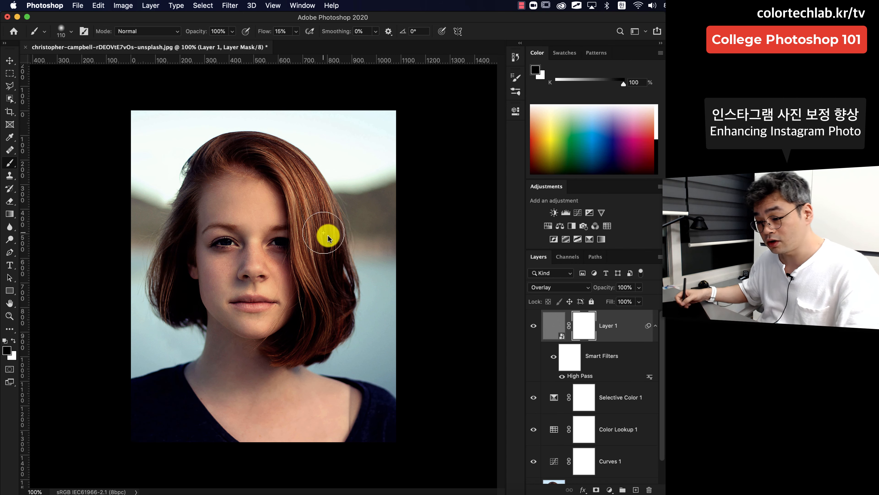
Paint black on the High Pass layer's mask over the background around the hair and across the lower body, using a 136 px brush.
mouse_move(160, 135)
mouse_down()
mouse_move(338, 118)
mouse_move(187, 135)
mouse_up()
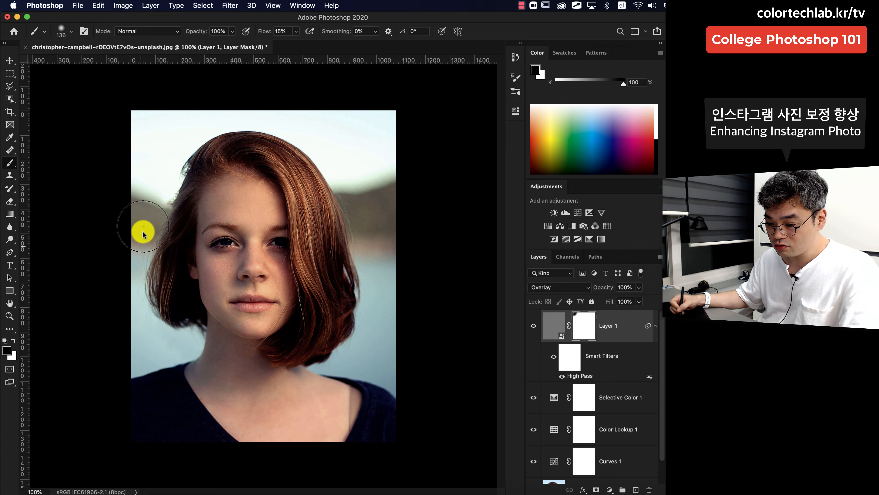
drag(143, 226, 138, 204)
mouse_move(374, 115)
mouse_down()
mouse_move(385, 168)
mouse_move(360, 182)
mouse_move(393, 191)
mouse_move(375, 230)
mouse_move(402, 235)
mouse_move(374, 258)
mouse_move(386, 268)
mouse_move(377, 293)
mouse_move(392, 348)
mouse_move(358, 376)
mouse_move(390, 365)
mouse_move(377, 365)
mouse_move(400, 304)
mouse_move(374, 300)
mouse_move(391, 269)
mouse_move(369, 239)
mouse_move(399, 207)
mouse_move(400, 187)
mouse_move(366, 175)
mouse_move(398, 144)
mouse_move(368, 141)
mouse_move(355, 167)
mouse_move(380, 150)
mouse_move(331, 140)
mouse_move(391, 120)
mouse_move(390, 130)
mouse_move(310, 119)
mouse_move(387, 209)
mouse_move(333, 124)
mouse_move(357, 118)
mouse_move(165, 123)
mouse_move(145, 158)
mouse_move(132, 222)
mouse_move(141, 322)
mouse_move(150, 344)
mouse_move(166, 346)
mouse_move(159, 358)
mouse_move(158, 349)
mouse_move(292, 286)
mouse_move(223, 374)
mouse_move(123, 429)
mouse_move(305, 399)
mouse_move(295, 417)
mouse_move(325, 414)
mouse_move(302, 419)
mouse_move(329, 424)
mouse_move(285, 416)
mouse_move(230, 379)
mouse_move(254, 398)
mouse_move(186, 418)
mouse_move(200, 130)
mouse_move(201, 200)
mouse_up()
Paint black on the mask over the forehead, nose and cheek with a smaller brush to remove sharpening from the skin.
key(super+equal)
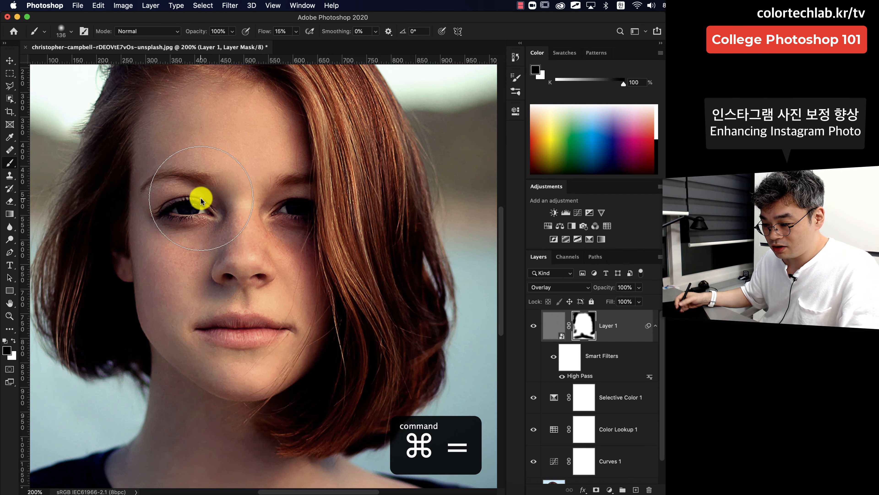
drag(302, 258, 366, 348)
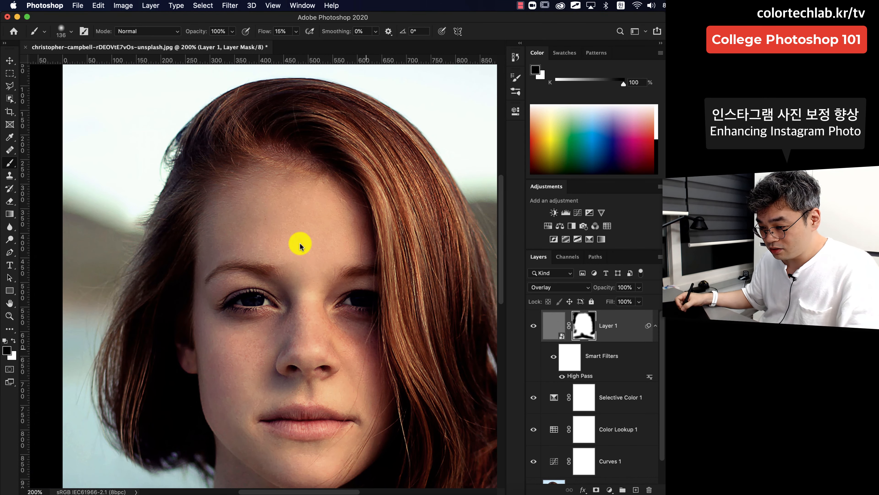
drag(323, 229, 303, 230)
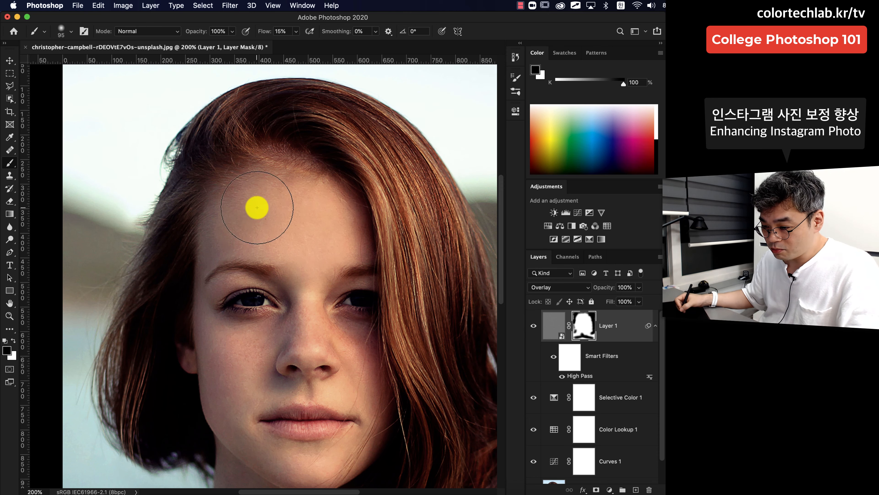
mouse_move(257, 207)
mouse_down()
mouse_move(321, 191)
mouse_move(294, 204)
mouse_move(280, 225)
mouse_move(328, 247)
mouse_move(308, 248)
mouse_move(331, 247)
mouse_move(271, 240)
mouse_move(271, 229)
mouse_move(286, 238)
mouse_move(272, 240)
mouse_move(325, 243)
mouse_move(334, 225)
mouse_move(351, 241)
mouse_move(329, 249)
mouse_move(328, 289)
mouse_up()
drag(331, 380, 330, 307)
mouse_move(268, 297)
mouse_down()
mouse_move(236, 290)
mouse_move(253, 293)
mouse_move(237, 299)
mouse_move(269, 265)
mouse_move(244, 286)
mouse_move(257, 296)
mouse_move(231, 300)
mouse_move(244, 338)
mouse_move(275, 298)
mouse_up()
Compare the face with the masked High Pass layer hidden and shown.
click(535, 325)
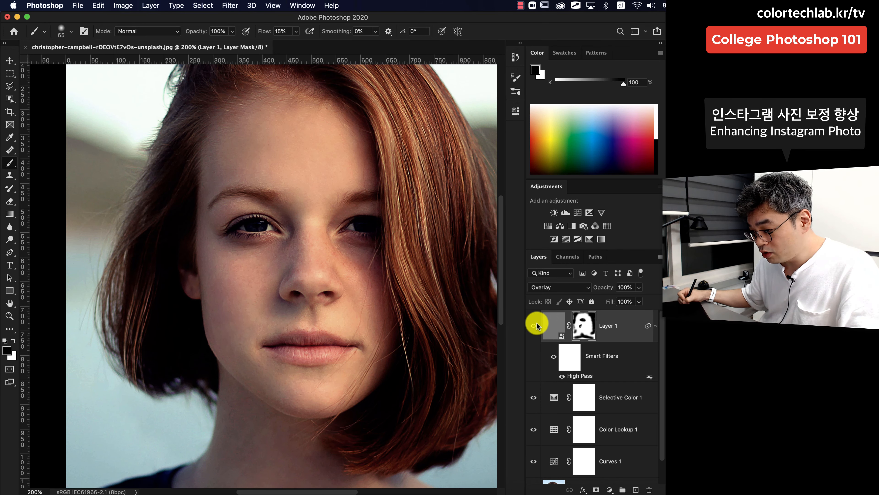
click(535, 326)
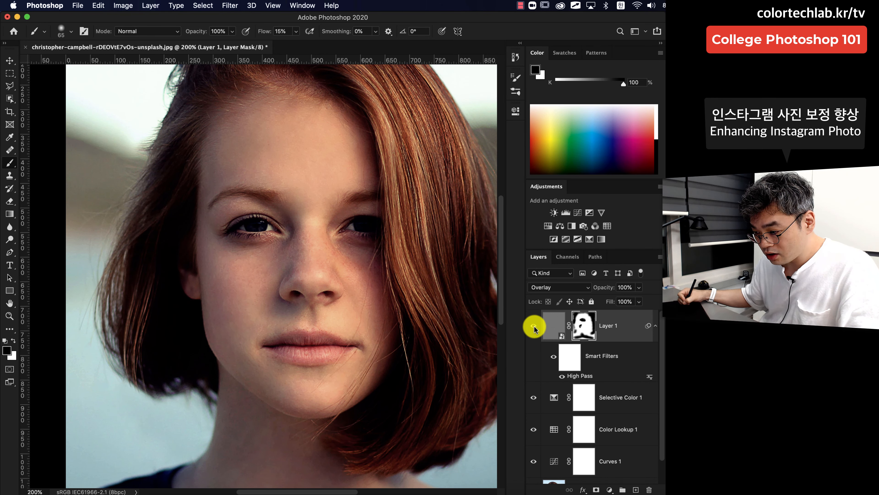
click(534, 326)
click(535, 326)
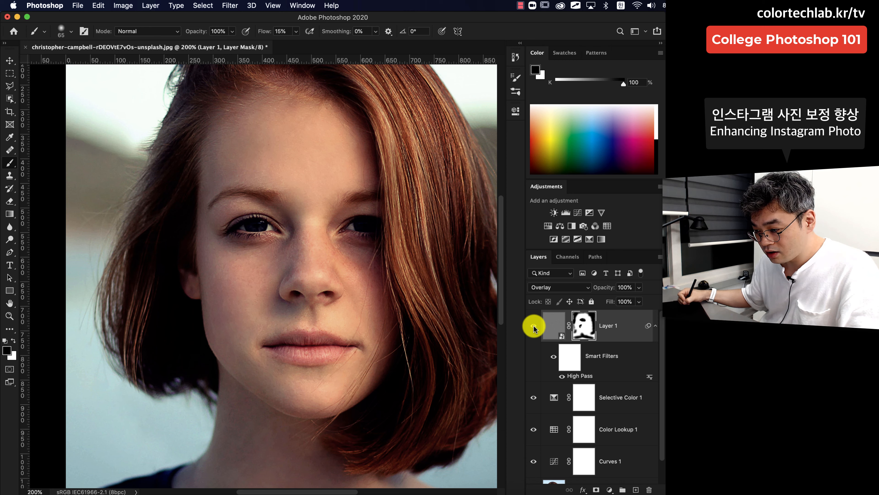
click(533, 326)
click(534, 326)
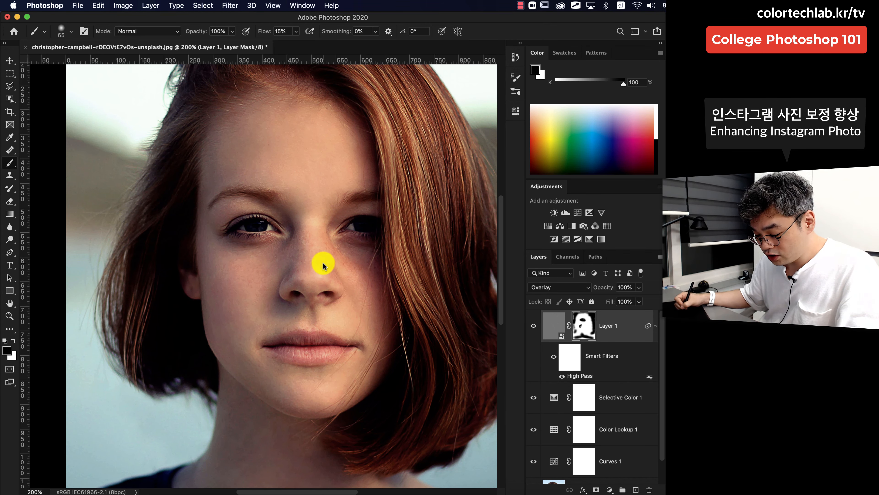
Mask out the sharpening on the nose, around the mouth and chin, and along the outer edge of the hair, adjusting the brush size.
mouse_move(324, 266)
mouse_down()
mouse_move(309, 258)
mouse_move(320, 245)
mouse_up()
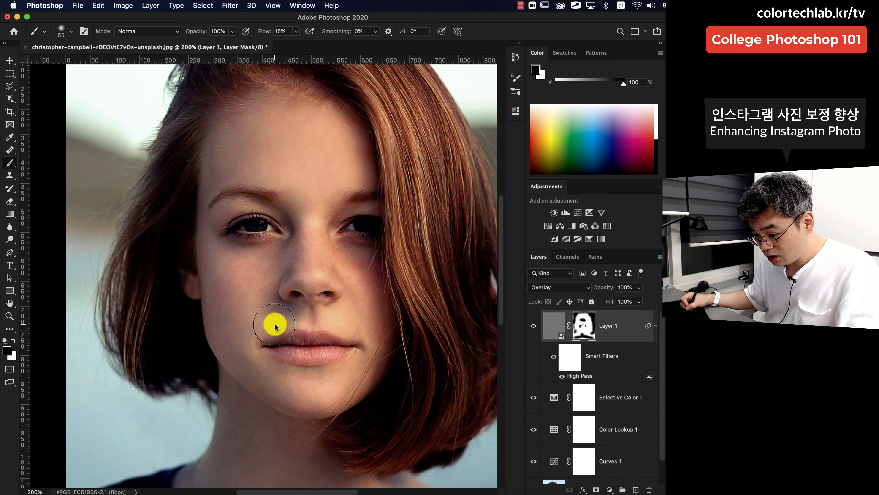
mouse_move(275, 324)
mouse_down()
mouse_move(255, 320)
mouse_move(252, 329)
mouse_up()
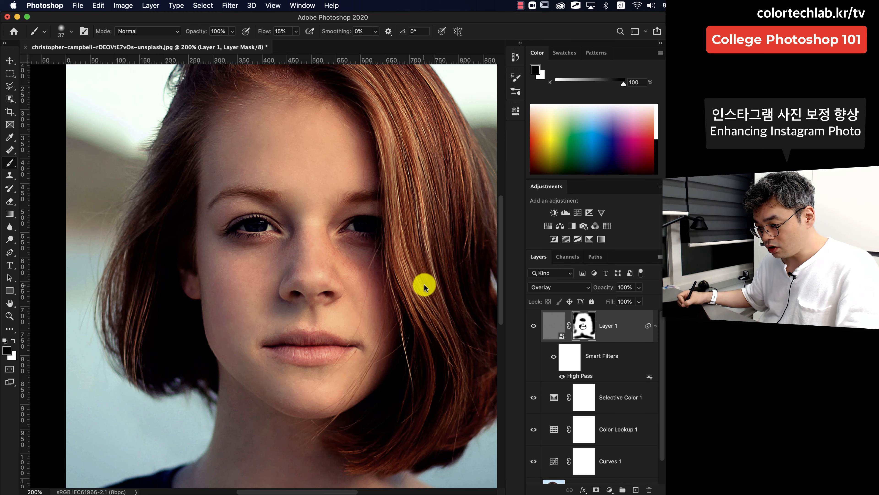
drag(424, 286, 341, 318)
drag(362, 208, 406, 206)
drag(347, 176, 317, 218)
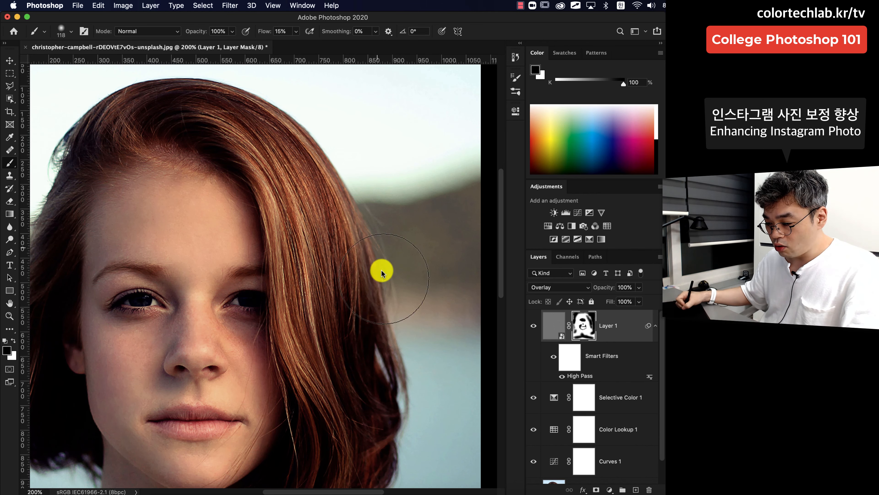
Inspect the painted layer mask on its own, then return to the full photo and check the masked sharpening.
key(super+minus)
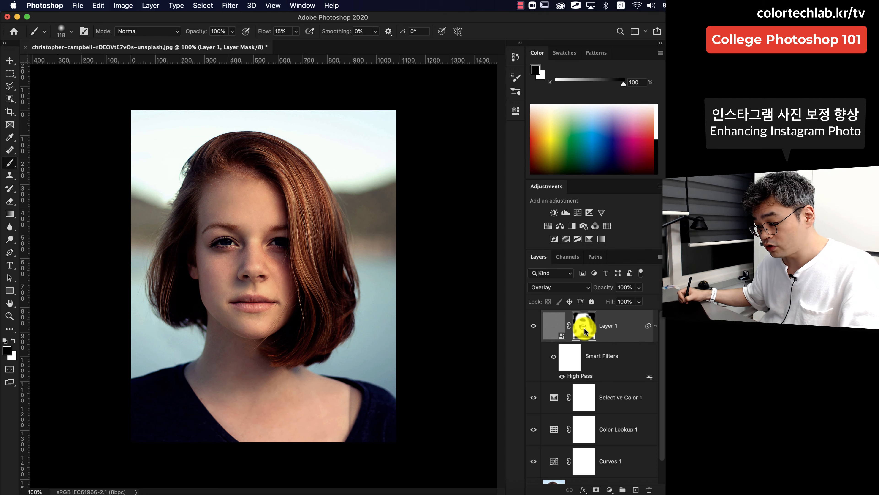
alt+click(585, 330)
mouse_move(334, 173)
mouse_down()
mouse_move(360, 208)
mouse_move(331, 151)
mouse_move(359, 209)
mouse_move(363, 282)
mouse_move(391, 244)
mouse_move(399, 191)
mouse_move(377, 114)
mouse_move(152, 114)
mouse_move(138, 138)
mouse_move(126, 112)
mouse_move(162, 286)
mouse_up()
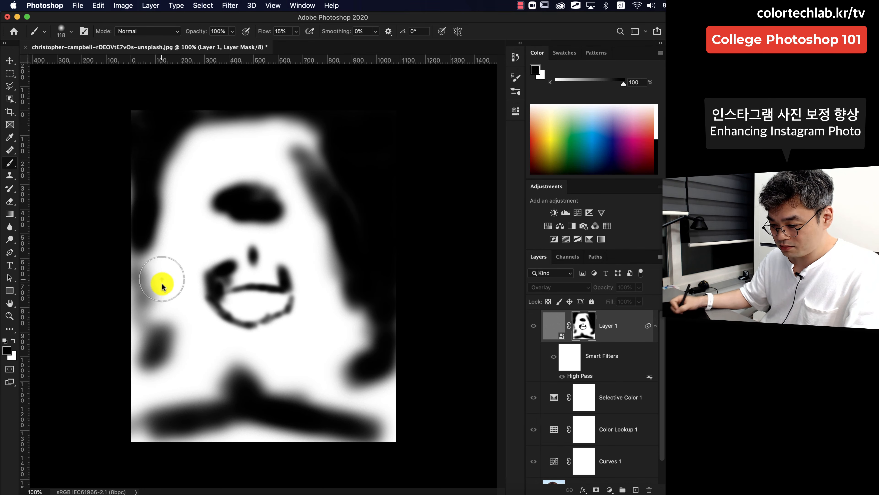
alt+click(583, 328)
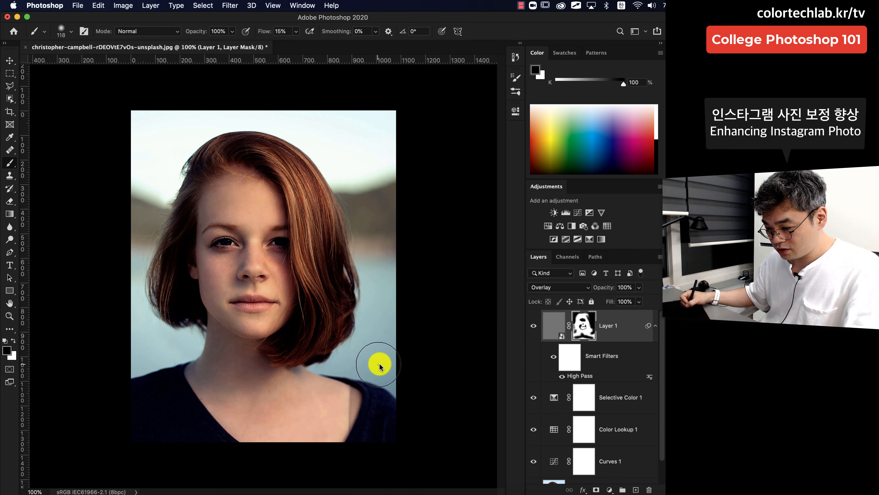
click(533, 327)
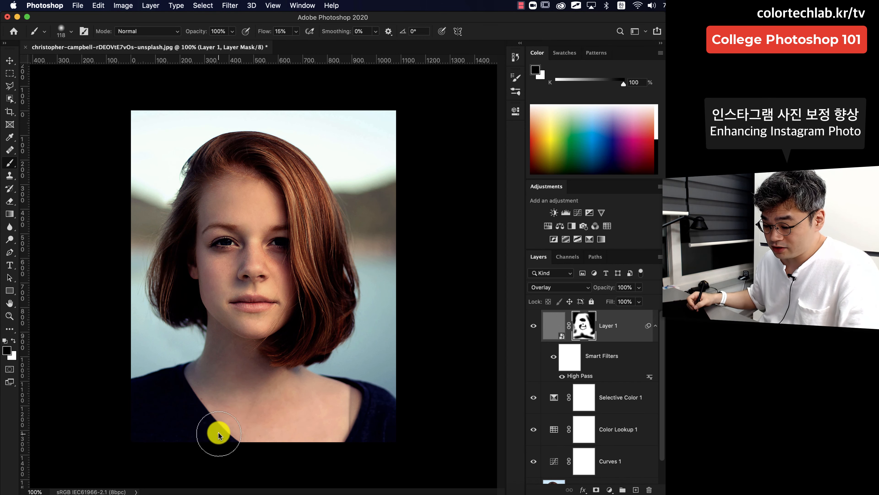
mouse_move(253, 414)
mouse_down()
mouse_move(317, 413)
mouse_move(236, 370)
mouse_move(233, 421)
mouse_move(154, 441)
mouse_move(149, 425)
mouse_move(264, 408)
mouse_move(340, 420)
mouse_move(270, 437)
mouse_move(298, 412)
mouse_move(289, 412)
mouse_move(367, 427)
mouse_move(362, 443)
mouse_move(336, 426)
mouse_move(259, 437)
mouse_move(306, 426)
mouse_move(272, 419)
mouse_move(227, 451)
mouse_move(284, 441)
mouse_move(273, 416)
mouse_move(263, 431)
mouse_move(164, 451)
mouse_move(255, 427)
mouse_move(230, 412)
mouse_move(200, 428)
mouse_move(145, 424)
mouse_move(219, 391)
mouse_move(235, 364)
mouse_move(252, 386)
mouse_move(403, 211)
mouse_up()
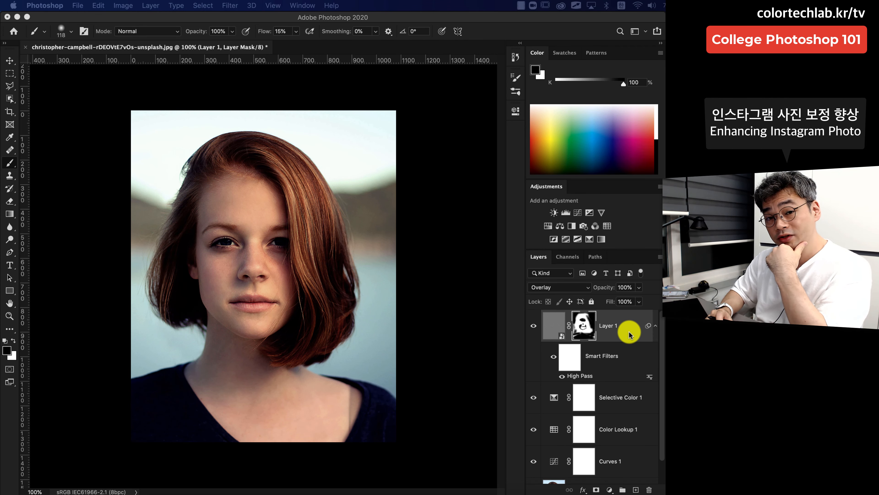
Duplicate the masked High Pass layer and, with the copy's mask disabled, set its High Pass radius to 3.6 pixels.
click(551, 324)
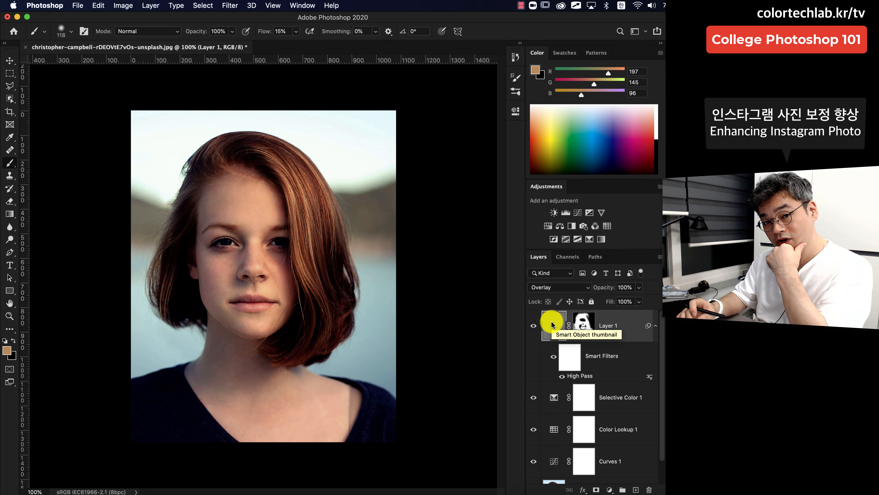
key(super+j)
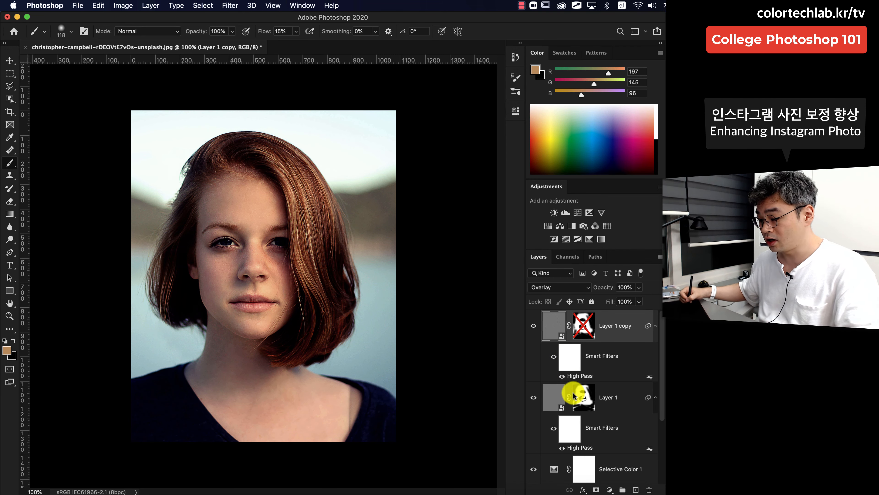
double_click(576, 376)
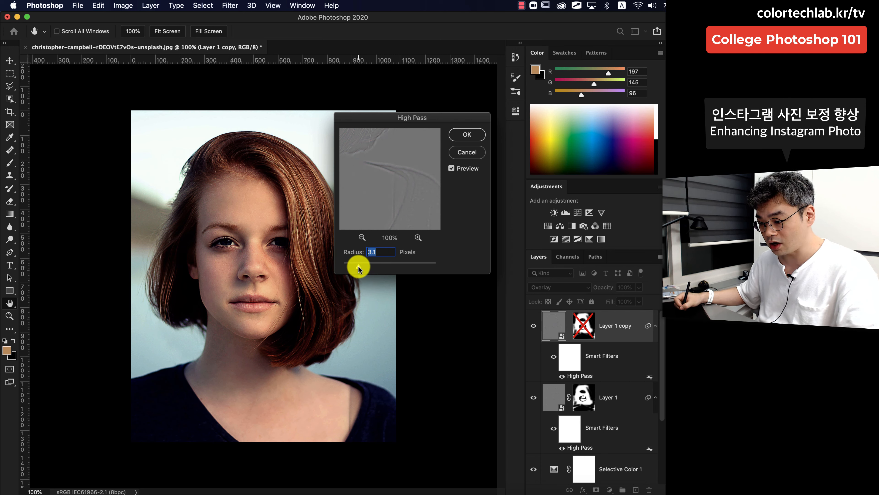
drag(358, 267, 357, 266)
click(227, 243)
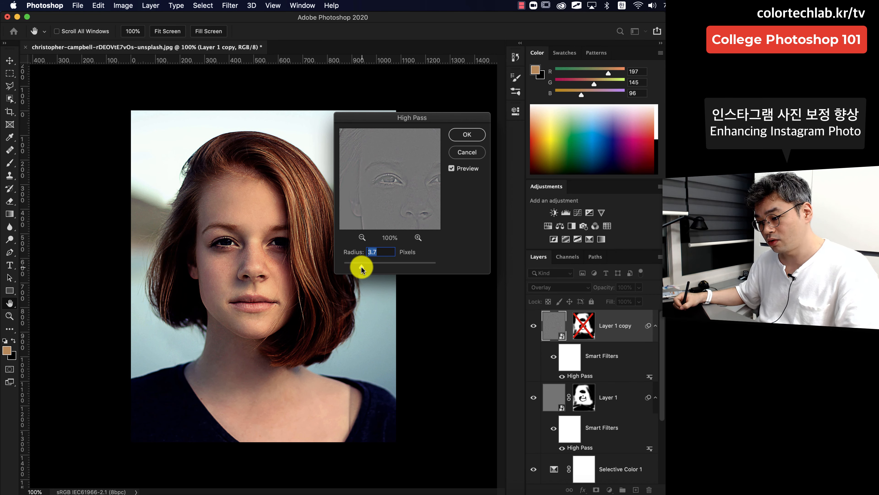
drag(362, 270, 360, 269)
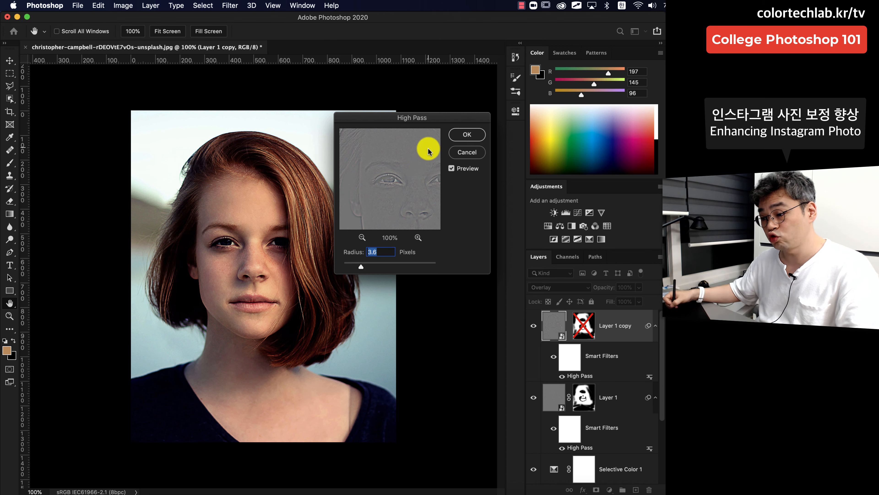
click(466, 135)
Return to the Brush tool and re-enable the layer mask on the duplicated High Pass layer.
key(b)
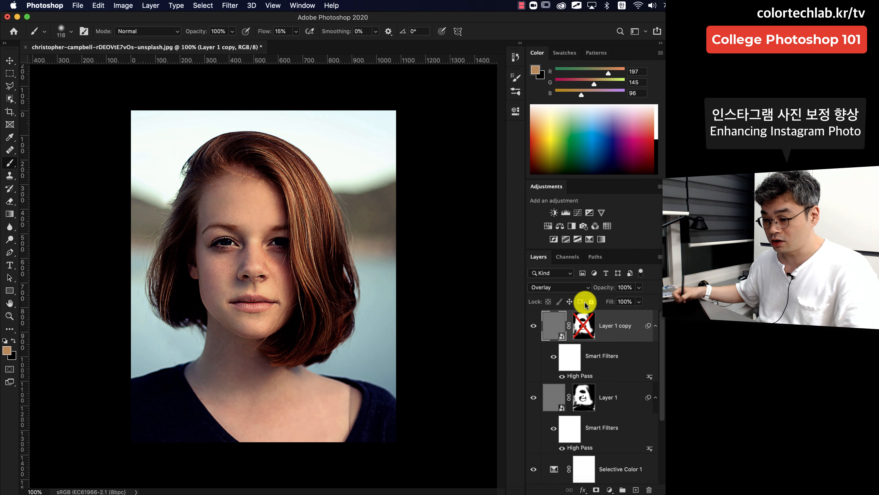
shift+click(585, 325)
shift+click(586, 324)
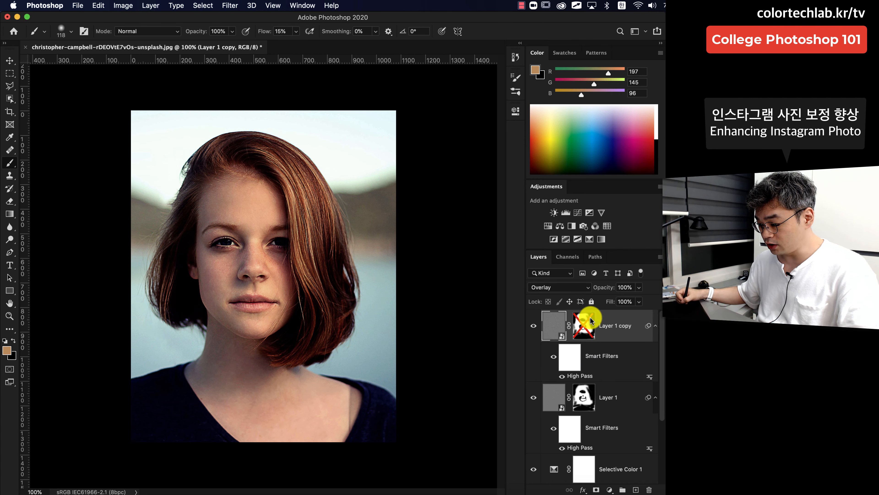
shift+click(586, 327)
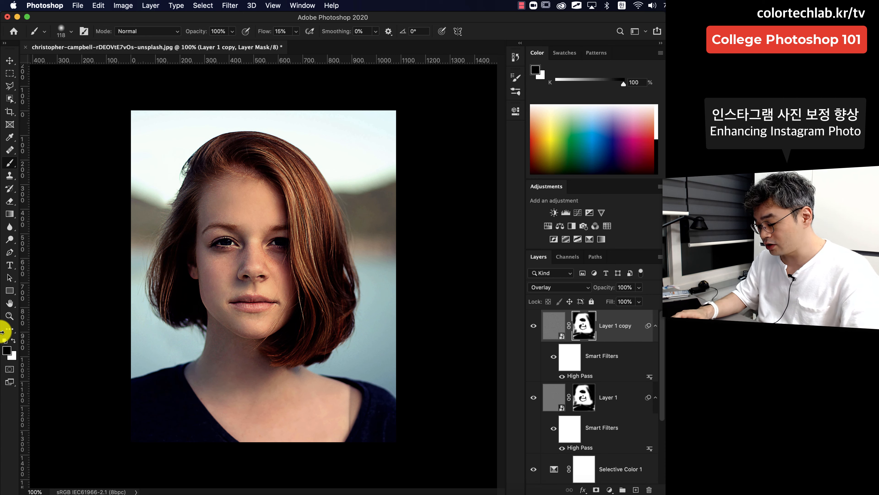
Fill the duplicated High Pass layer's mask with black, make white the foreground color, and set the brush flow to 22%.
key(alt+BackSpace)
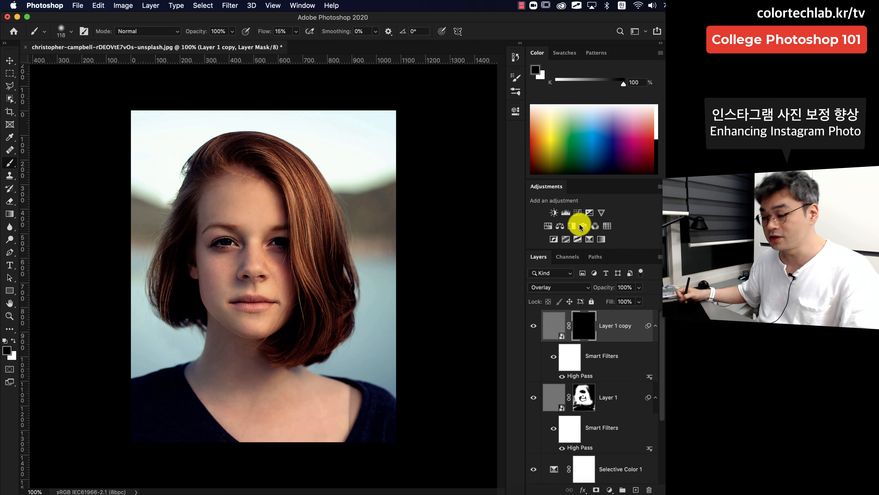
key(x)
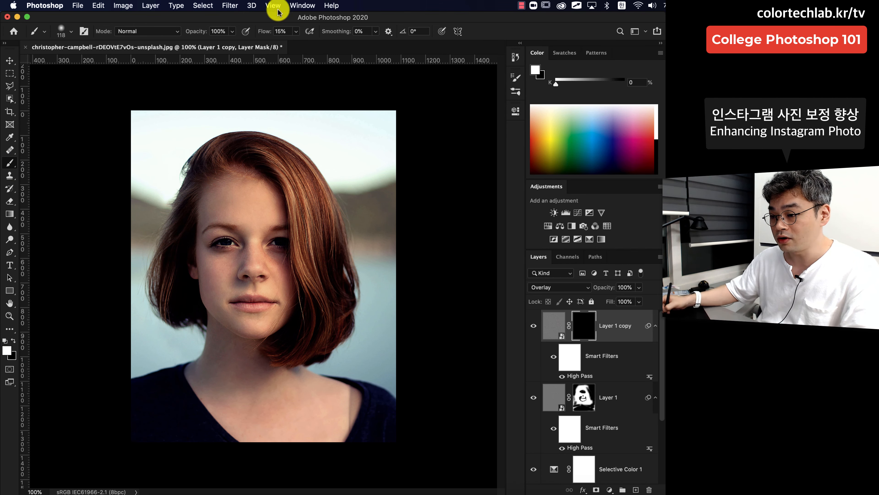
drag(264, 35, 269, 33)
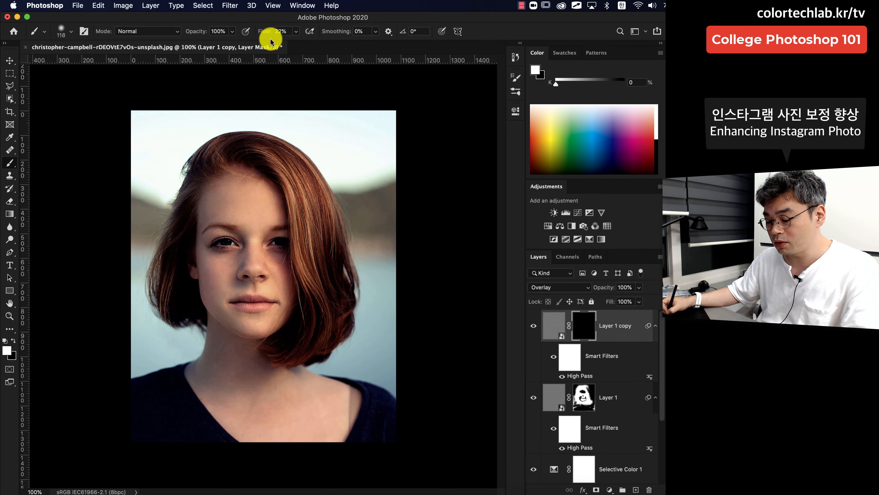
Paint white on the mask over both eyes, the eyebrows, nose and mouth, reducing the brush to 93 and 63 pixels.
key(cmd+equal)
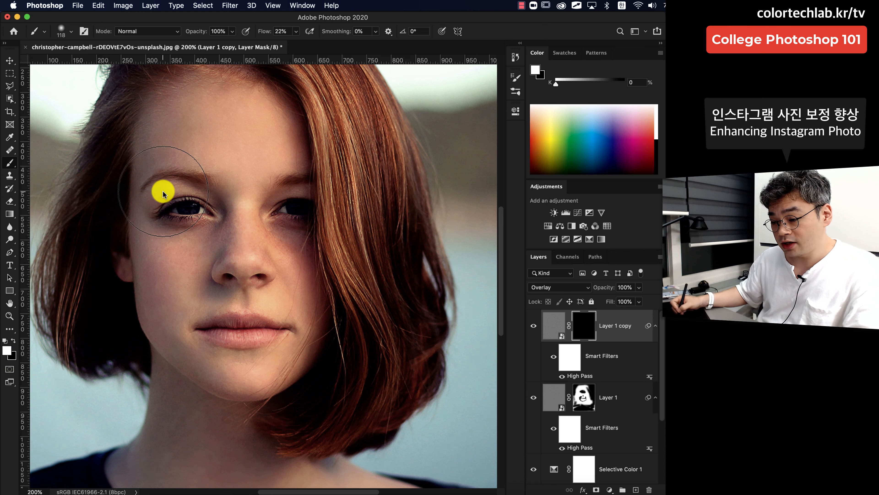
ctrl+alt+drag(395, 223, 385, 230)
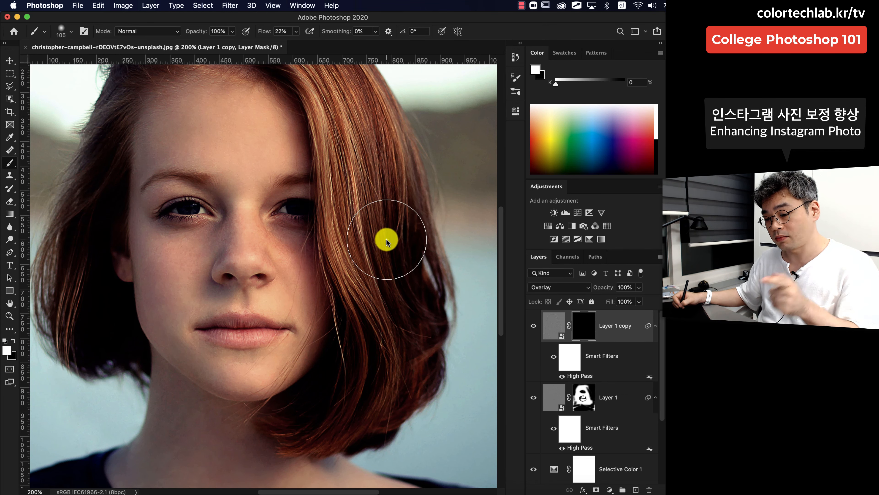
ctrl+alt+drag(303, 239, 294, 242)
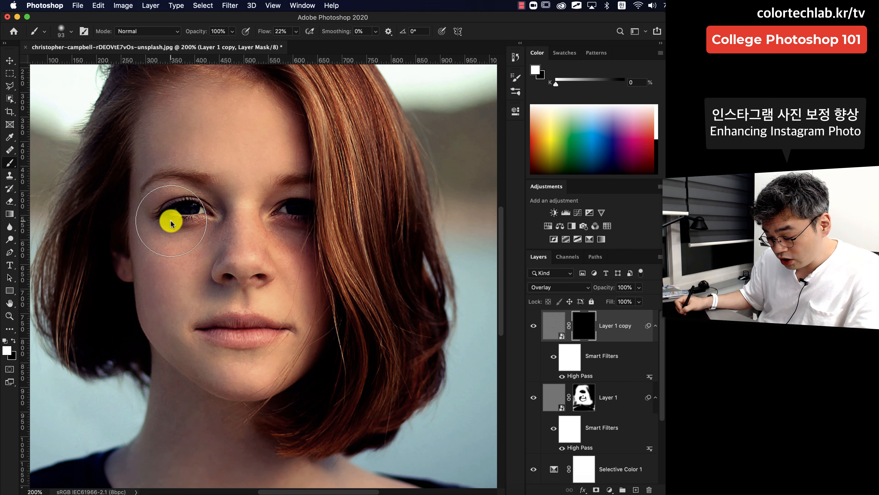
mouse_move(174, 225)
mouse_down()
mouse_move(159, 216)
mouse_move(216, 215)
mouse_up()
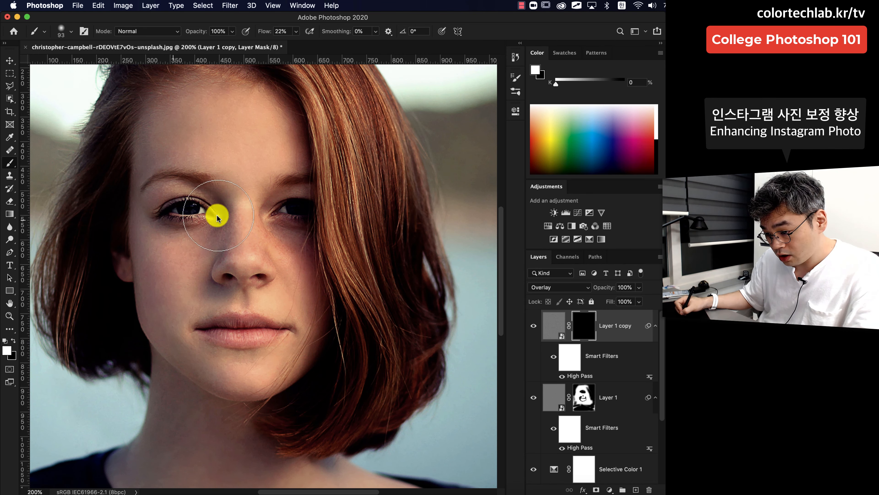
mouse_move(179, 187)
mouse_down()
mouse_move(143, 185)
mouse_move(200, 171)
mouse_move(156, 183)
mouse_move(214, 183)
mouse_move(186, 238)
mouse_up()
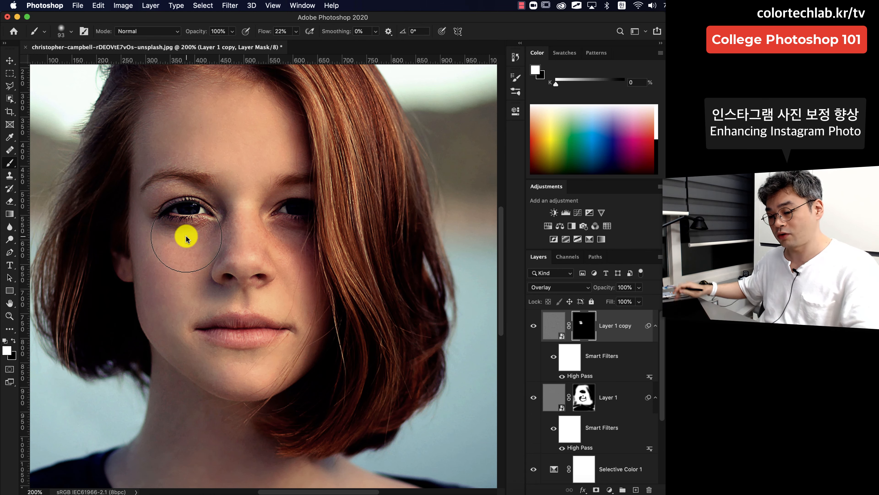
mouse_move(311, 224)
mouse_down()
mouse_move(281, 224)
mouse_move(265, 213)
mouse_move(314, 192)
mouse_move(281, 175)
mouse_move(293, 169)
mouse_move(331, 229)
mouse_move(358, 219)
mouse_move(343, 223)
mouse_up()
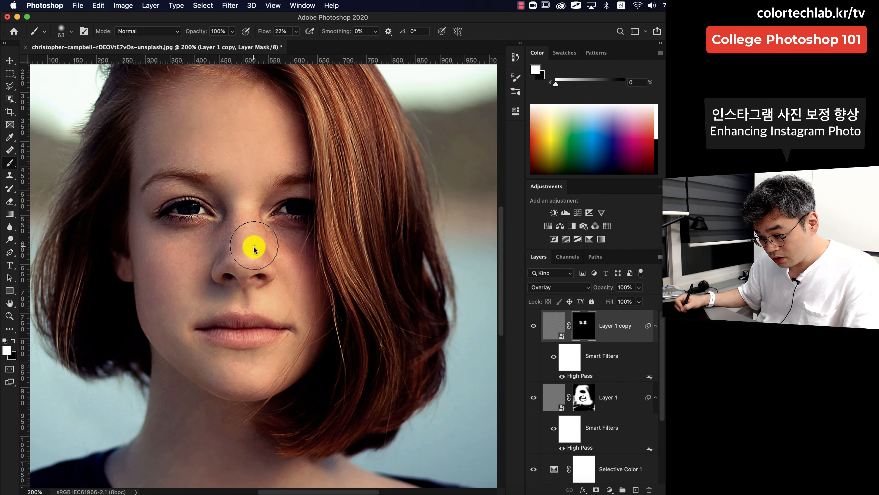
mouse_move(254, 249)
mouse_down()
mouse_move(249, 276)
mouse_move(219, 280)
mouse_move(255, 258)
mouse_move(275, 270)
mouse_move(216, 283)
mouse_move(280, 264)
mouse_move(223, 263)
mouse_move(266, 251)
mouse_move(281, 290)
mouse_move(255, 347)
mouse_move(194, 324)
mouse_move(307, 319)
mouse_move(199, 335)
mouse_move(293, 324)
mouse_move(233, 328)
mouse_move(282, 327)
mouse_move(262, 346)
mouse_move(247, 331)
mouse_move(251, 343)
mouse_move(247, 337)
mouse_move(282, 327)
mouse_move(238, 349)
mouse_move(214, 332)
mouse_move(218, 406)
mouse_move(230, 383)
mouse_move(202, 331)
mouse_move(279, 317)
mouse_move(280, 325)
mouse_move(202, 335)
mouse_move(281, 336)
mouse_move(285, 349)
mouse_move(276, 351)
mouse_move(201, 326)
mouse_move(279, 333)
mouse_move(205, 334)
mouse_move(277, 335)
mouse_move(199, 331)
mouse_move(283, 326)
mouse_move(256, 322)
mouse_move(200, 341)
mouse_move(276, 347)
mouse_move(240, 358)
mouse_move(232, 328)
mouse_move(294, 328)
mouse_move(256, 316)
mouse_move(290, 328)
mouse_up()
View the copy's mask on its own, paint out the white traces around the mouth with black, and return to the photo.
key(x)
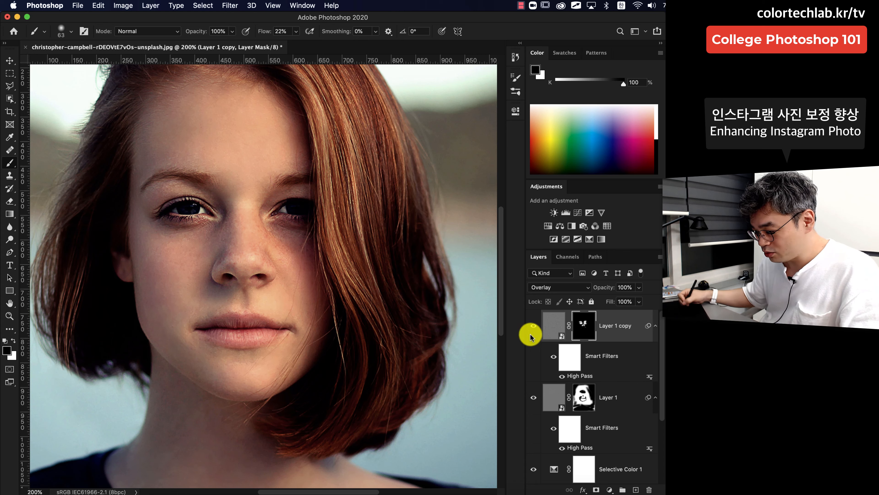
alt+click(584, 325)
alt+click(585, 326)
alt+click(587, 328)
alt+click(588, 328)
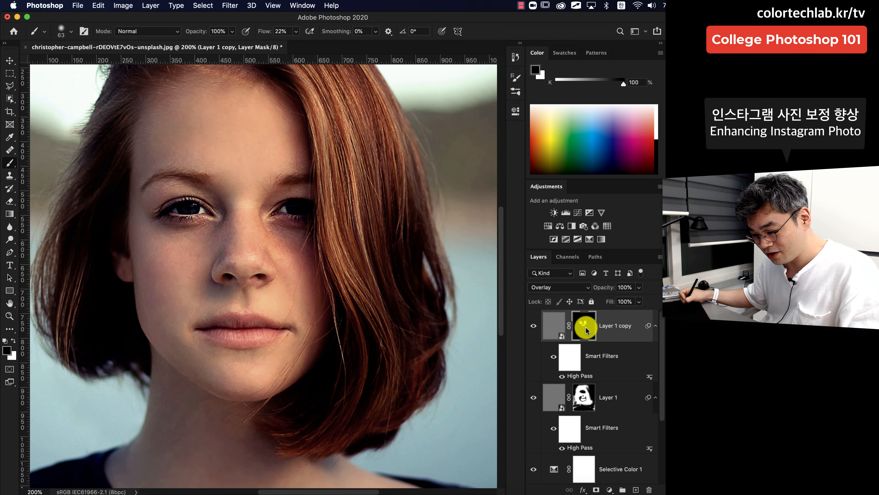
alt+click(587, 328)
alt+click(587, 328)
alt+click(588, 328)
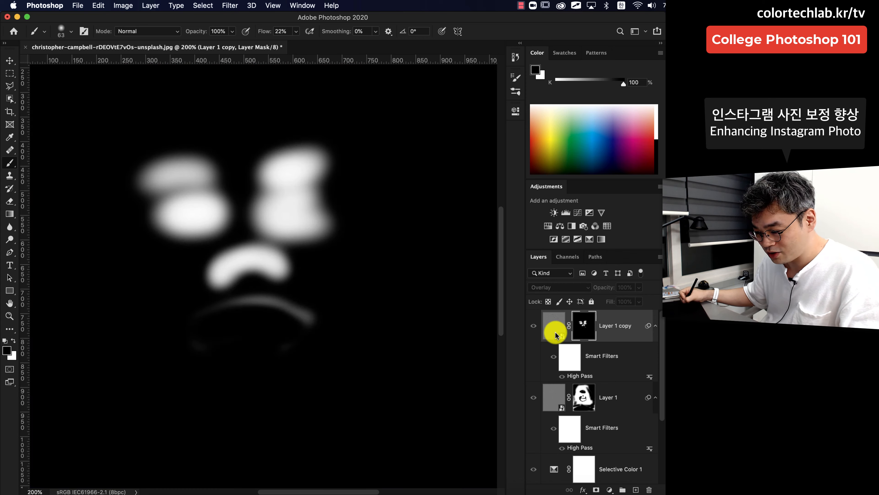
mouse_move(238, 319)
mouse_down()
mouse_move(208, 319)
mouse_move(212, 308)
mouse_move(265, 302)
mouse_move(304, 320)
mouse_move(287, 323)
mouse_move(294, 345)
mouse_move(222, 362)
mouse_move(215, 352)
mouse_move(237, 319)
mouse_up()
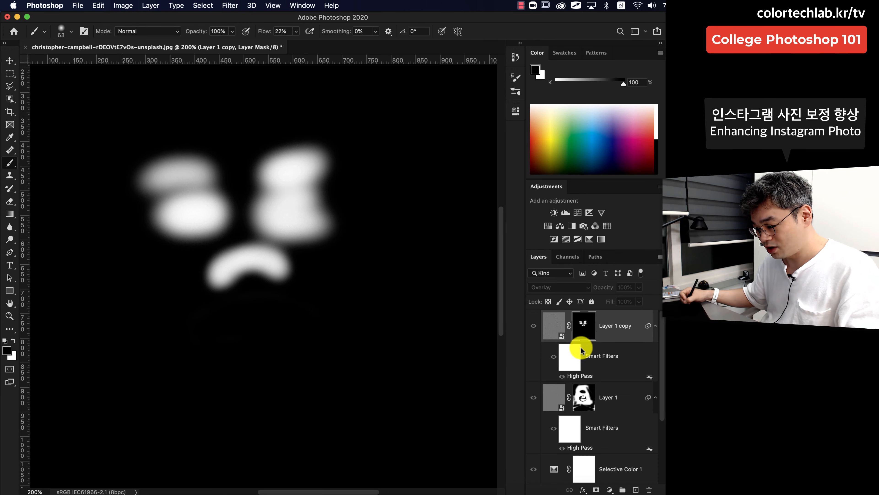
alt+click(586, 329)
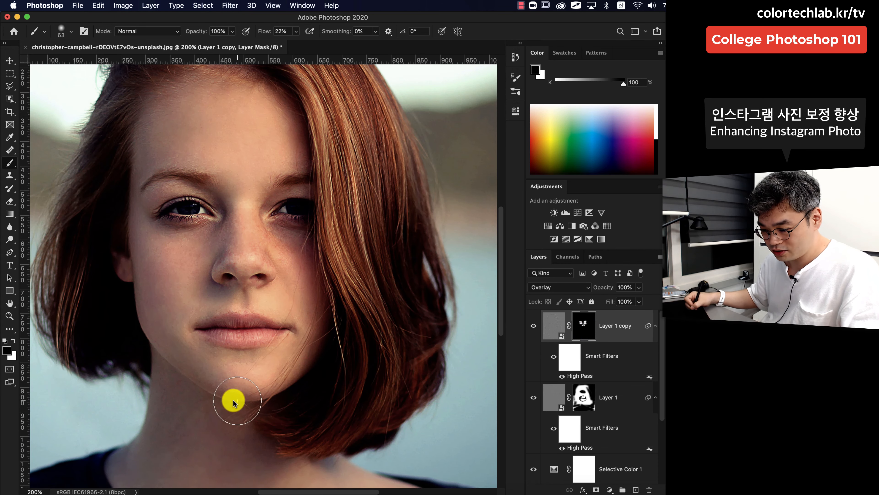
Paint white on the mask along the jawline and over the hair strands beside the face, with a brush of up to 84 pixels.
key(x)
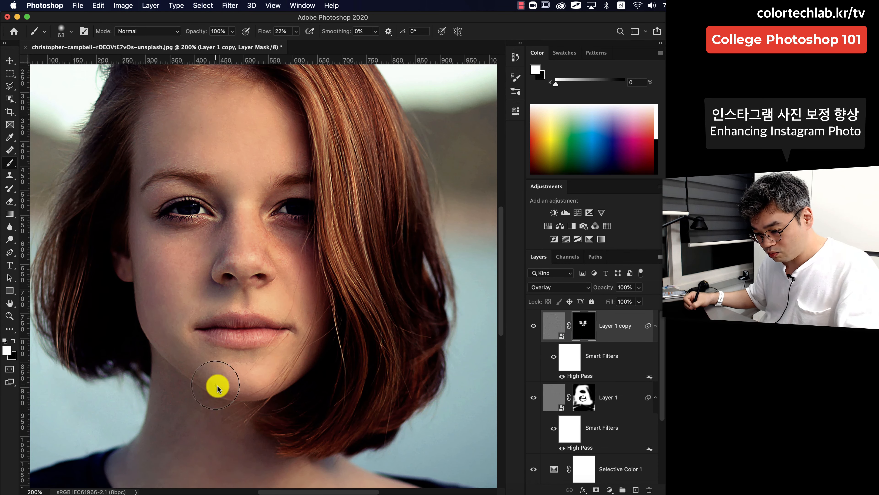
mouse_move(148, 342)
mouse_down()
mouse_move(185, 330)
mouse_move(161, 352)
mouse_move(154, 347)
mouse_move(179, 357)
mouse_move(200, 382)
mouse_move(272, 387)
mouse_move(298, 374)
mouse_move(315, 411)
mouse_move(318, 338)
mouse_move(311, 381)
mouse_move(272, 451)
mouse_up()
mouse_move(291, 156)
mouse_down()
mouse_move(284, 329)
mouse_move(297, 164)
mouse_up()
mouse_move(192, 101)
mouse_down()
mouse_move(241, 115)
mouse_move(346, 383)
mouse_move(284, 162)
mouse_move(264, 141)
mouse_move(315, 383)
mouse_move(327, 326)
mouse_move(305, 234)
mouse_move(293, 423)
mouse_move(322, 377)
mouse_move(323, 427)
mouse_move(300, 305)
mouse_up()
mouse_move(288, 317)
mouse_down()
mouse_move(319, 314)
mouse_move(378, 303)
mouse_move(304, 394)
mouse_move(367, 315)
mouse_up()
Compare the original photo with the edited result by showing only the Background layer and restoring all layers, twice.
key(super+minus)
key(super+minus)
key(super+minus)
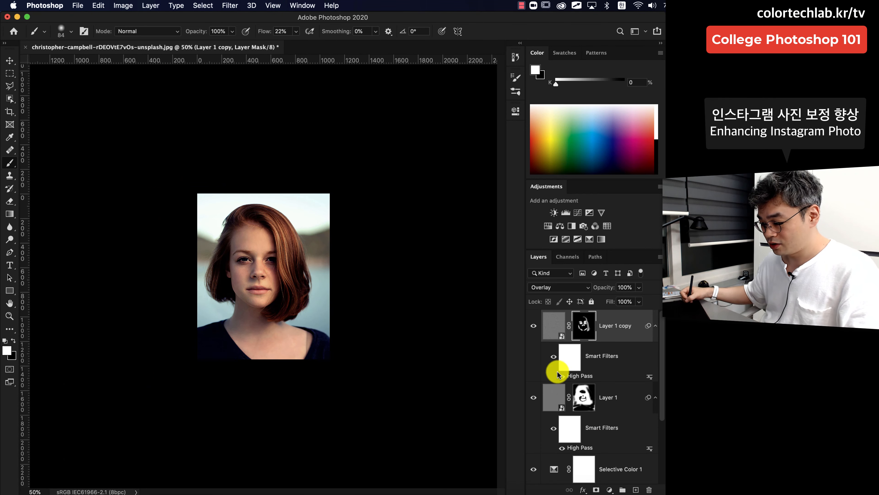
drag(662, 398, 664, 465)
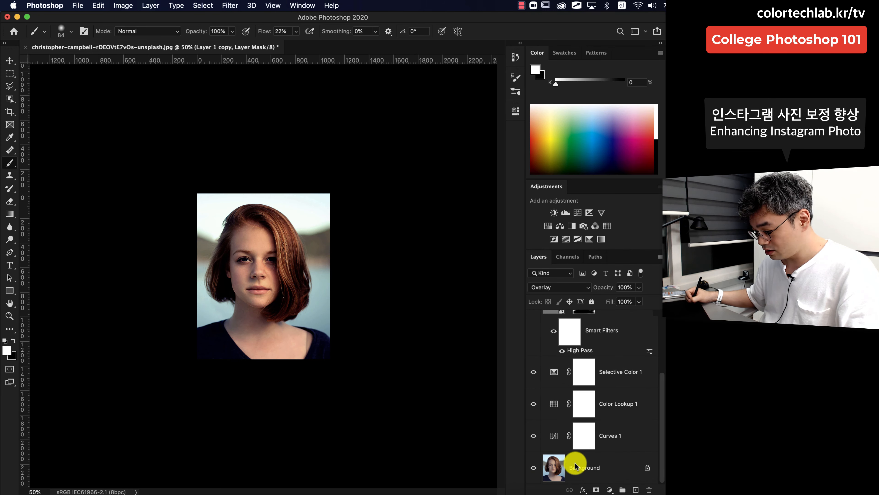
alt+click(533, 468)
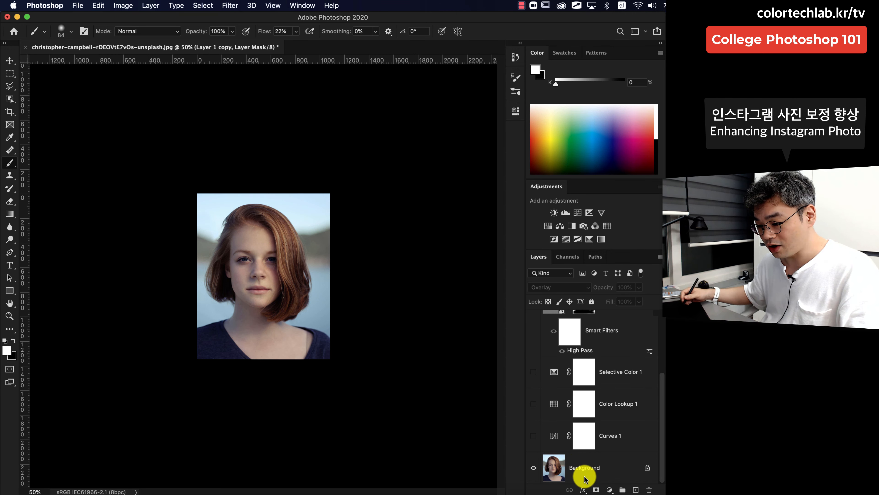
alt+click(533, 468)
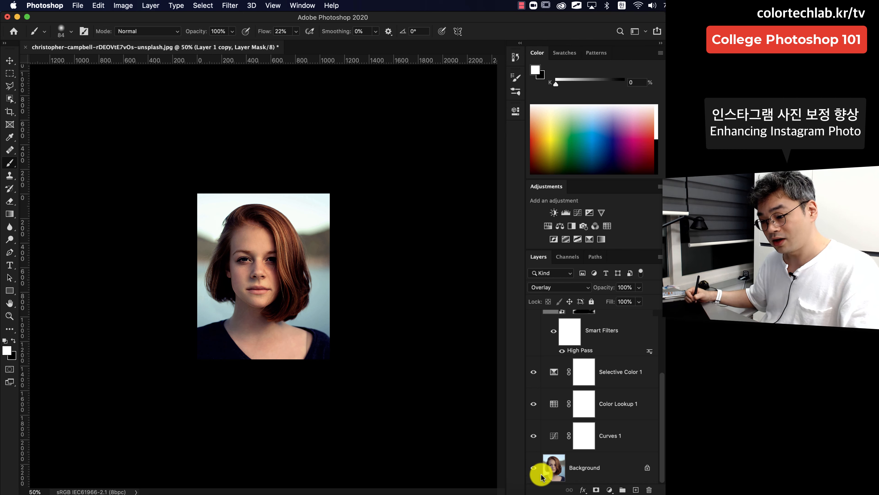
alt+click(534, 468)
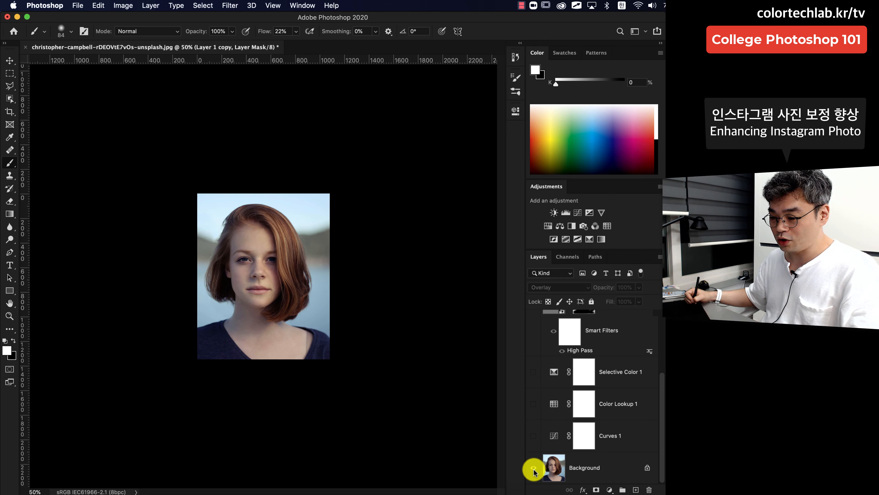
alt+click(533, 469)
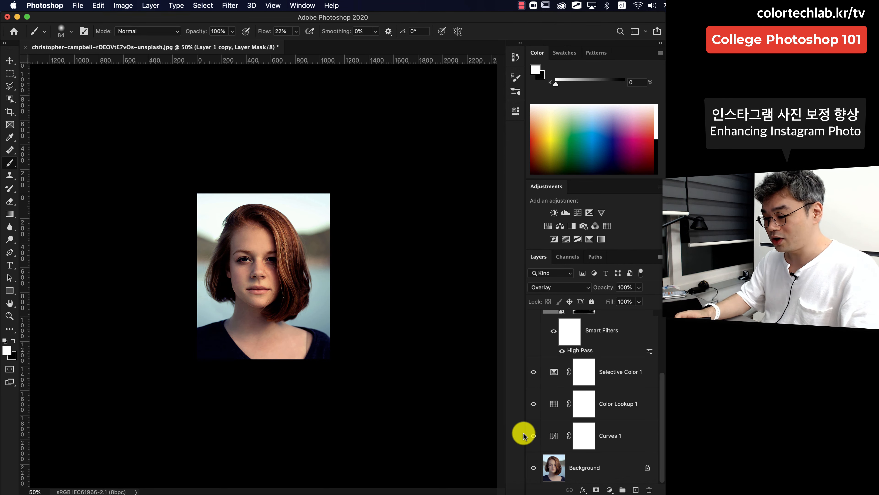
drag(662, 436, 658, 329)
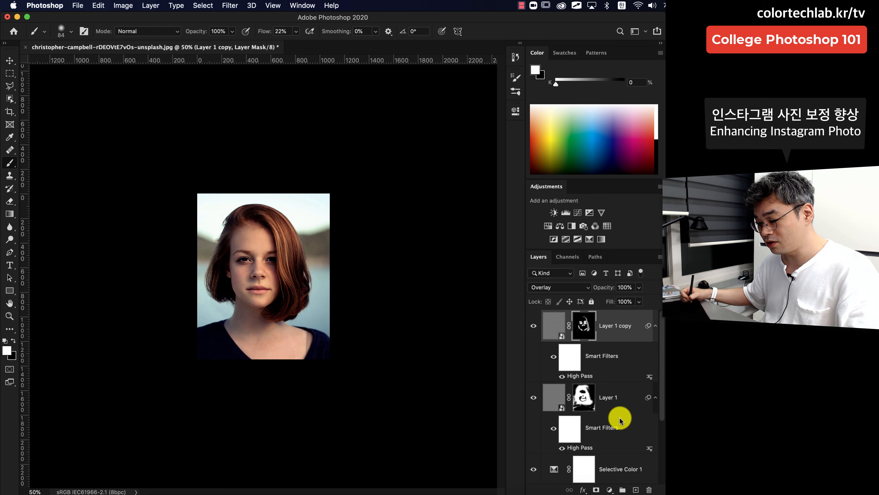
click(620, 404)
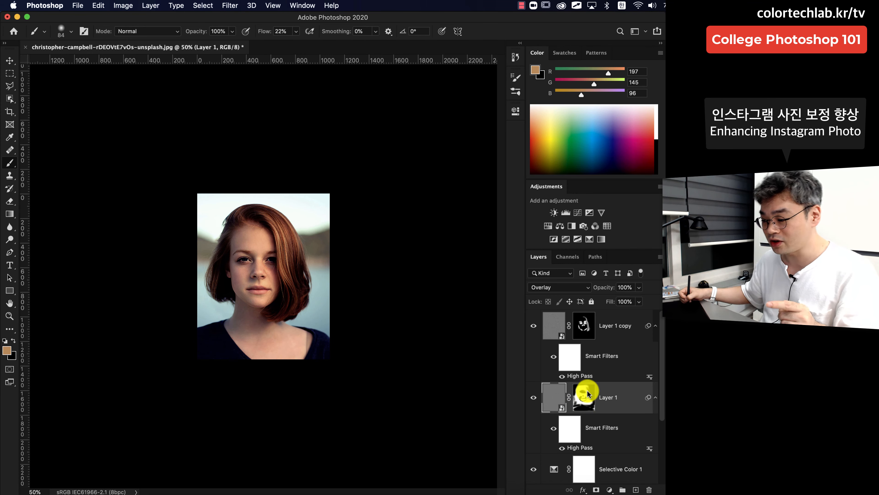
click(624, 333)
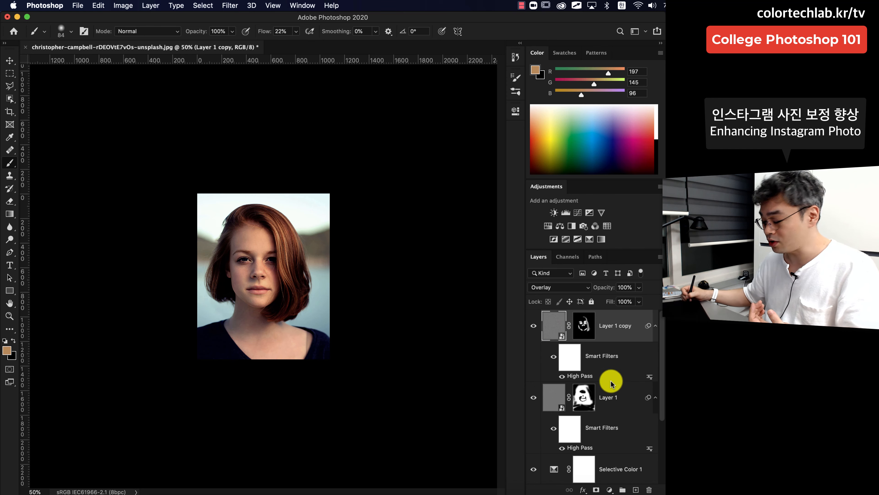
click(603, 398)
click(606, 313)
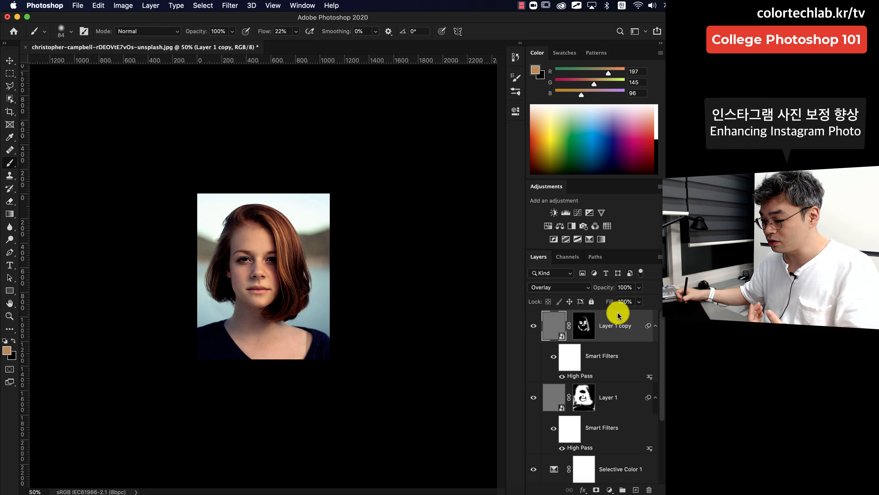
scroll(660, 346, down, 3)
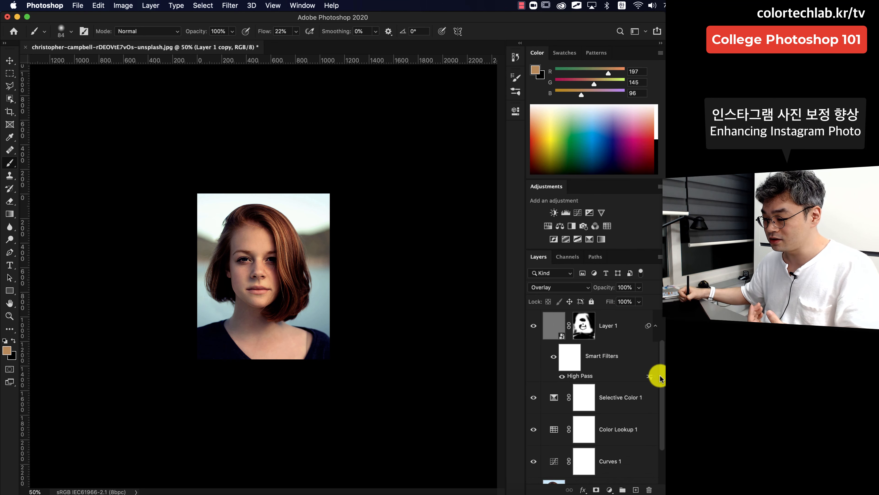
scroll(661, 344, up, 3)
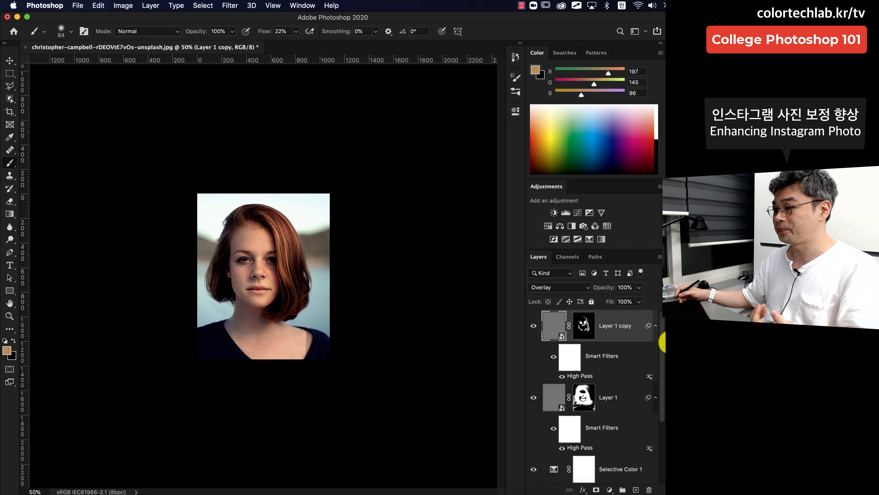
Lower the opacity of the Layer 1 copy High Pass layer to 67%.
click(664, 341)
key(super+equal)
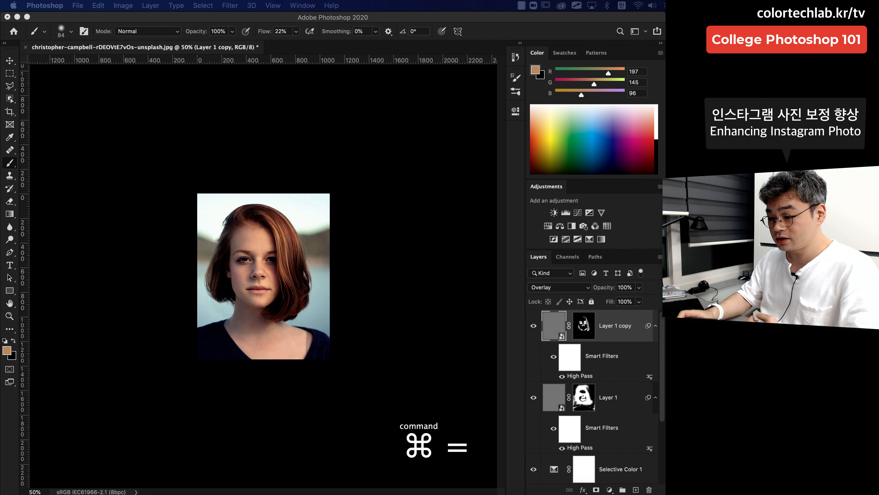
click(222, 19)
key(super+equal)
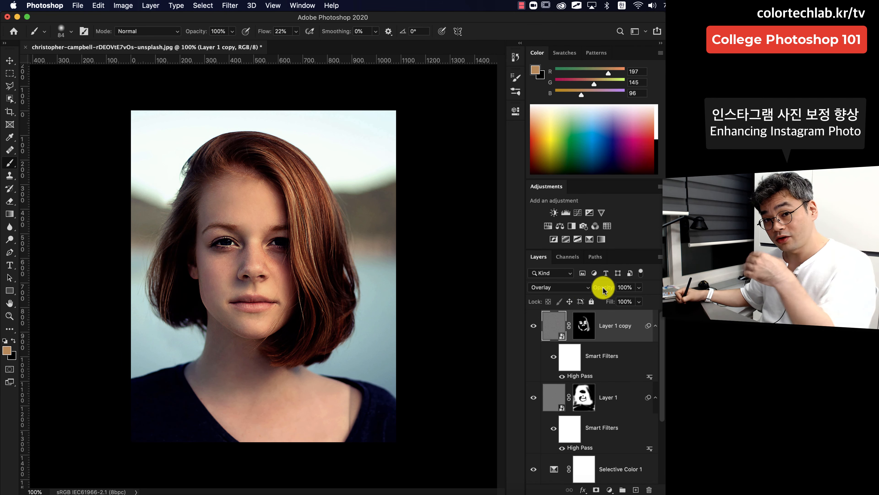
mouse_move(602, 286)
mouse_down()
mouse_move(585, 291)
mouse_move(609, 292)
mouse_up()
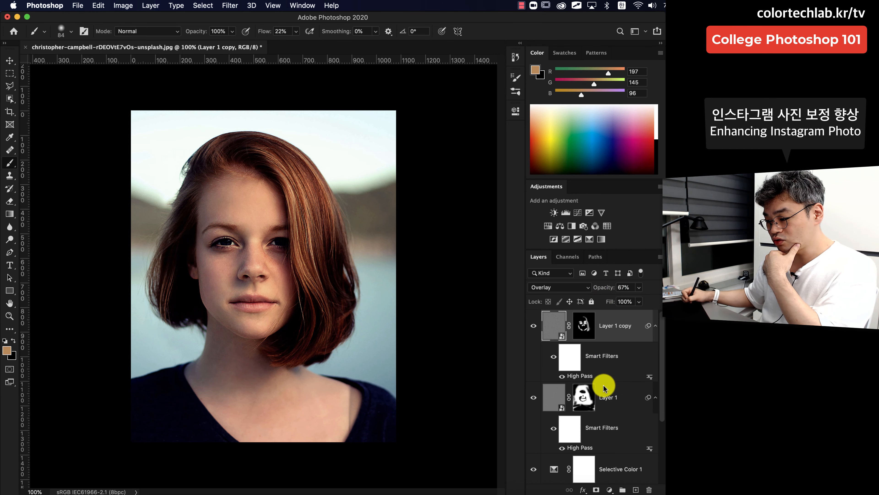
Set the opacity of Layer 1 to 60% and the opacity of Layer 1 copy to 80%.
click(620, 402)
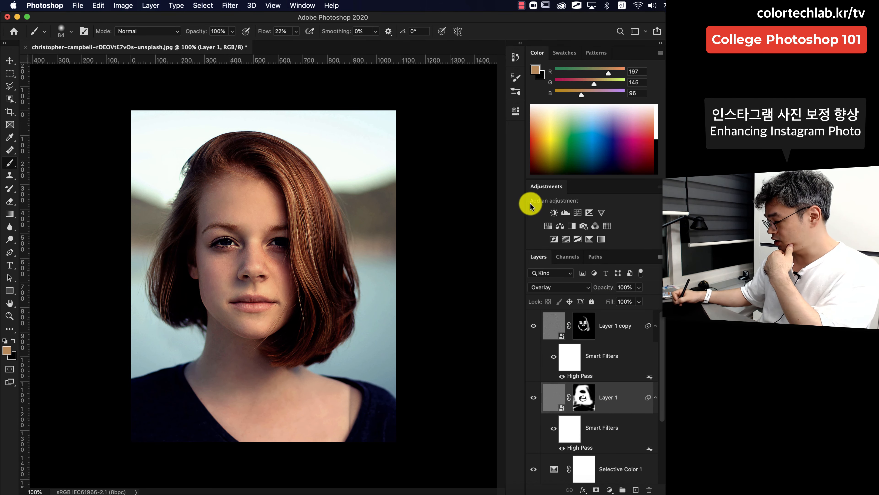
drag(593, 294, 583, 286)
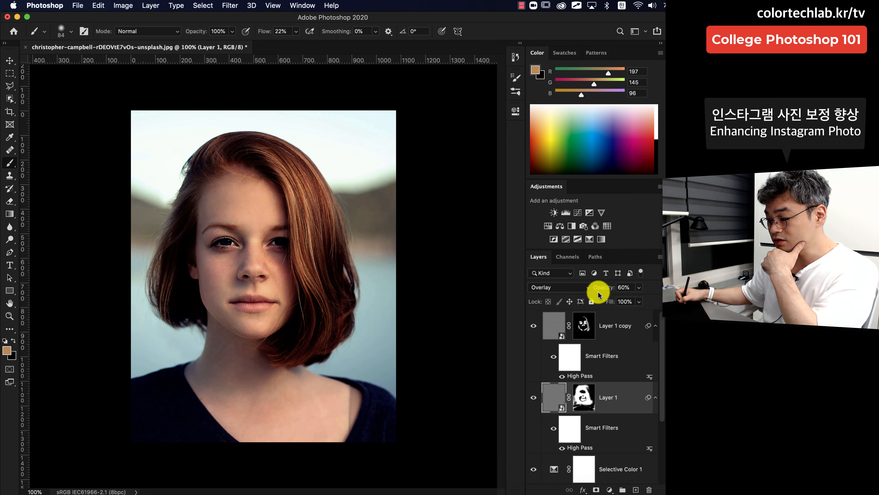
click(611, 329)
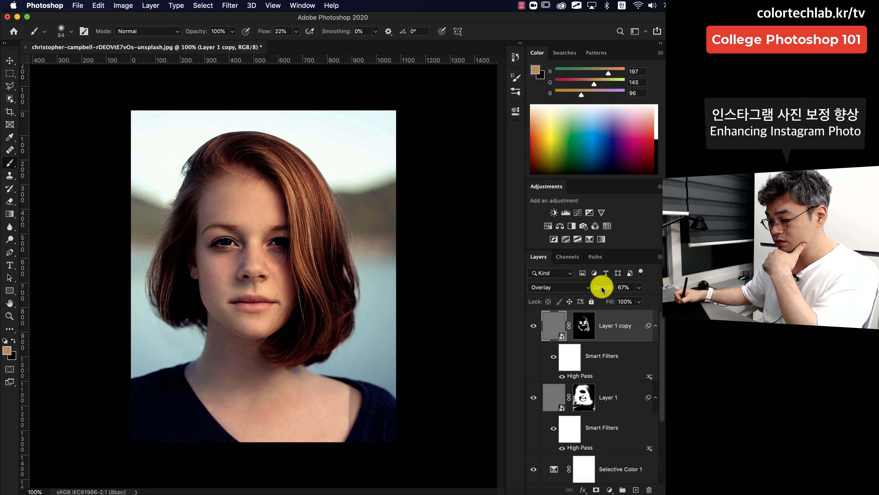
drag(601, 288, 610, 292)
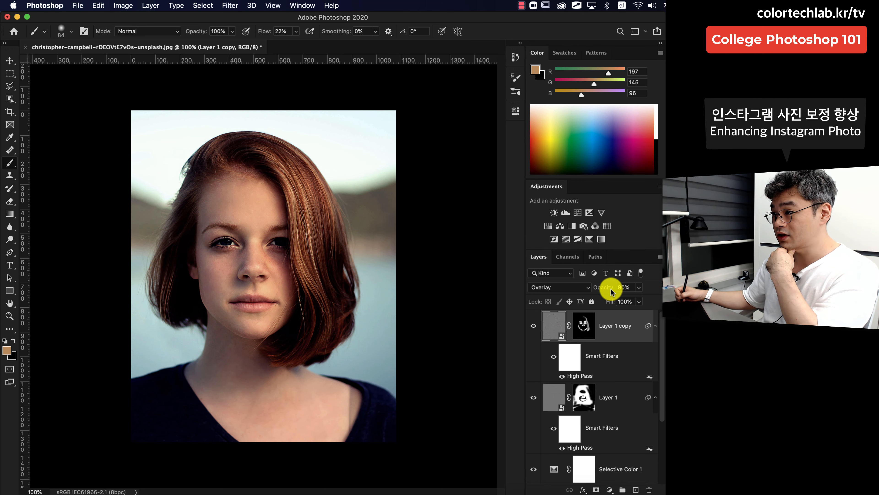
key(super+minus)
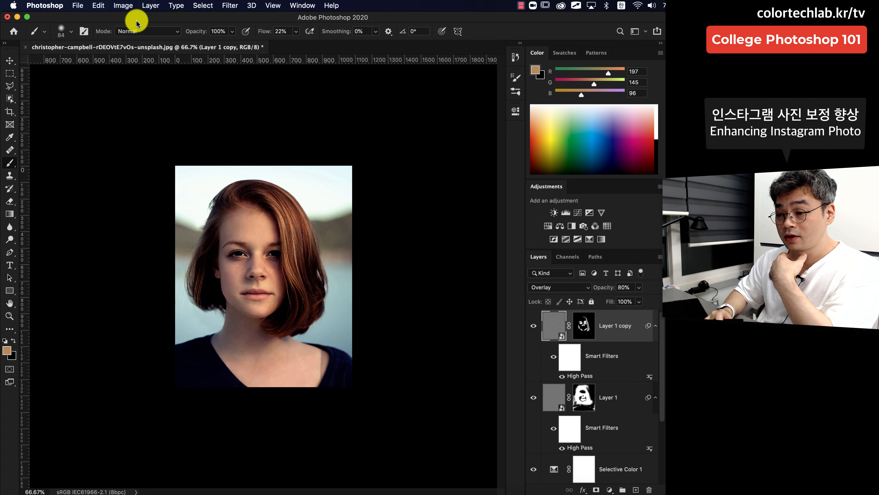
Set up an Export As of the edited portrait as a JPG with the quality set to 75%.
click(77, 6)
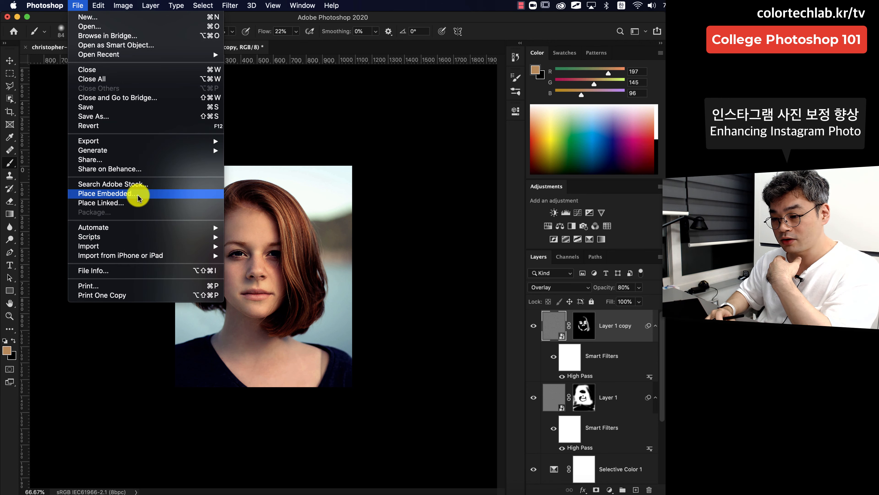
mouse_move(162, 144)
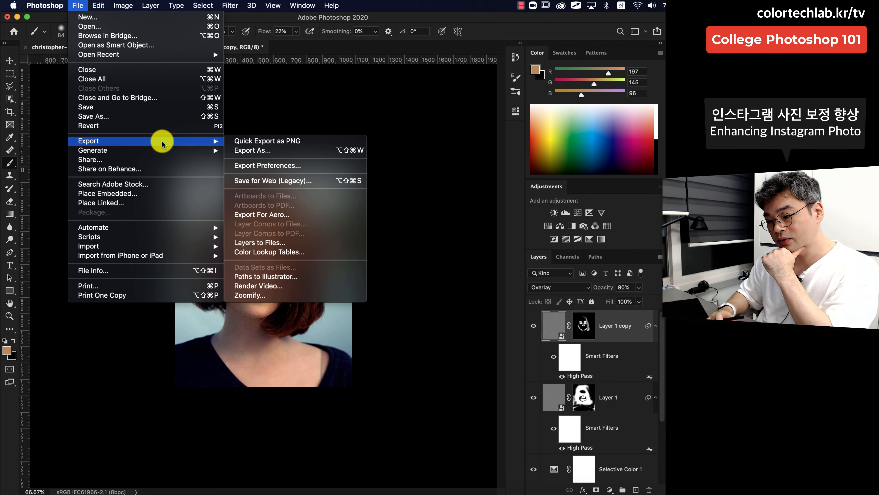
click(269, 151)
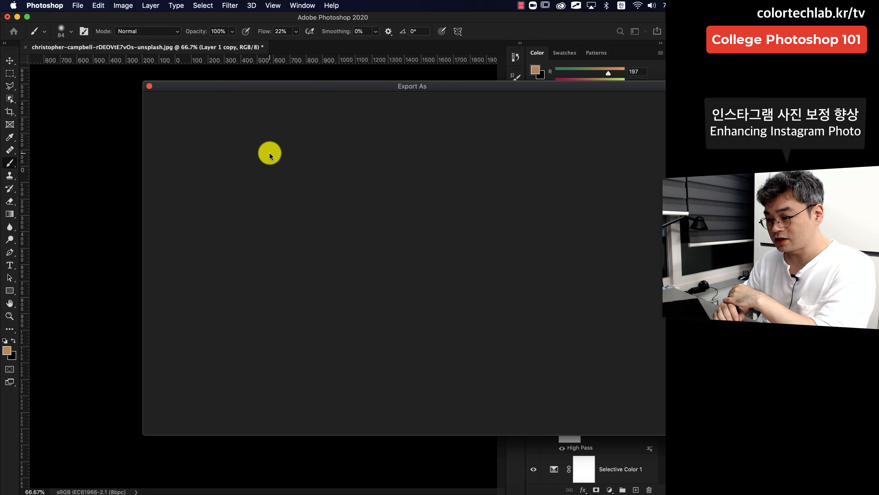
drag(349, 87, 272, 91)
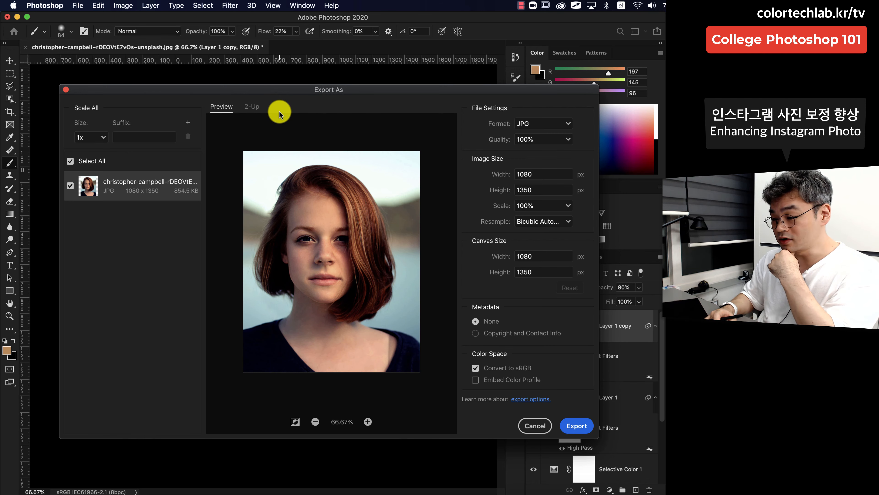
click(567, 124)
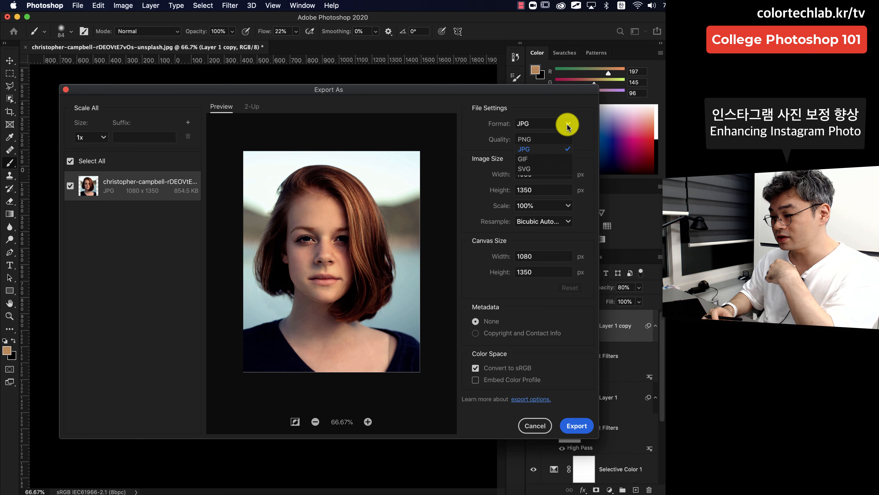
click(567, 124)
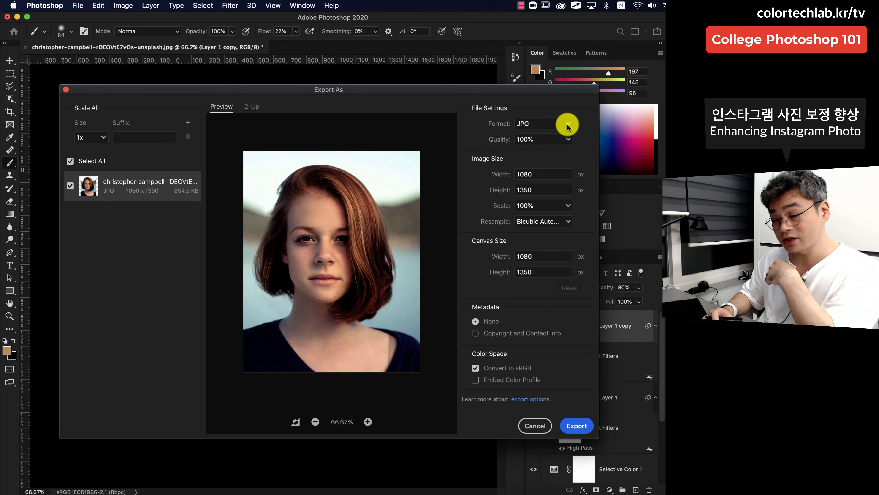
click(570, 140)
click(538, 139)
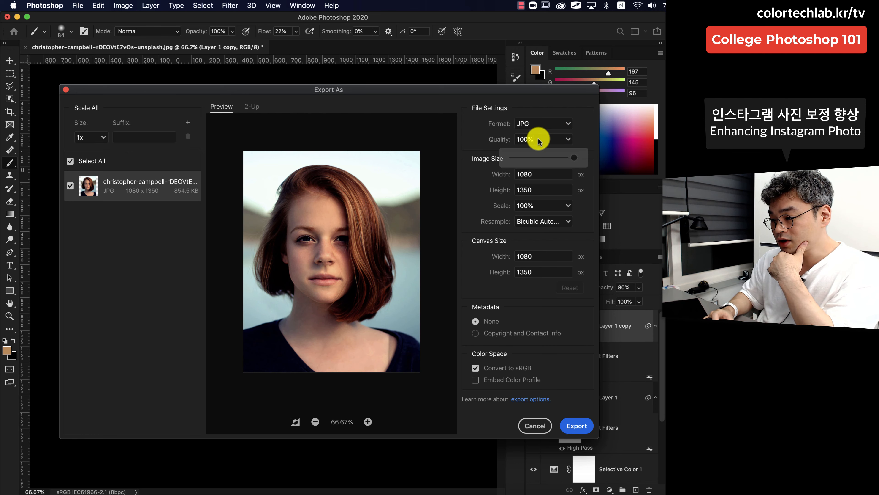
text(75)
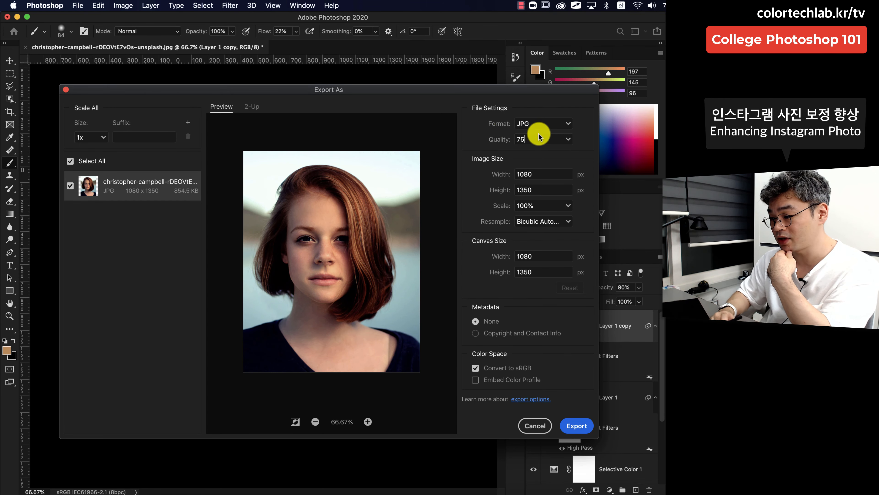
key(Return)
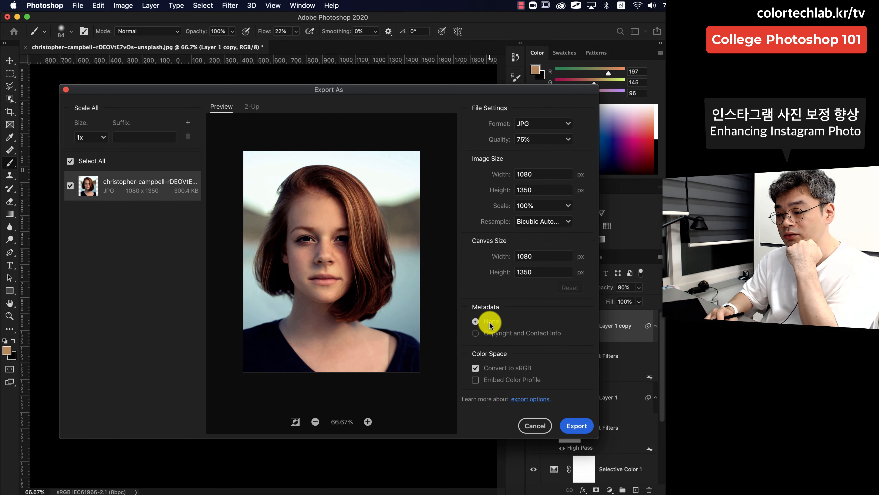
Export the portrait to the Downloads folder (다운로드) under the file name instagram.jpg.
click(574, 427)
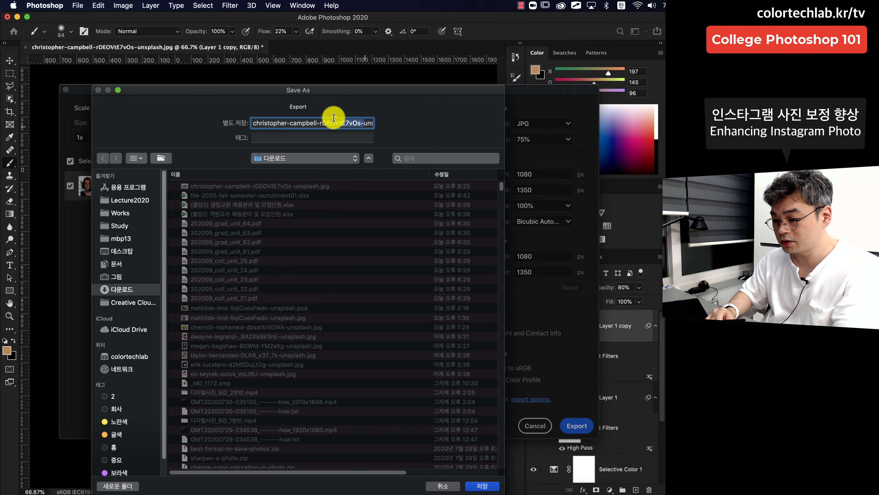
key(ctrl+space)
text(ins)
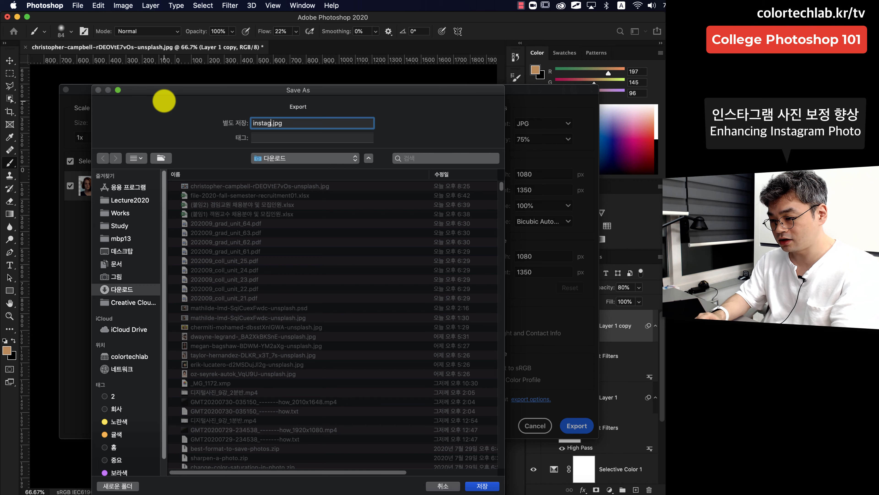
text(tagram)
key(Return)
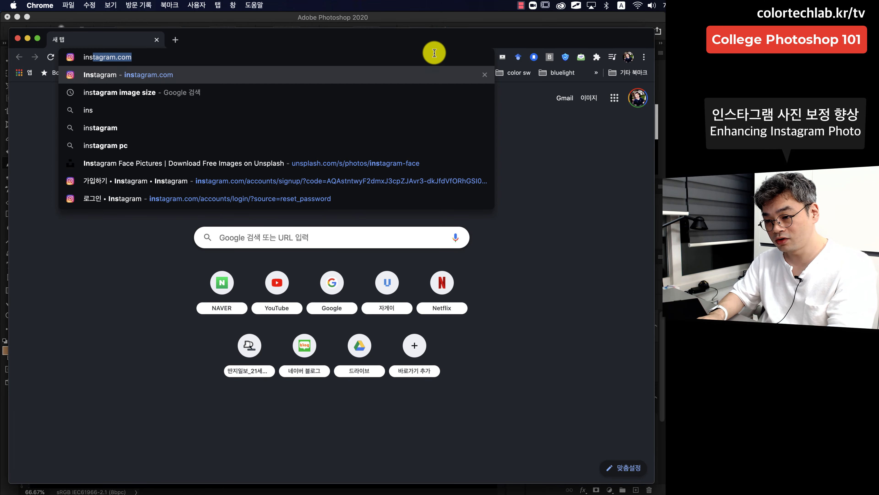
Switch to Chrome, load instagram.com and look through the home feed.
key(Return)
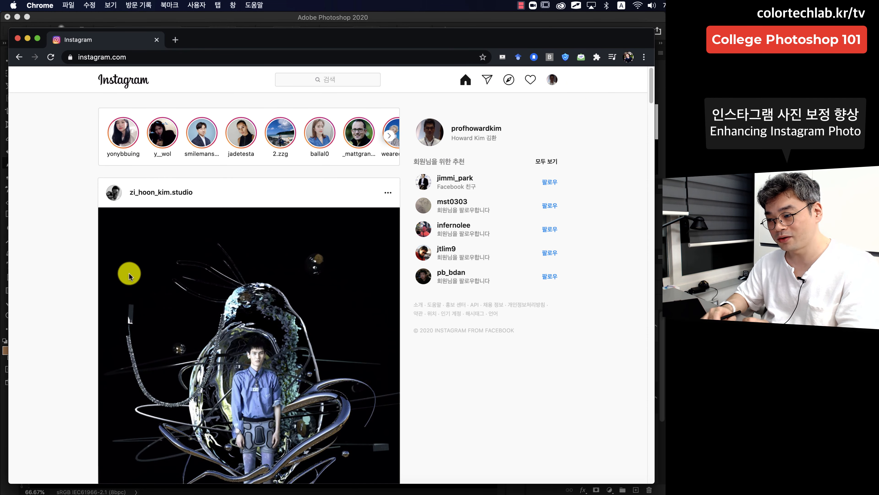
scroll(133, 381, down, 10)
scroll(134, 383, up, 10)
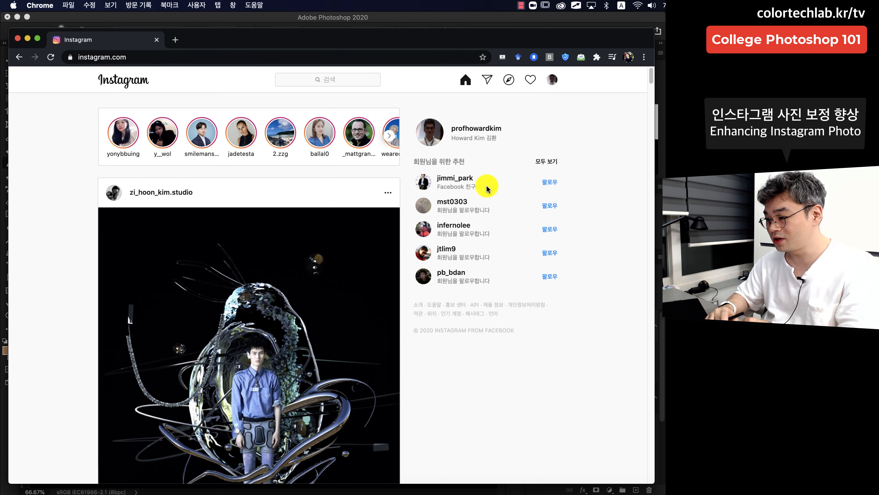
Show Instagram's mobile layout by opening Chrome's developer tools, narrowing their pane, enabling device emulation and reloading the page.
click(643, 60)
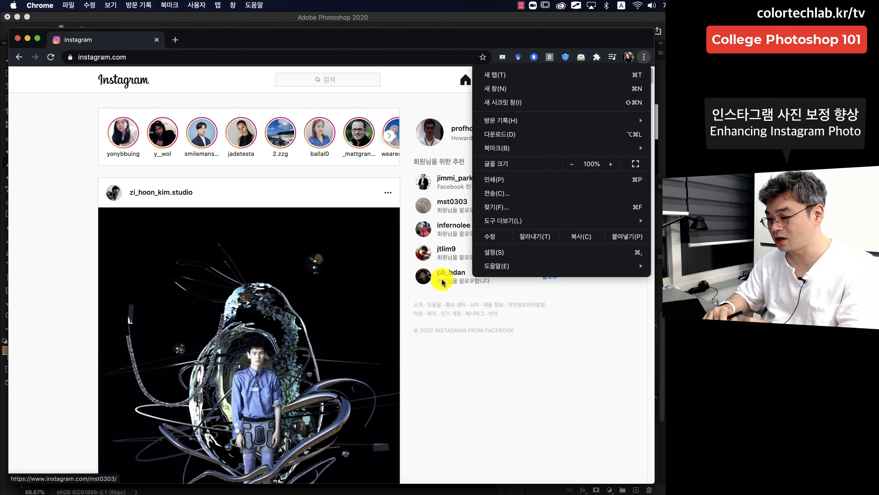
mouse_move(508, 227)
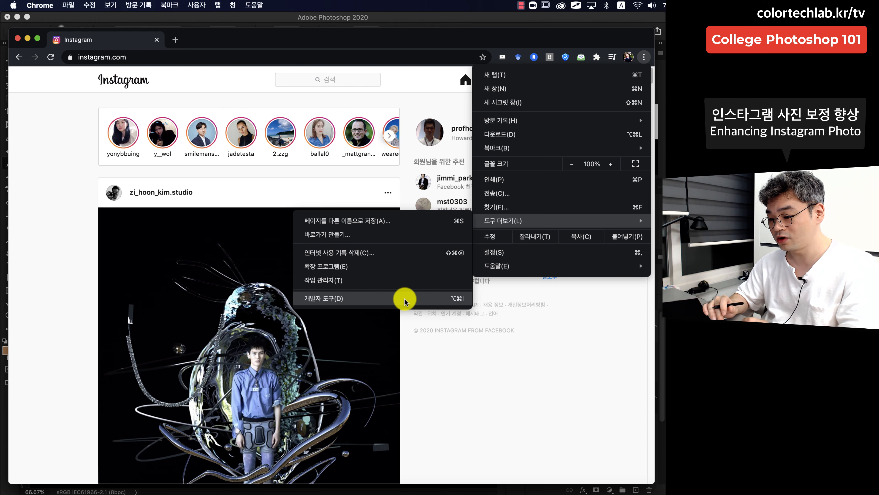
click(398, 299)
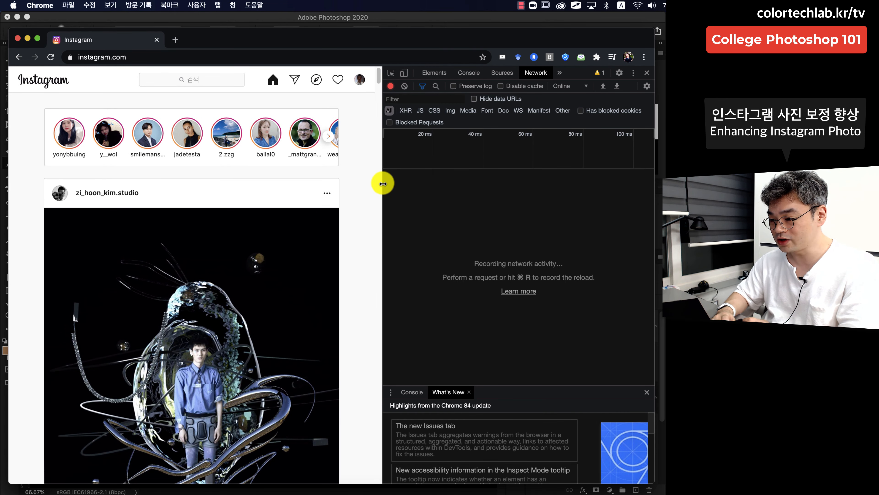
drag(383, 183, 491, 184)
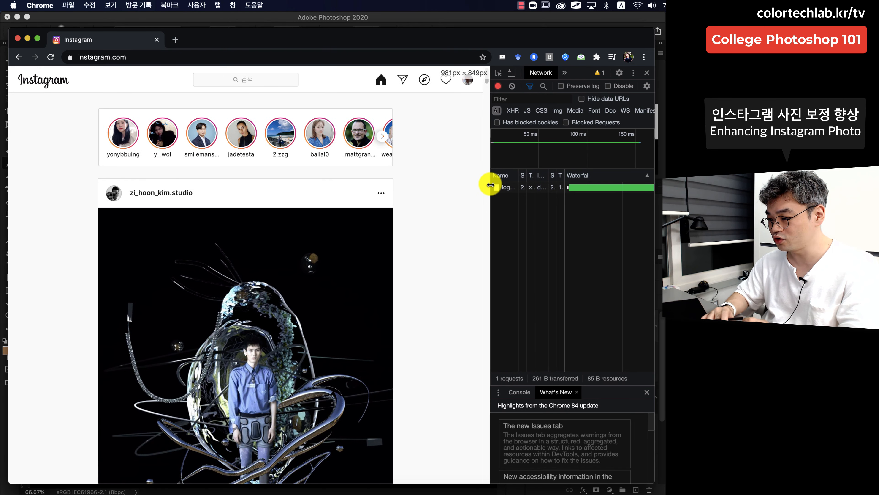
click(514, 73)
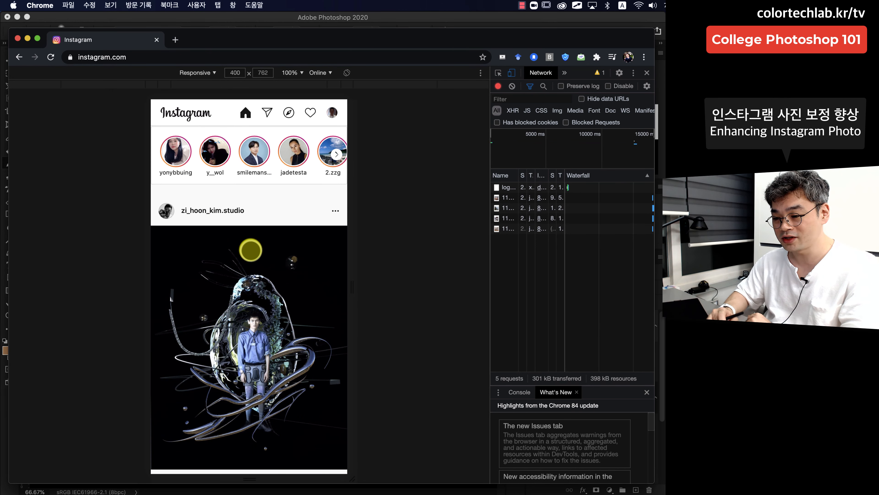
click(51, 58)
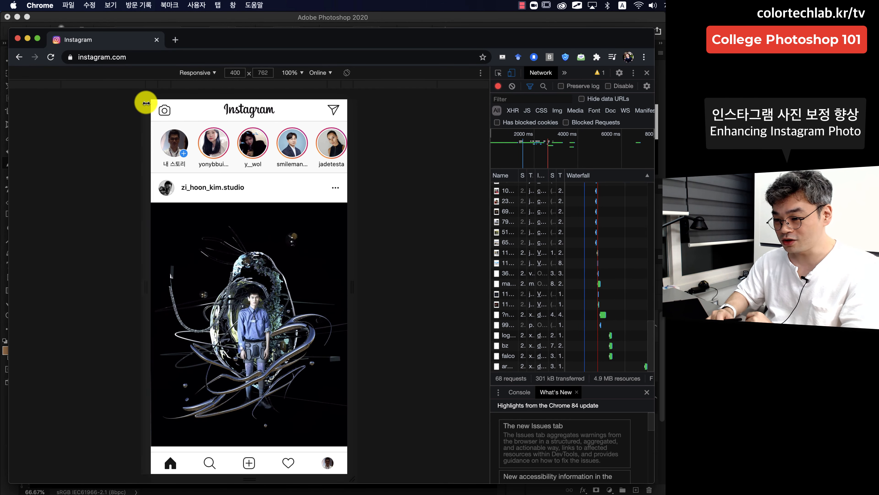
Load instagram.jpg from Downloads into a new story with location access blocked, and discard the story photo.
click(165, 111)
click(196, 104)
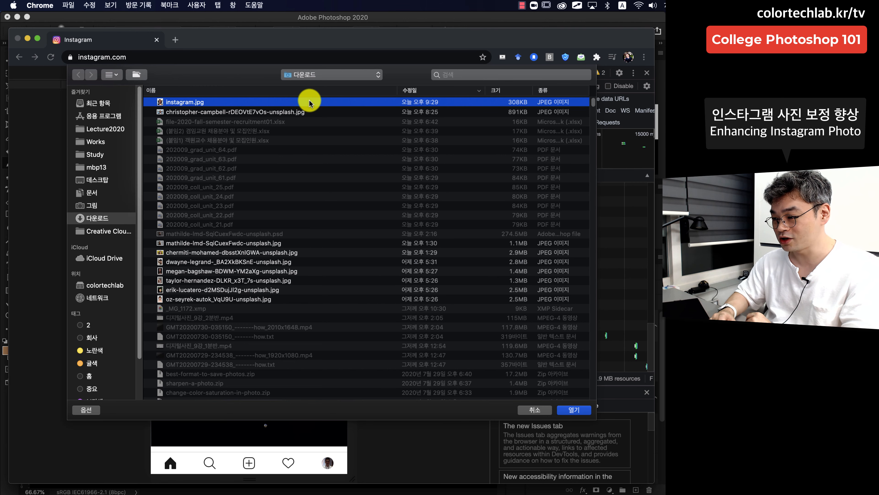
click(574, 410)
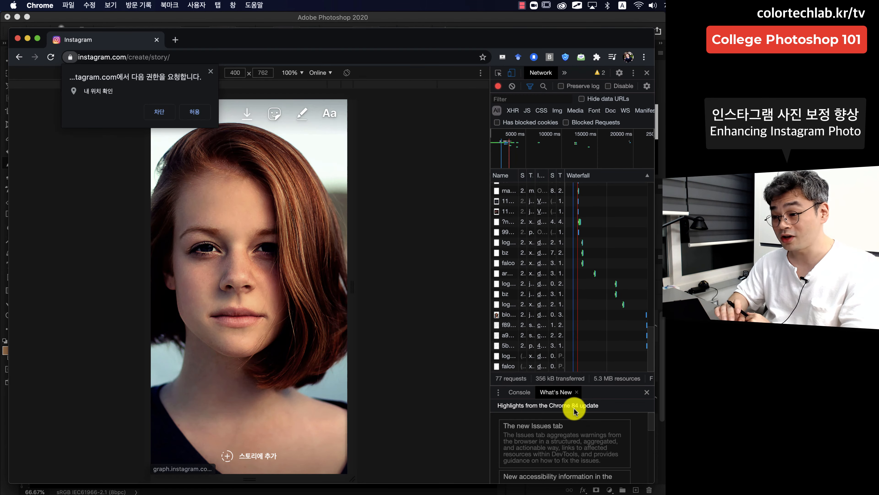
click(147, 115)
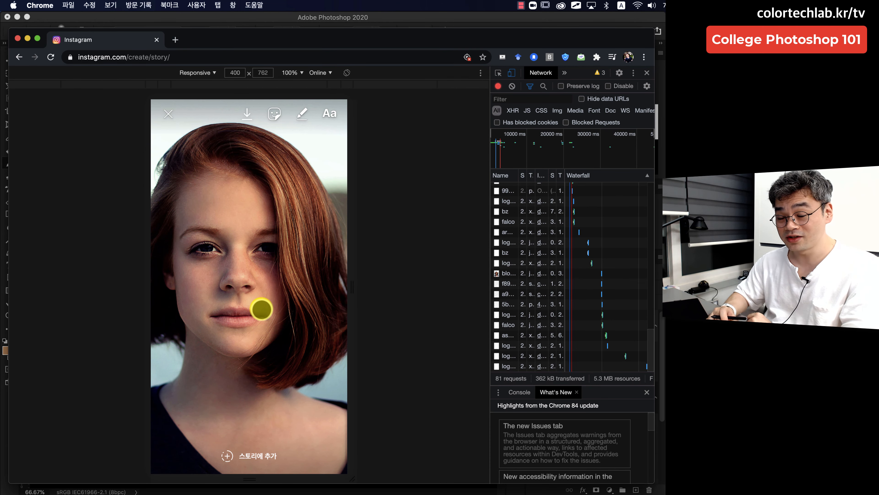
click(174, 117)
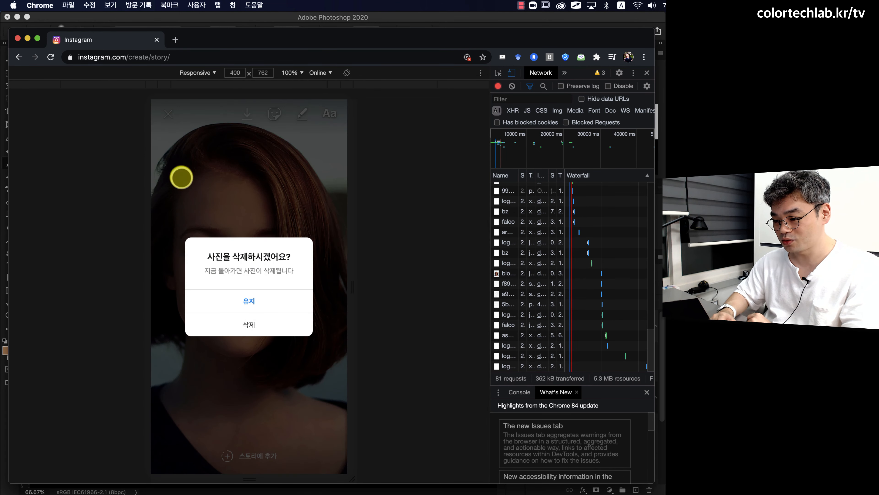
click(262, 325)
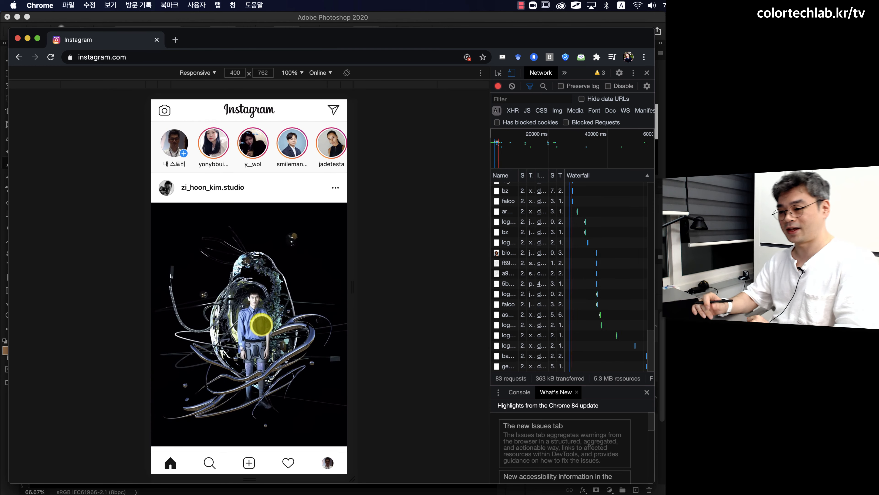